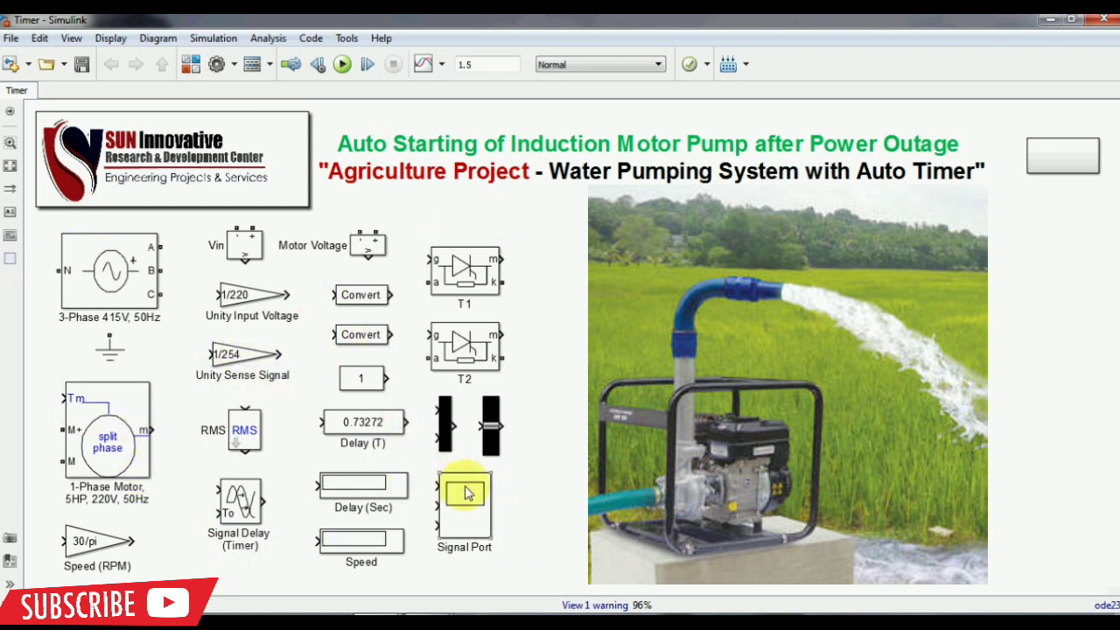
Open the Simulink Library Browser and collapse the Driveline and Electronics branches to reach the Power Systems library
click(449, 506)
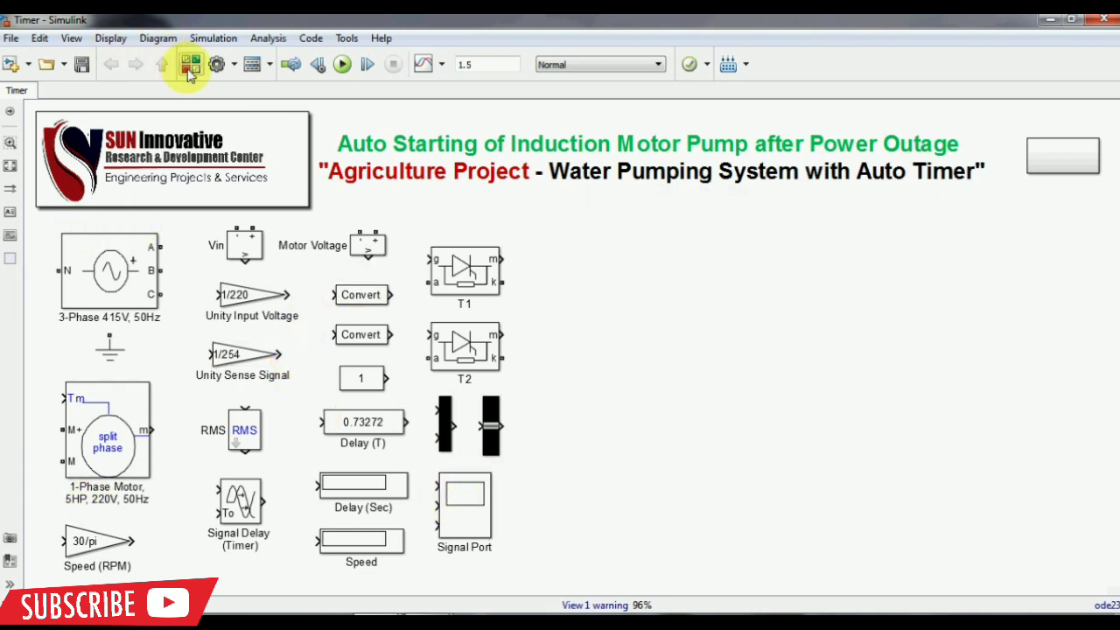
click(188, 68)
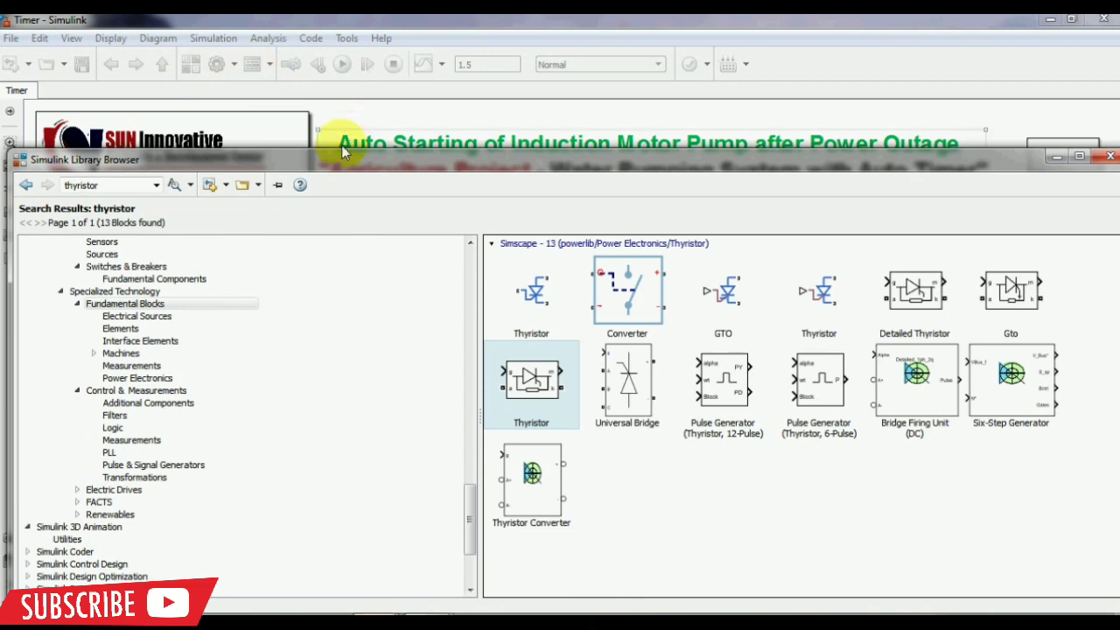
drag(324, 168, 317, 125)
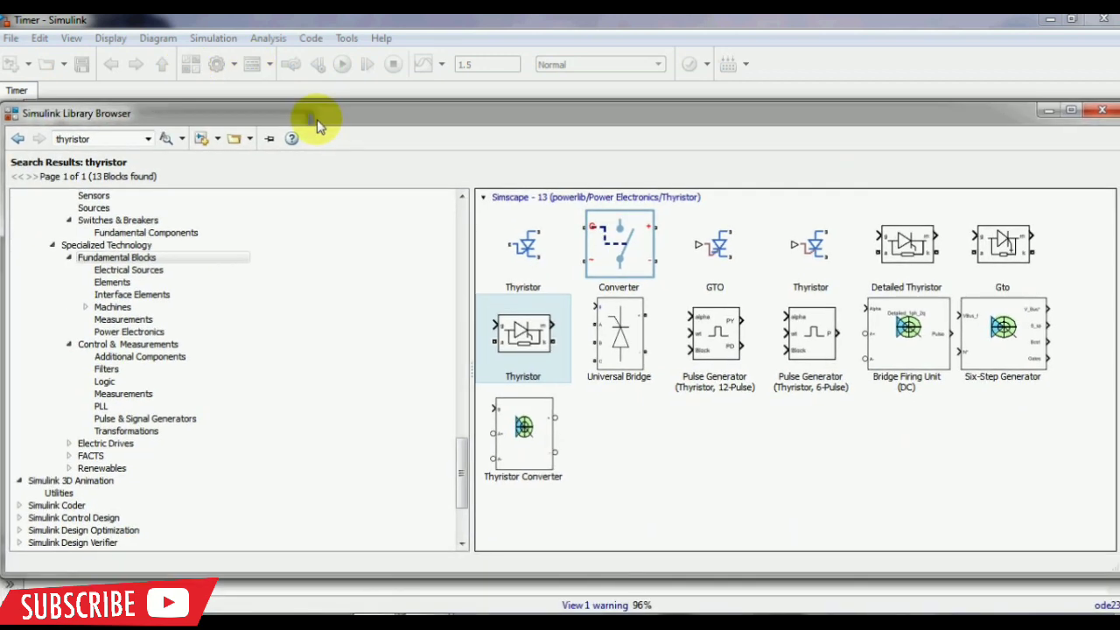
click(21, 139)
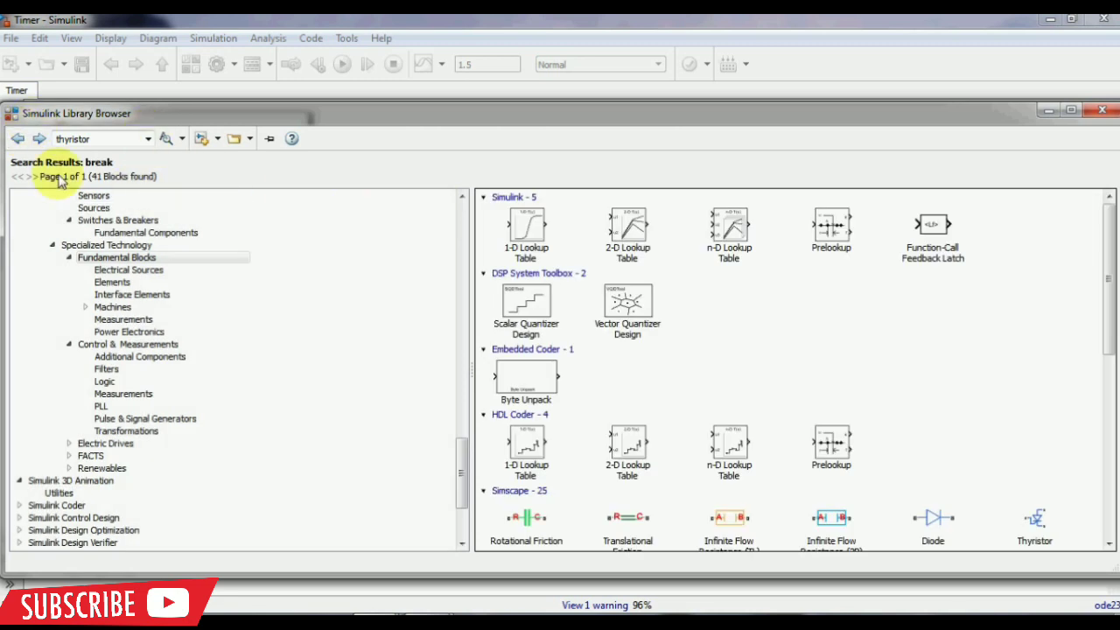
drag(461, 463, 473, 350)
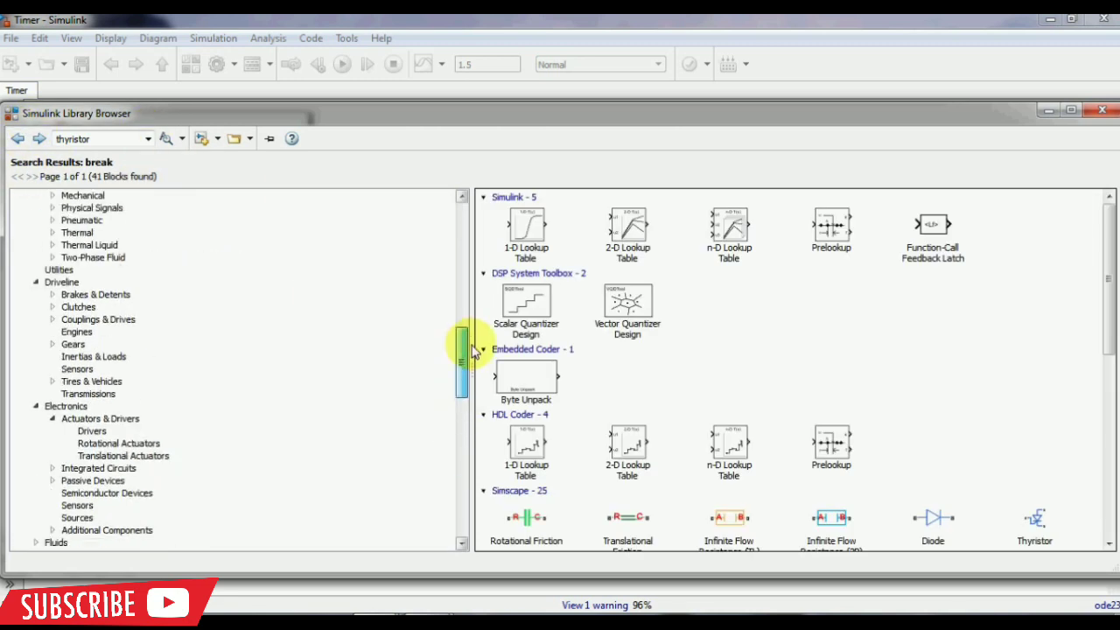
click(35, 281)
click(36, 282)
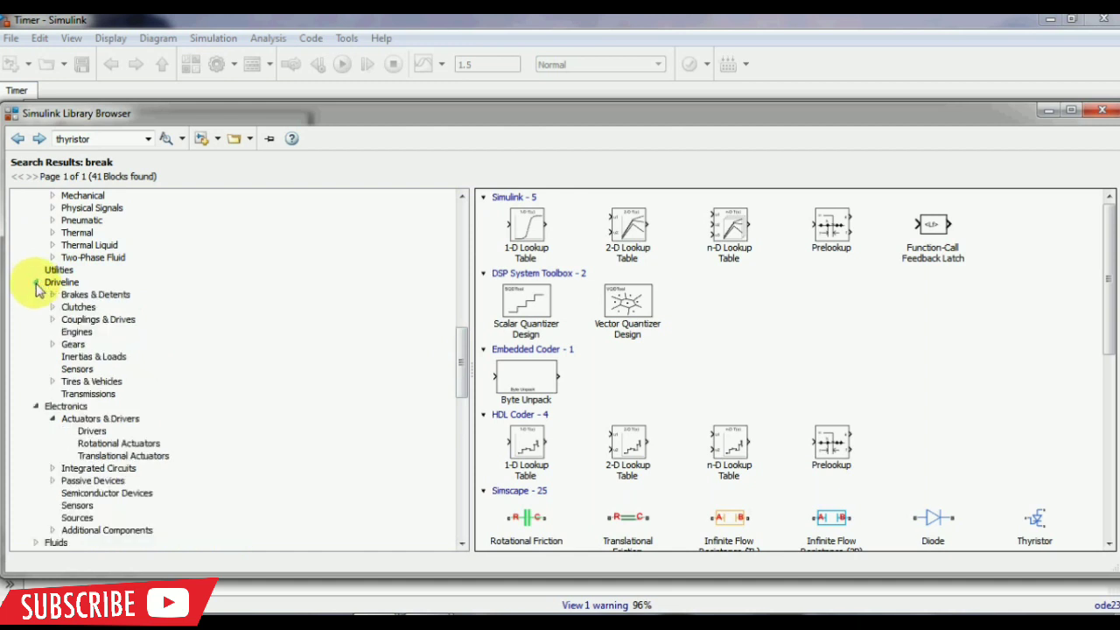
click(36, 282)
click(36, 294)
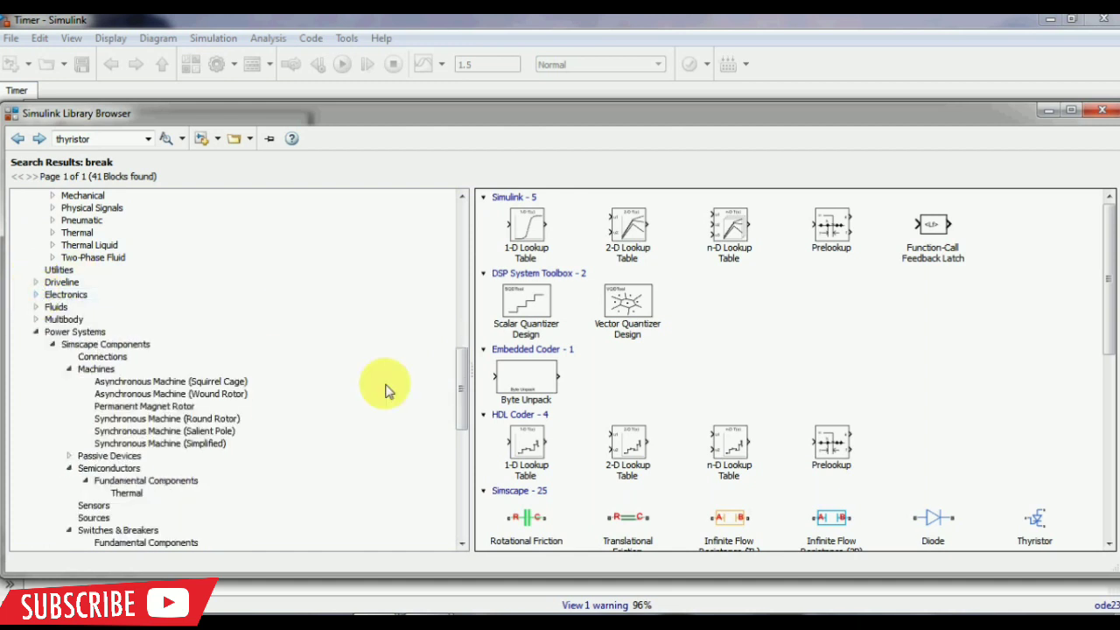
click(49, 335)
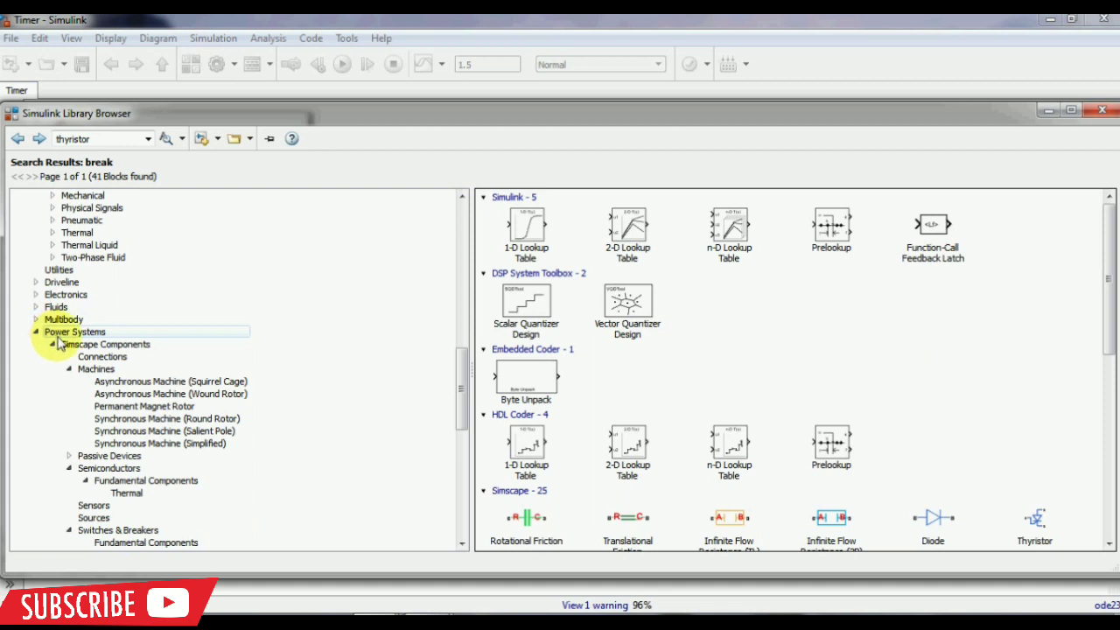
click(63, 344)
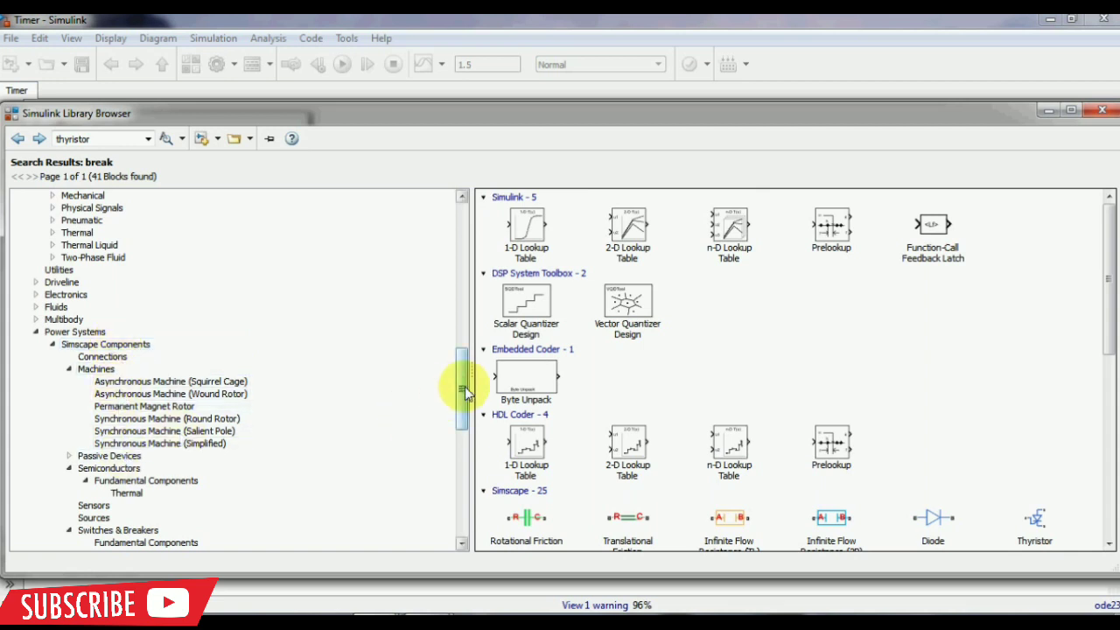
Browse the Elements library under Specialized Technology's Fundamental Blocks, and return to the Timer model
drag(463, 388, 443, 443)
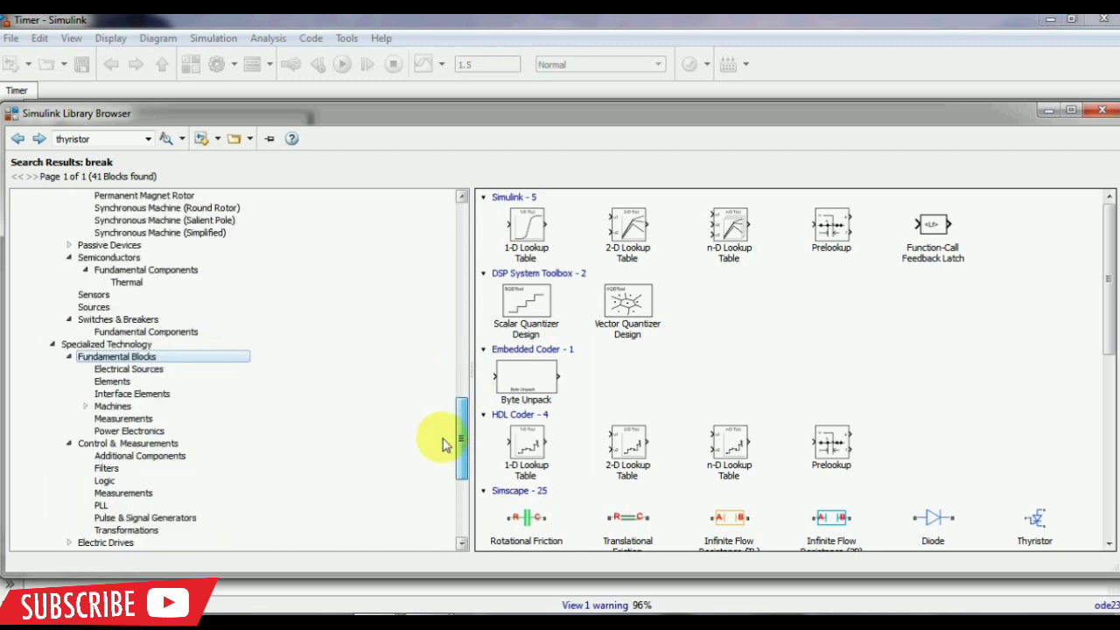
click(119, 368)
click(114, 369)
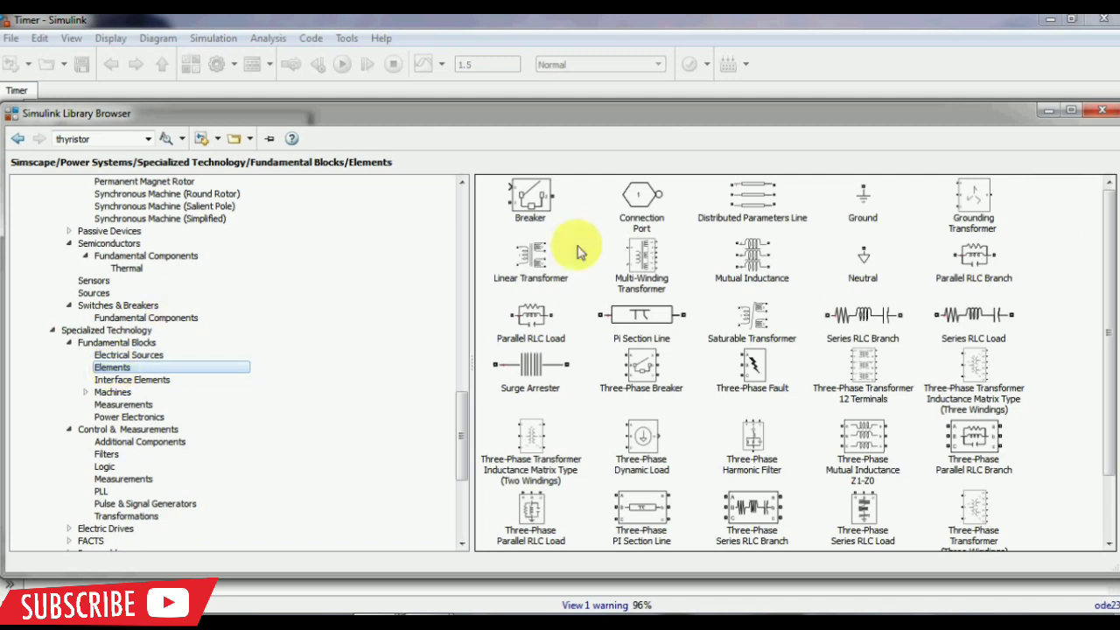
drag(1109, 265, 987, 458)
click(467, 22)
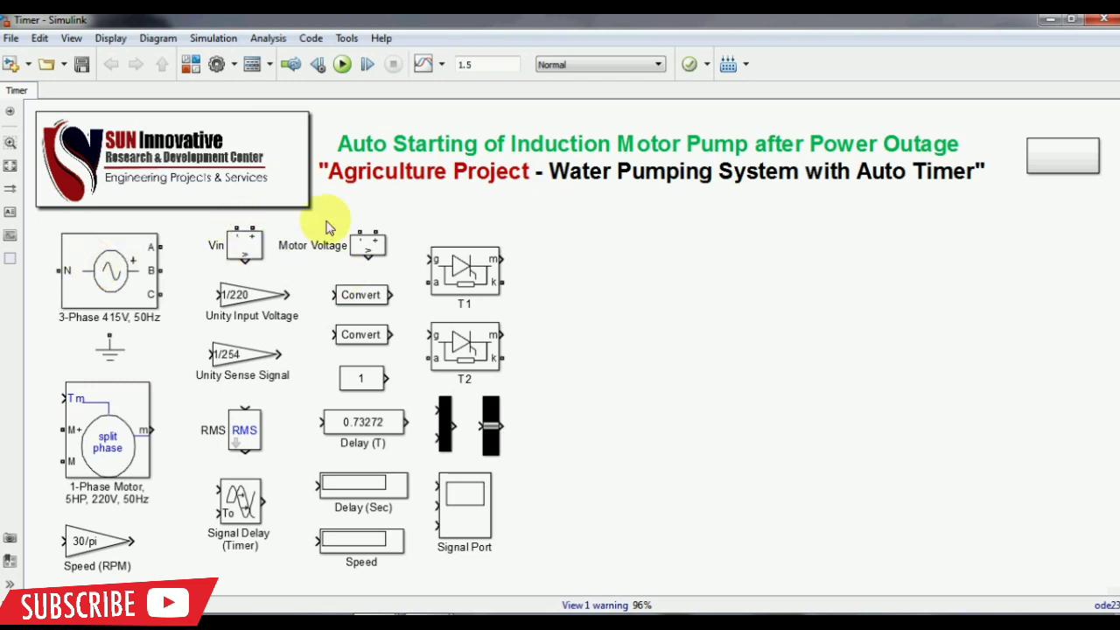
Spread the thyristors, measurement, signal, display and motor blocks across the empty canvas, with the 1-Phase Motor beside the thyristors
drag(426, 241, 636, 335)
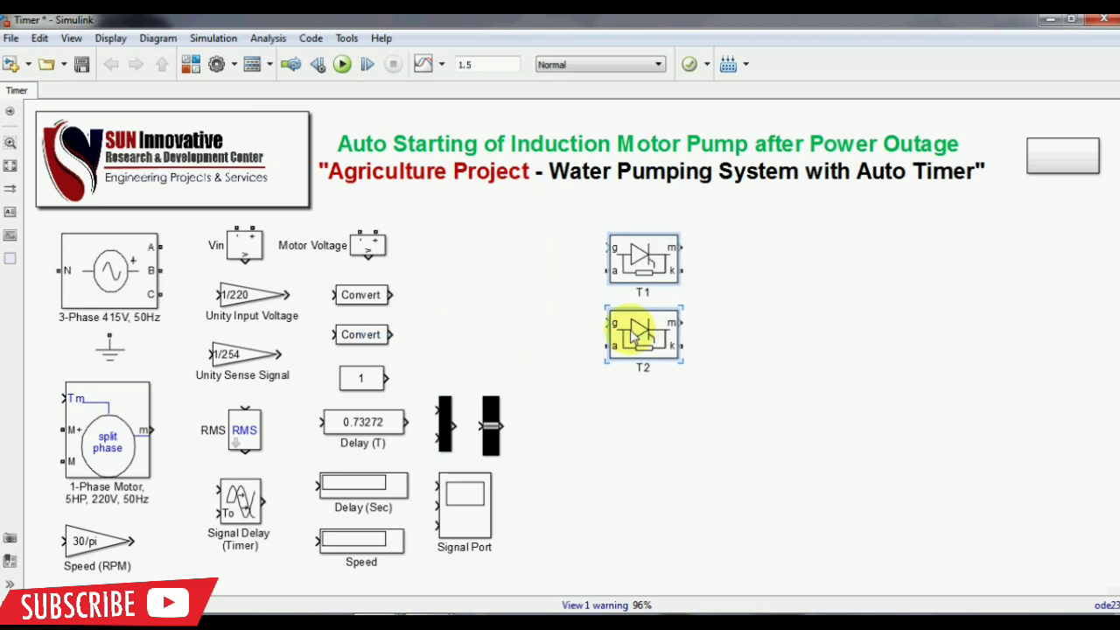
drag(426, 386, 939, 400)
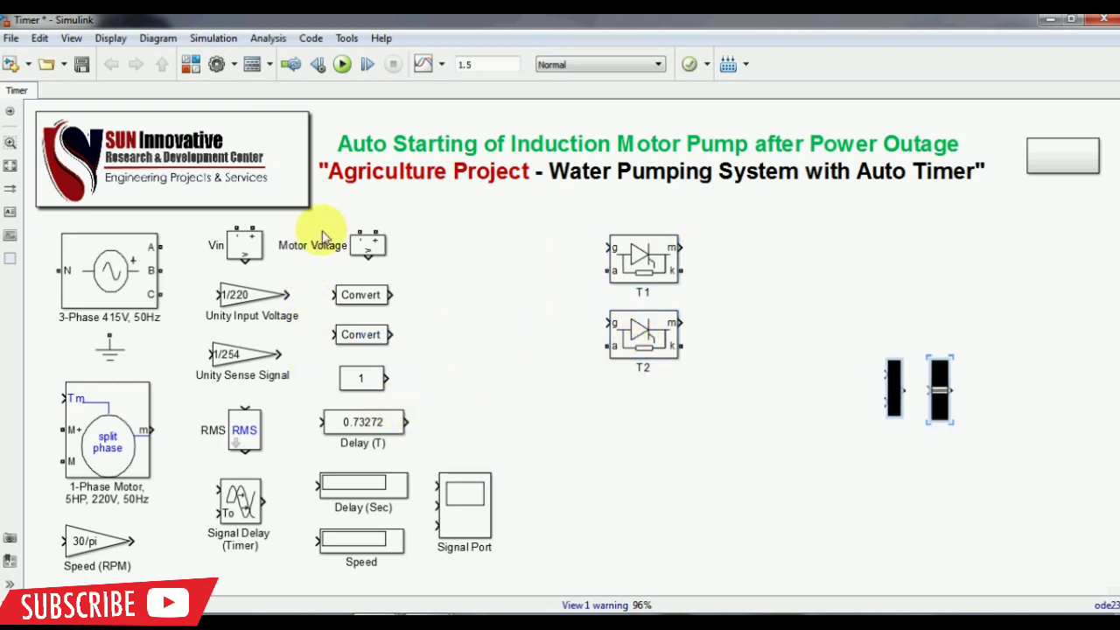
drag(325, 235, 1061, 490)
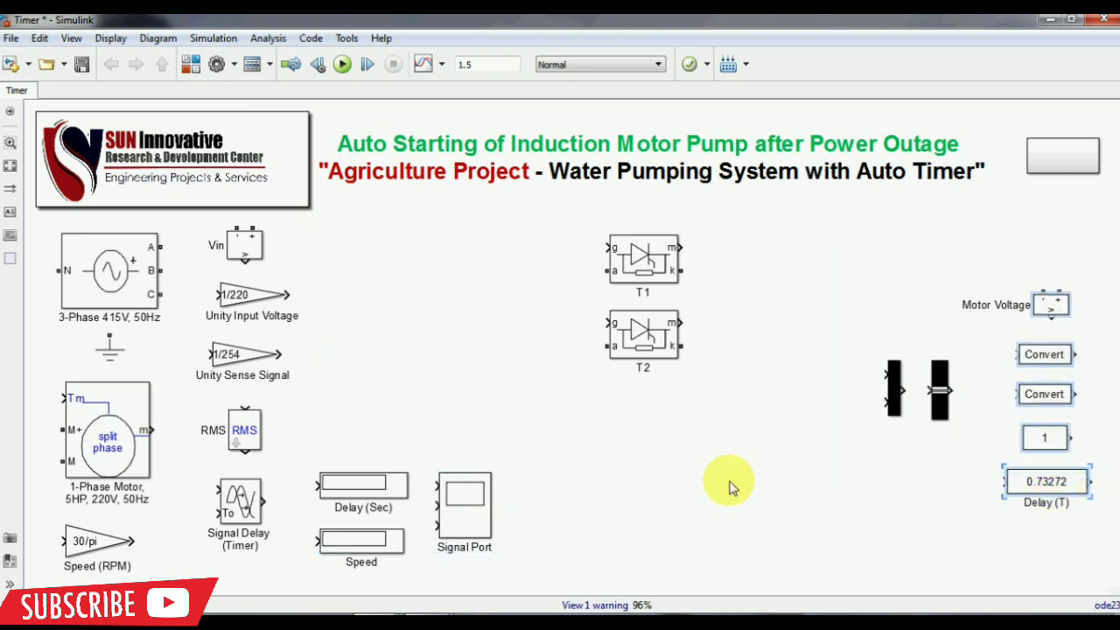
drag(188, 246, 477, 577)
drag(462, 520, 766, 540)
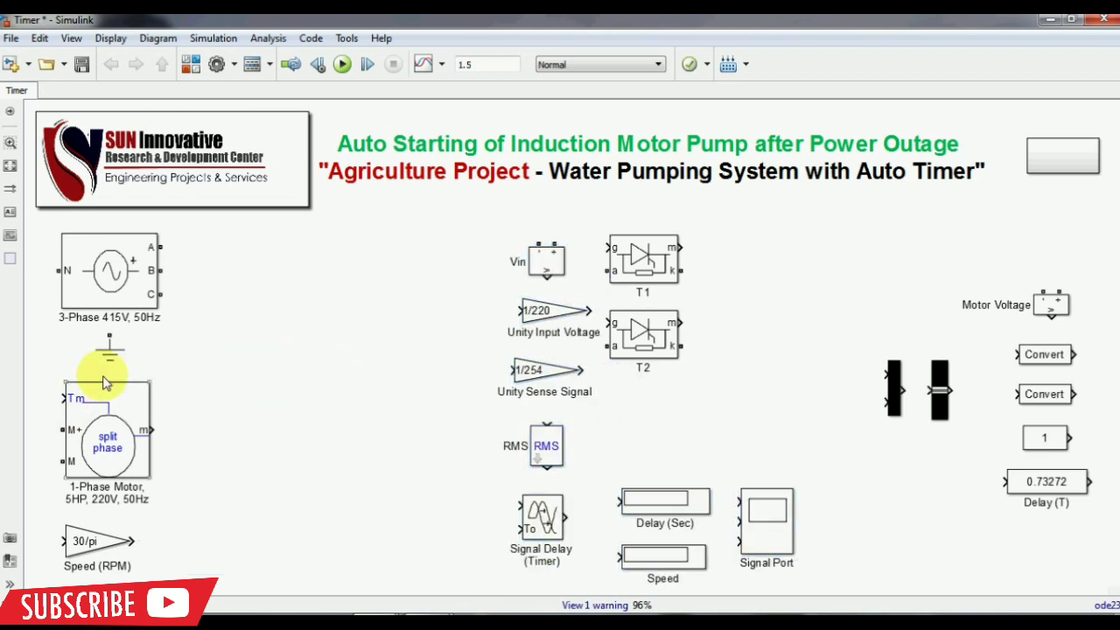
click(105, 435)
drag(105, 435, 817, 282)
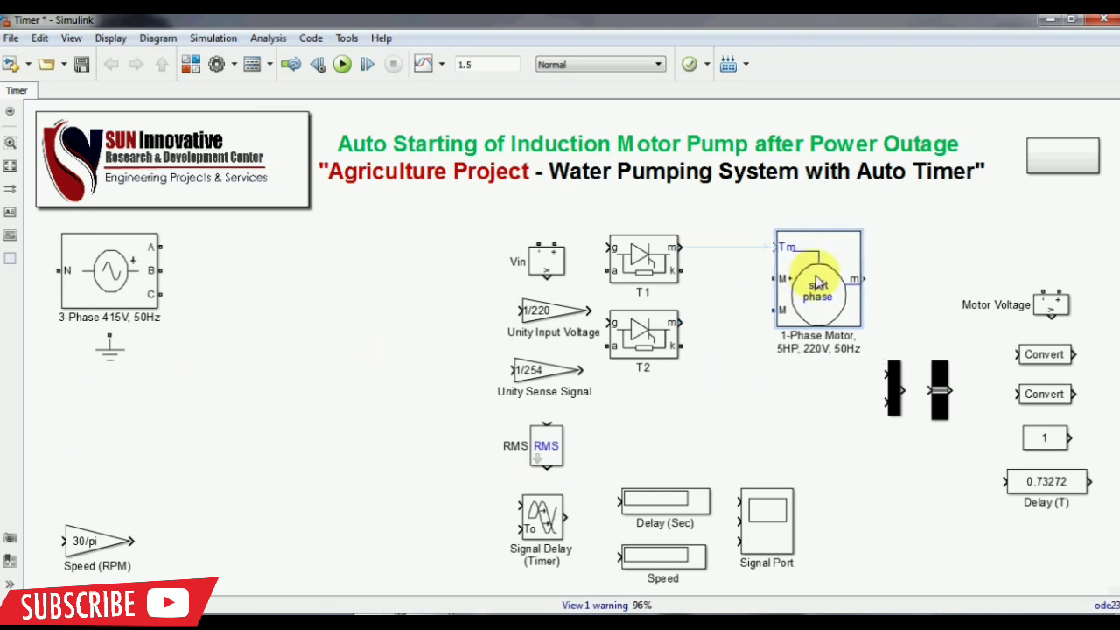
Reposition the 3-Phase 415V source and connect the ground block to its neutral terminal N
drag(110, 262, 267, 293)
click(108, 346)
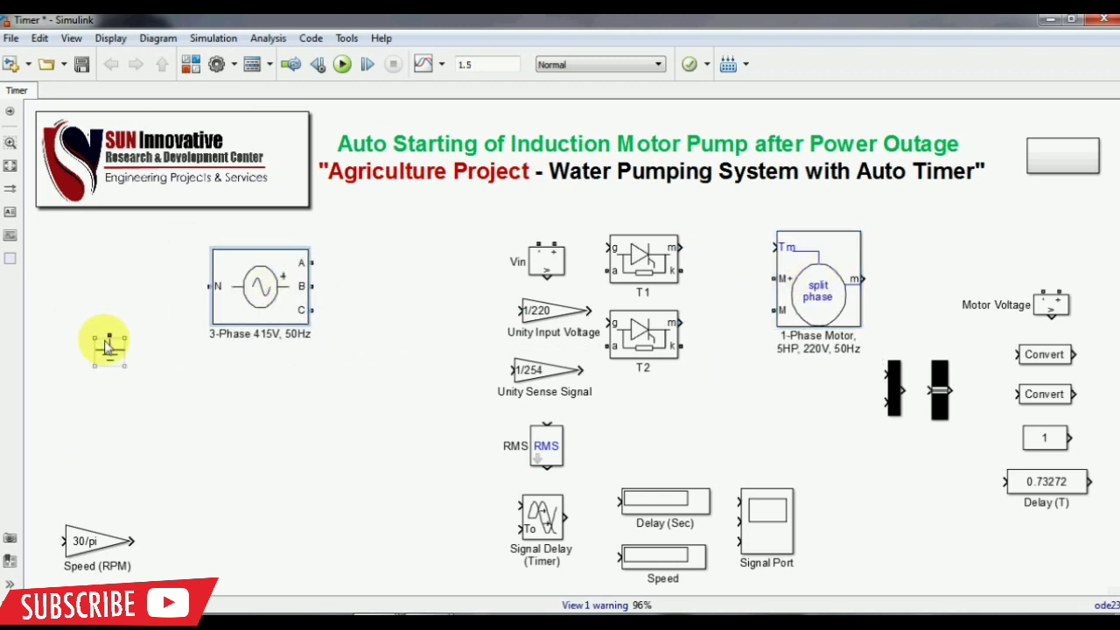
mouse_move(108, 347)
mouse_down()
mouse_move(141, 323)
mouse_move(77, 322)
mouse_move(213, 288)
mouse_move(170, 274)
mouse_move(180, 288)
mouse_up()
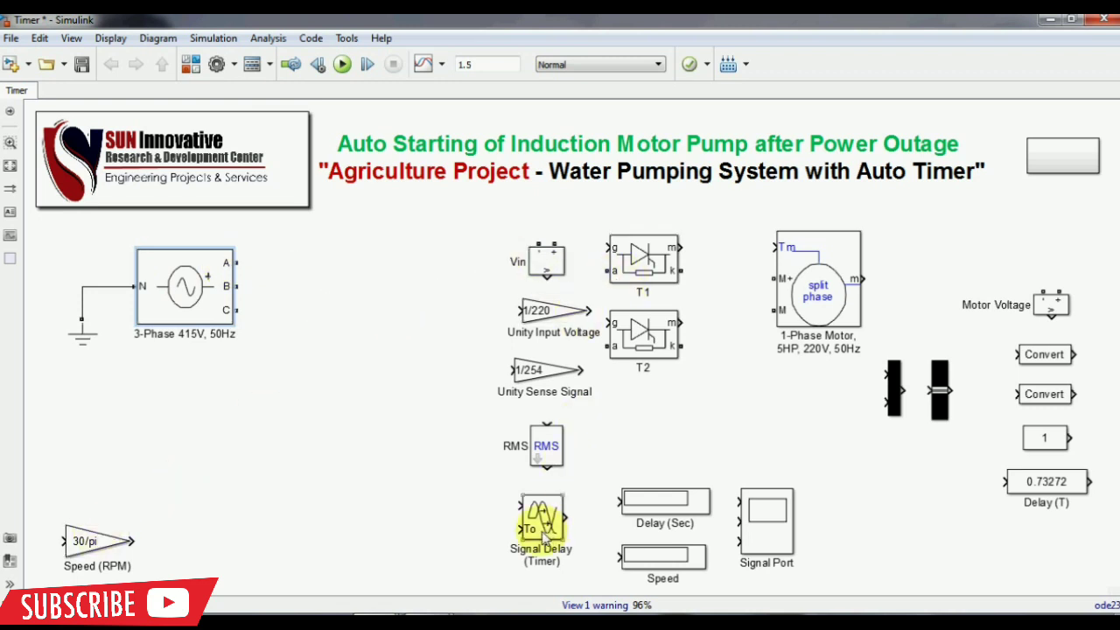
Place the Vin voltage measurement below the source, wiring its positive terminal to phase A and its negative terminal to a copied ground
drag(547, 260, 234, 262)
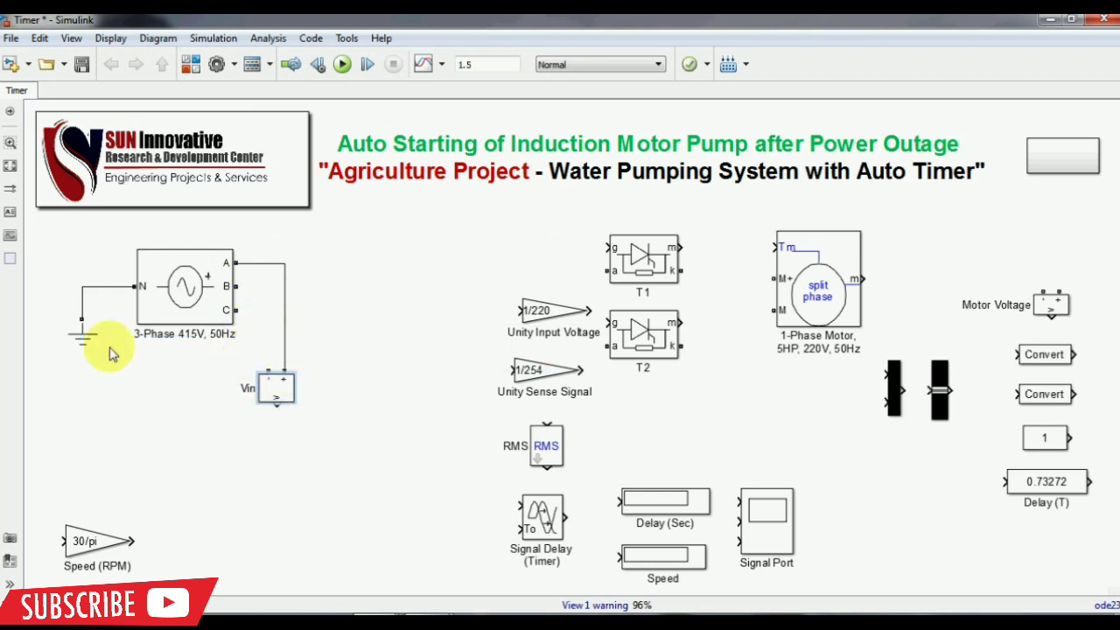
click(83, 341)
mouse_move(84, 343)
mouse_down()
mouse_move(175, 420)
mouse_move(264, 365)
mouse_up()
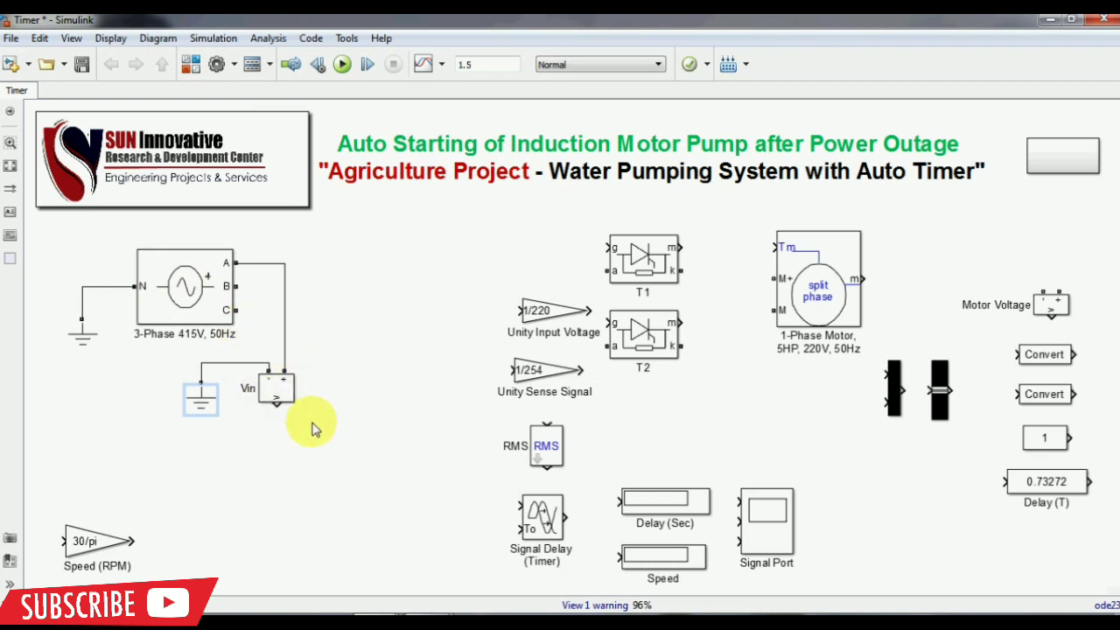
Connect the RMS block to the Vin output and feed the RMS output into the 1/254 Unity Sense Signal gain
drag(547, 467, 277, 457)
drag(276, 403, 277, 415)
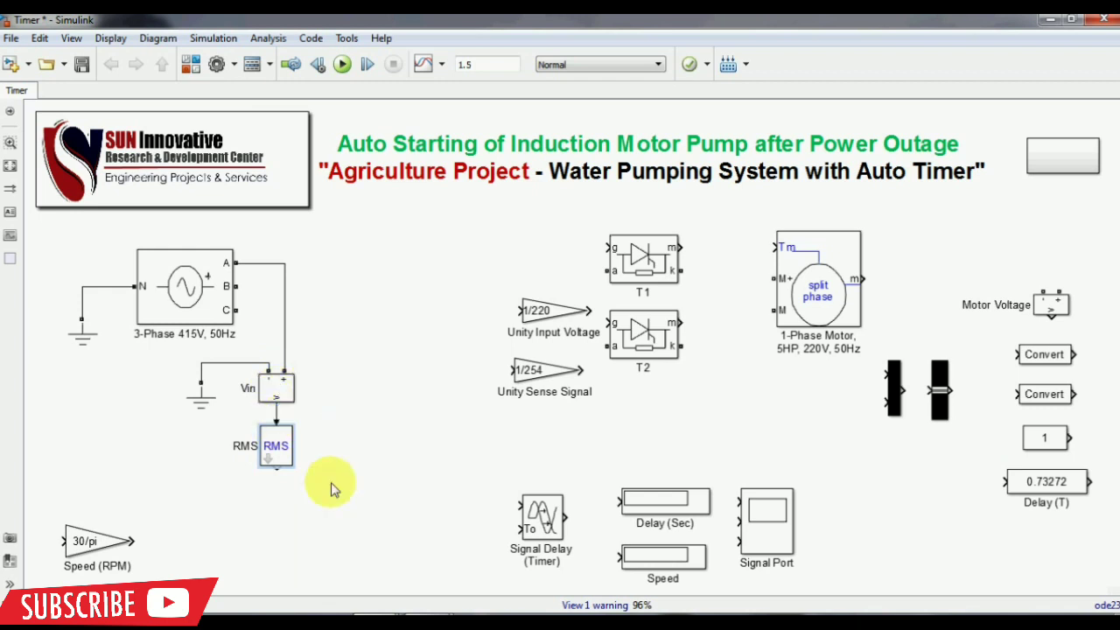
click(93, 556)
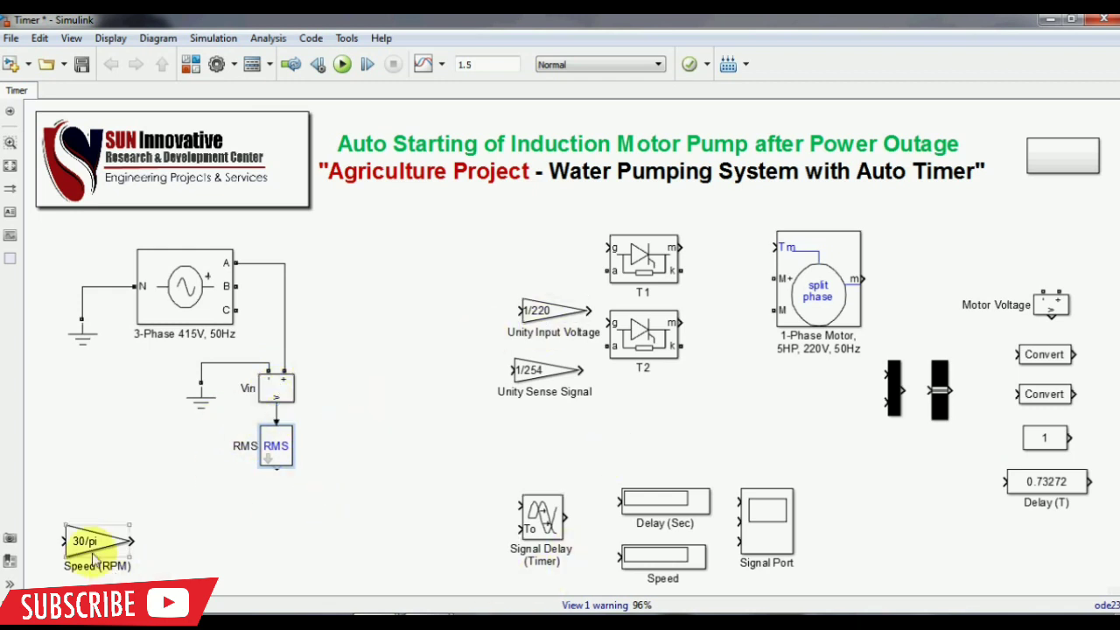
click(536, 530)
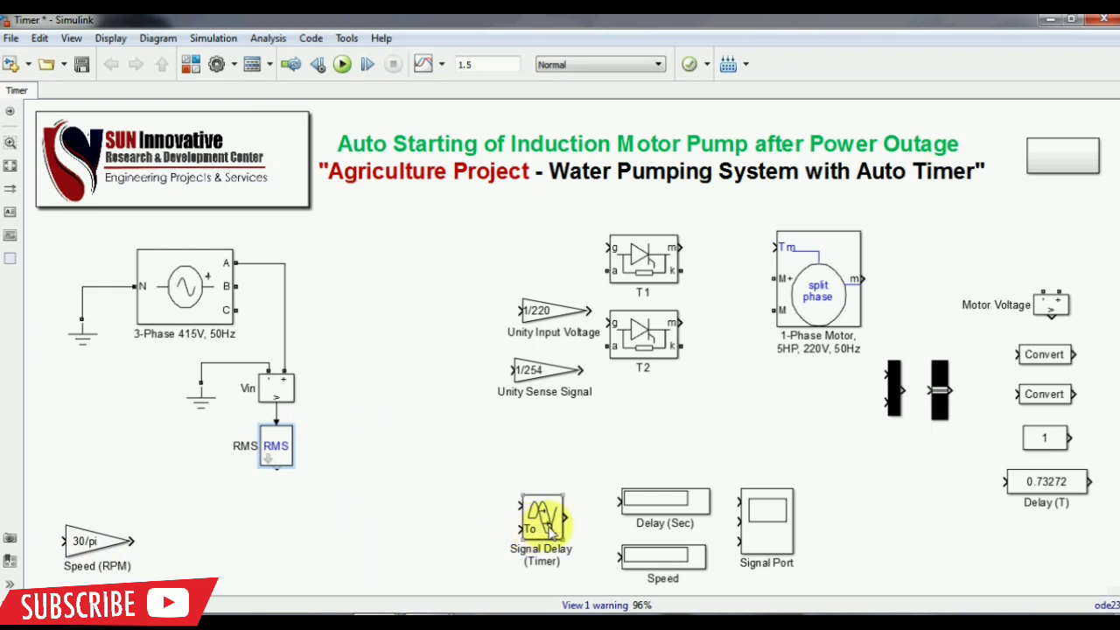
drag(525, 374, 276, 473)
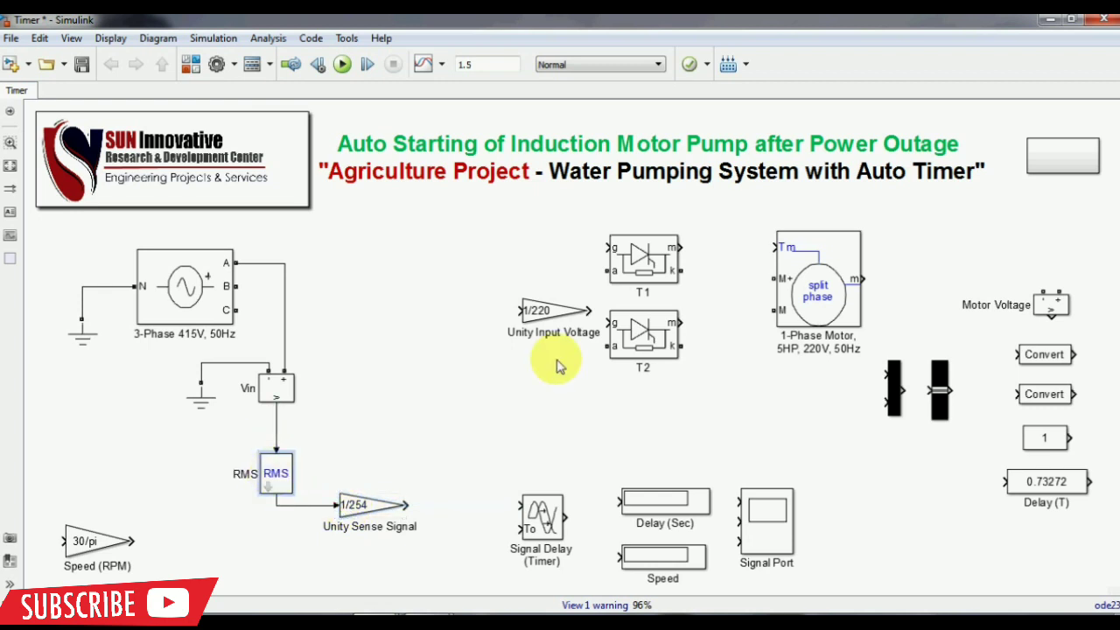
Branch the Vin output to the 1/220 Unity Input Voltage gain and move thyristors T1 and T2 closer to the source
click(549, 315)
drag(546, 317, 284, 429)
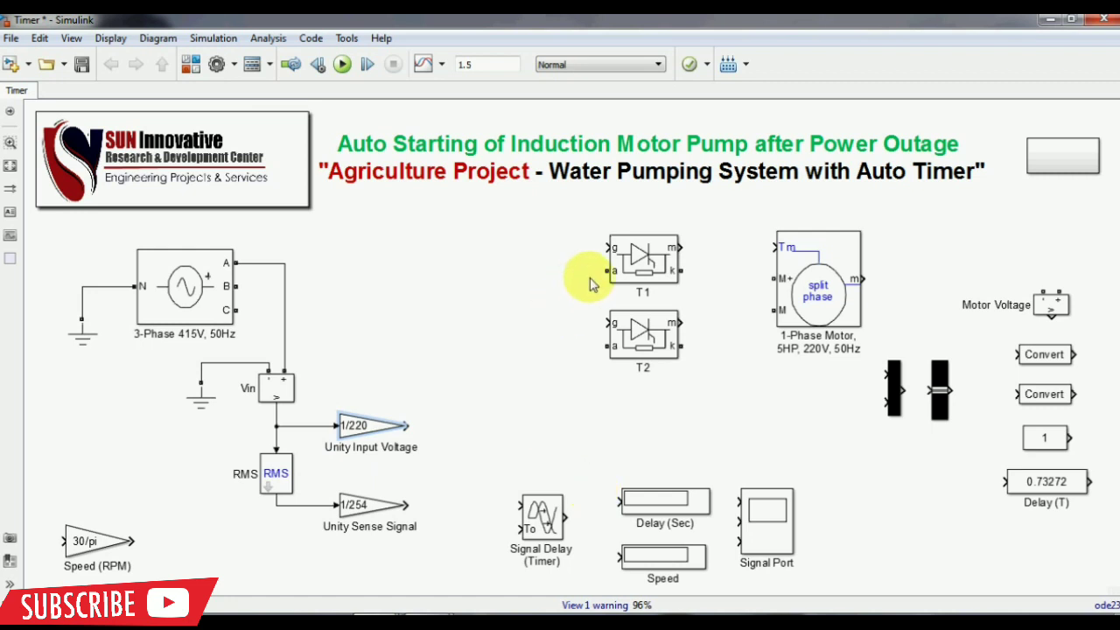
drag(569, 238, 537, 320)
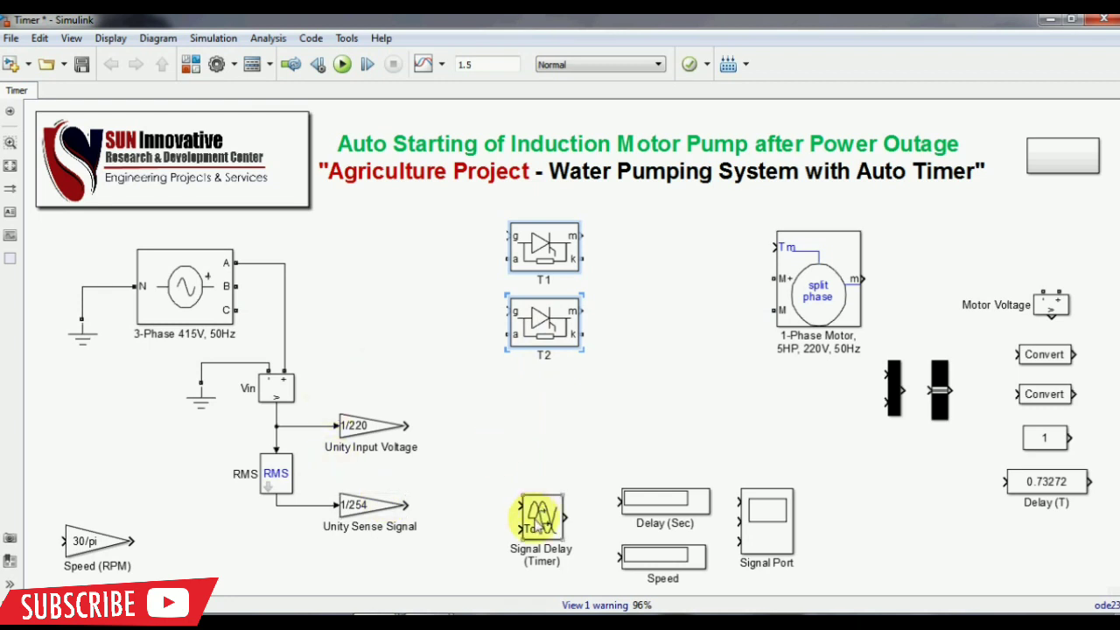
Insert a Convert block between the Unity Sense Signal gain and the Signal Delay (Timer) block's first input, and wire them together
drag(539, 518, 566, 518)
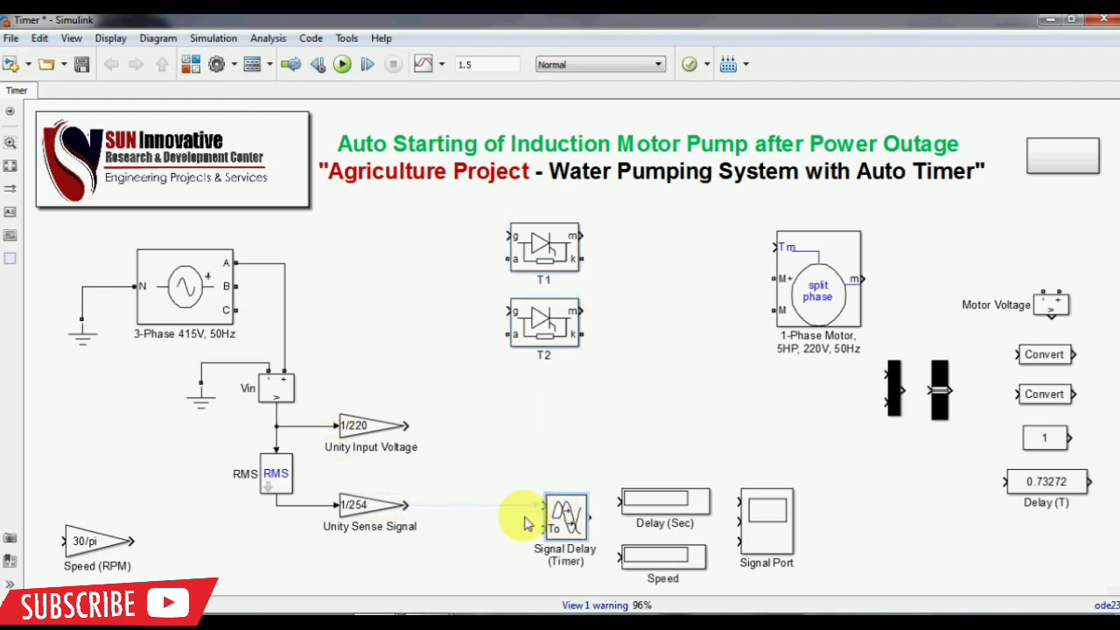
click(532, 512)
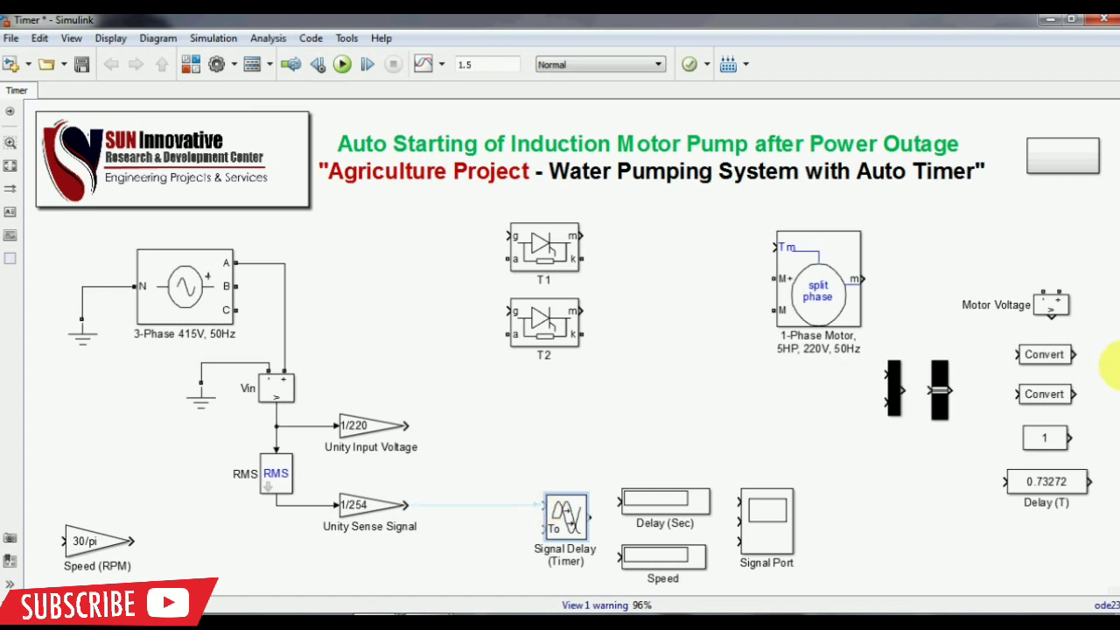
drag(1054, 365, 560, 509)
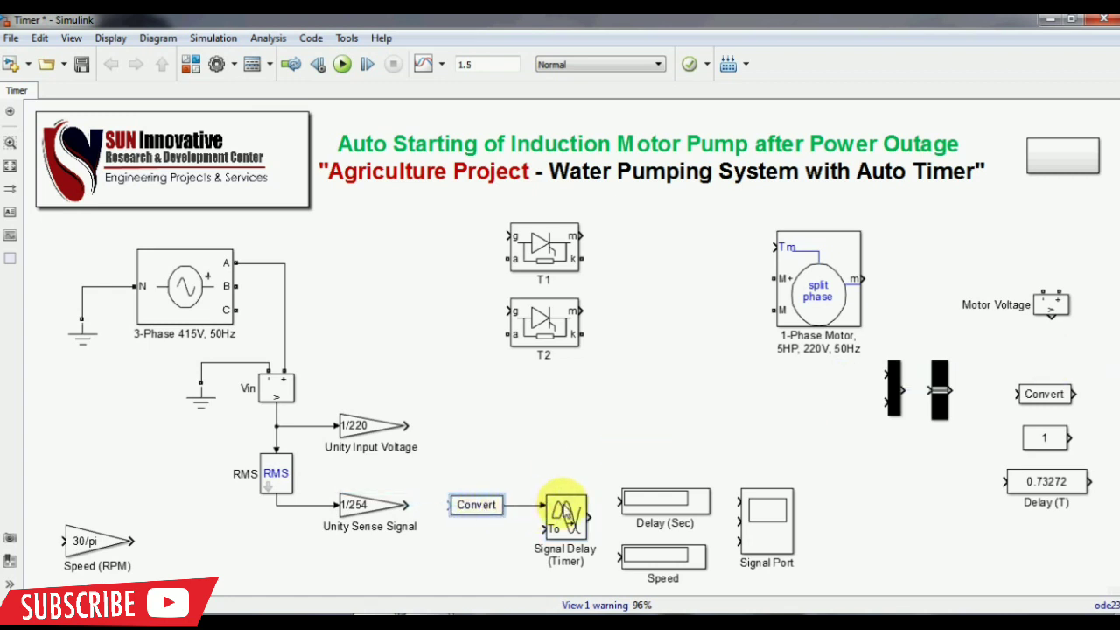
drag(452, 506, 382, 509)
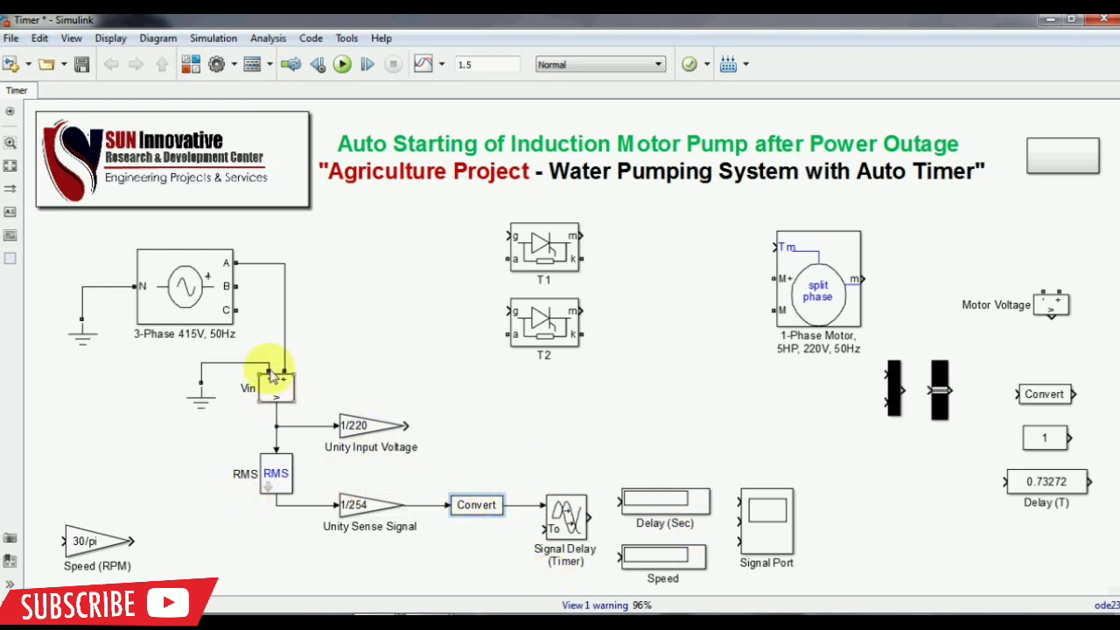
click(278, 472)
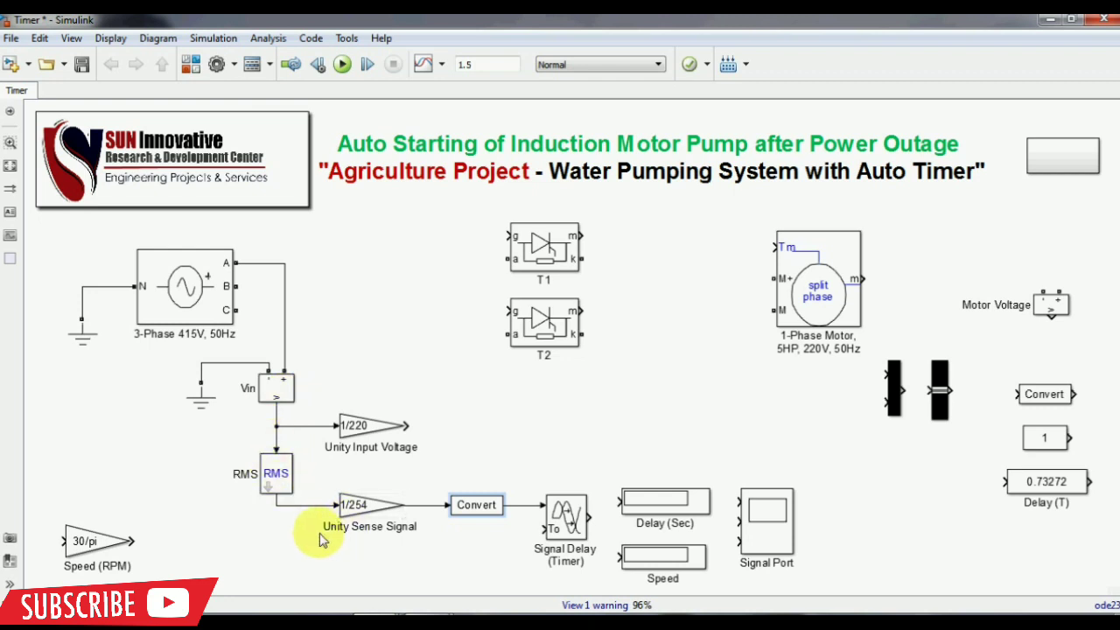
click(376, 509)
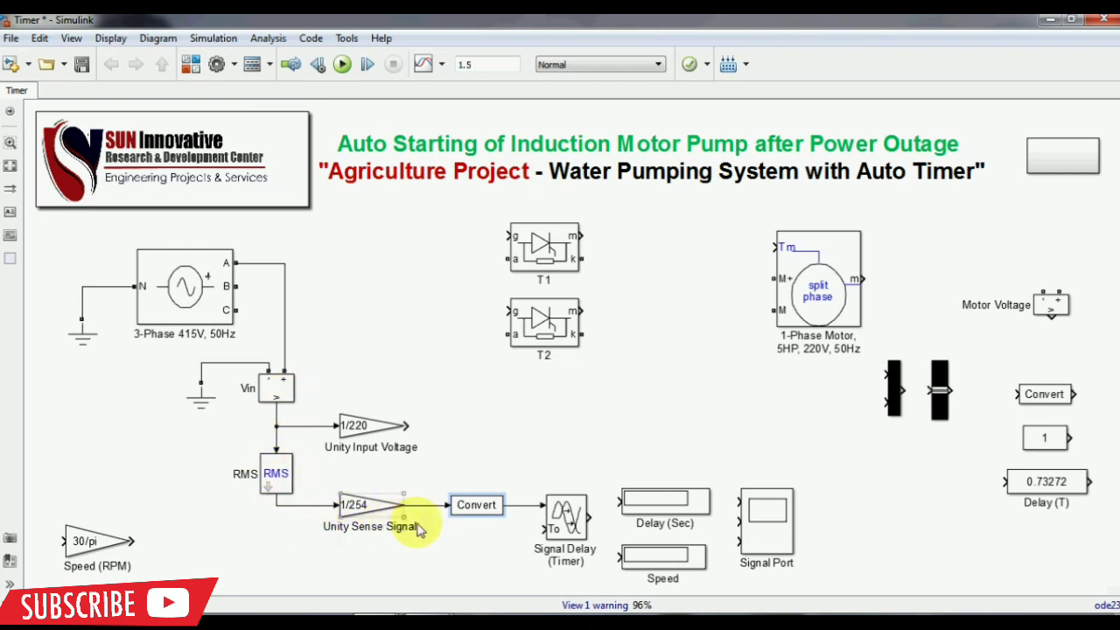
click(353, 516)
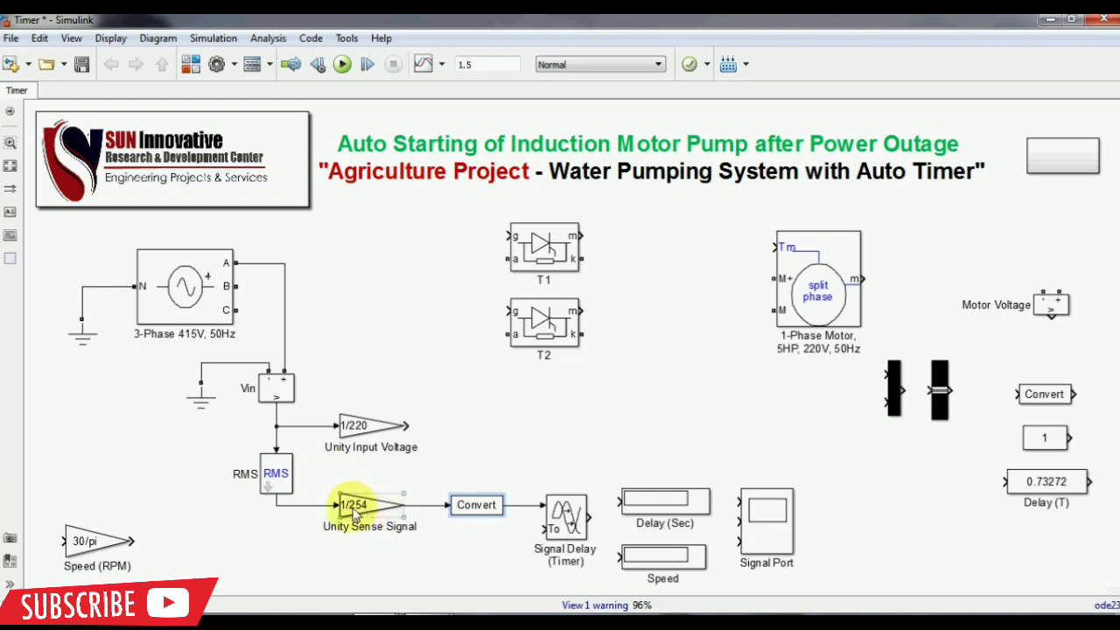
click(379, 544)
click(367, 514)
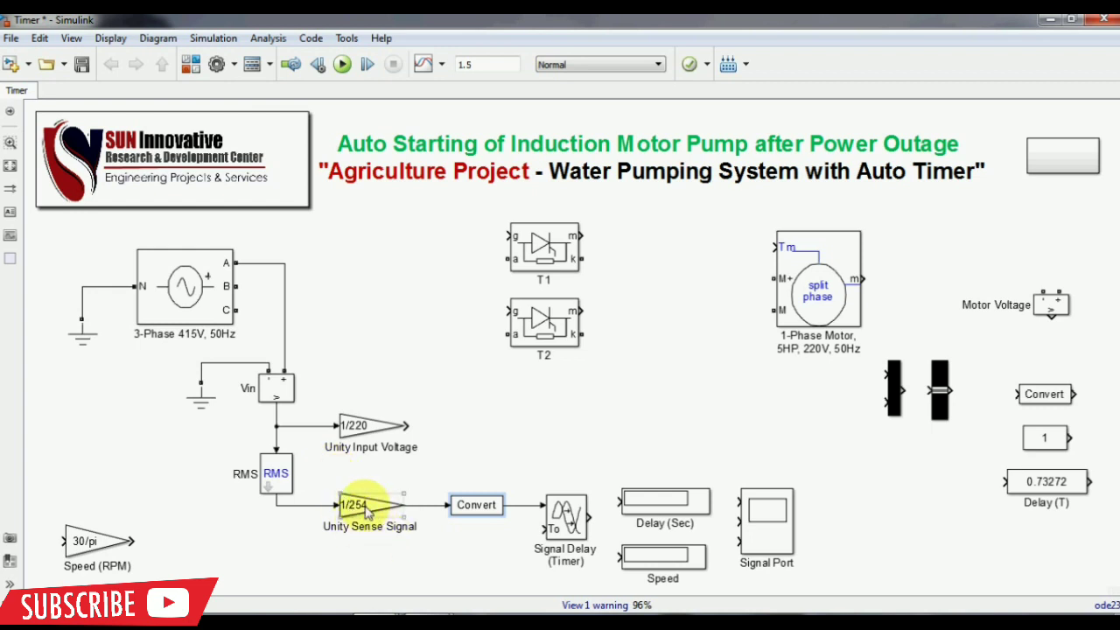
Move the Delay (Sec) and Speed displays and the Signal Port scope up, clear of the Signal Delay (Timer) output
click(595, 547)
click(564, 558)
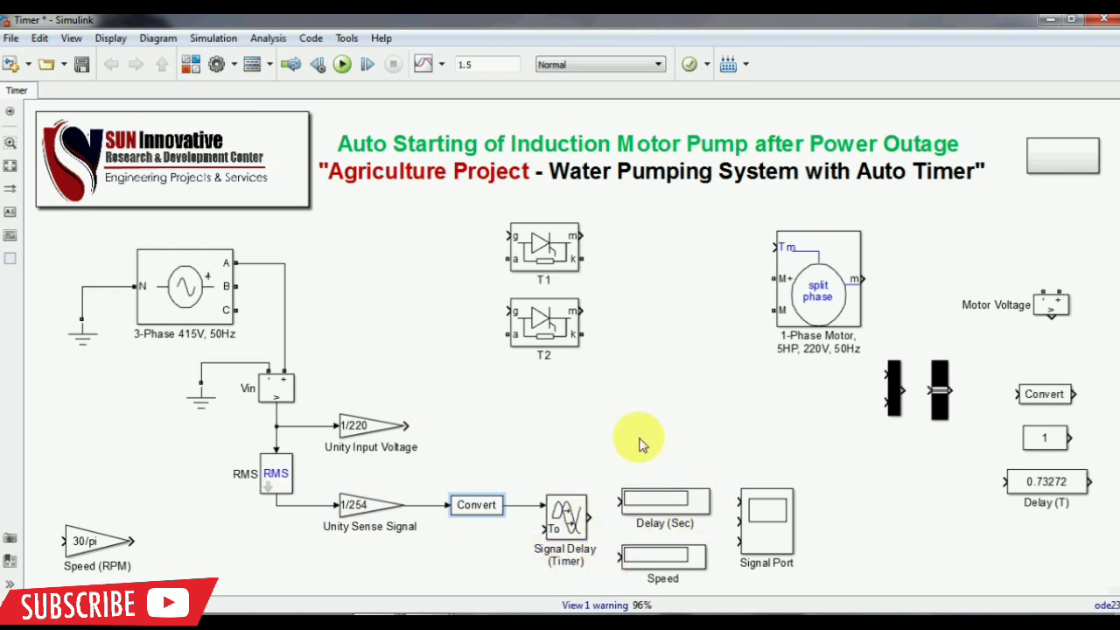
drag(638, 439, 774, 448)
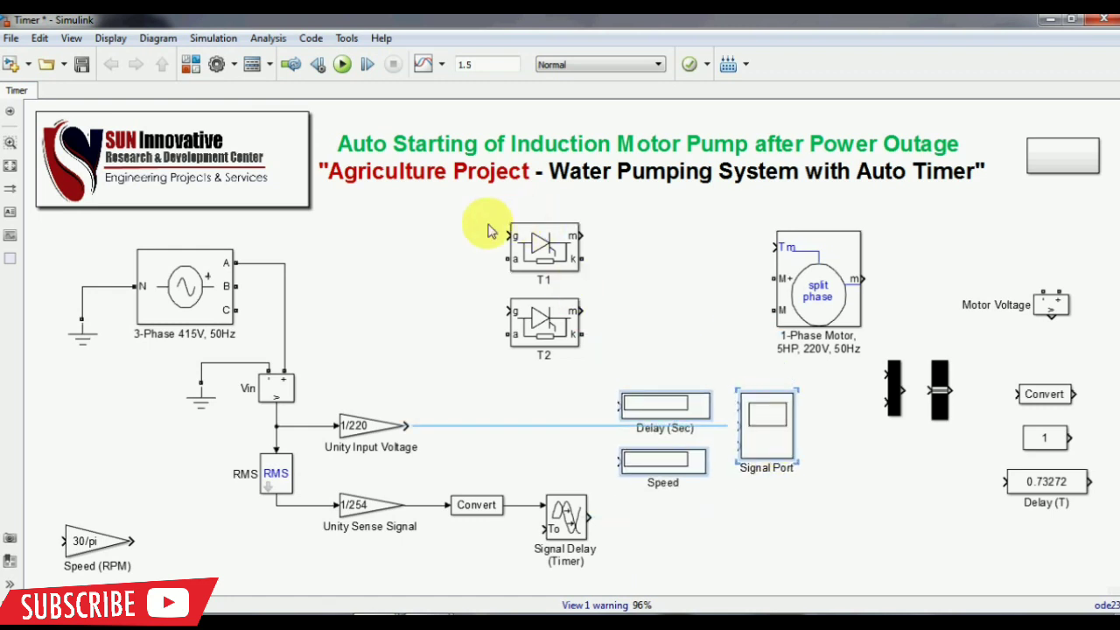
Wire thyristors T1 and T2 in parallel between source phase A and the motor's M+ terminal, with Vin's positive terminal branched off phase A
mouse_move(506, 262)
mouse_down()
mouse_move(490, 323)
mouse_move(504, 336)
mouse_up()
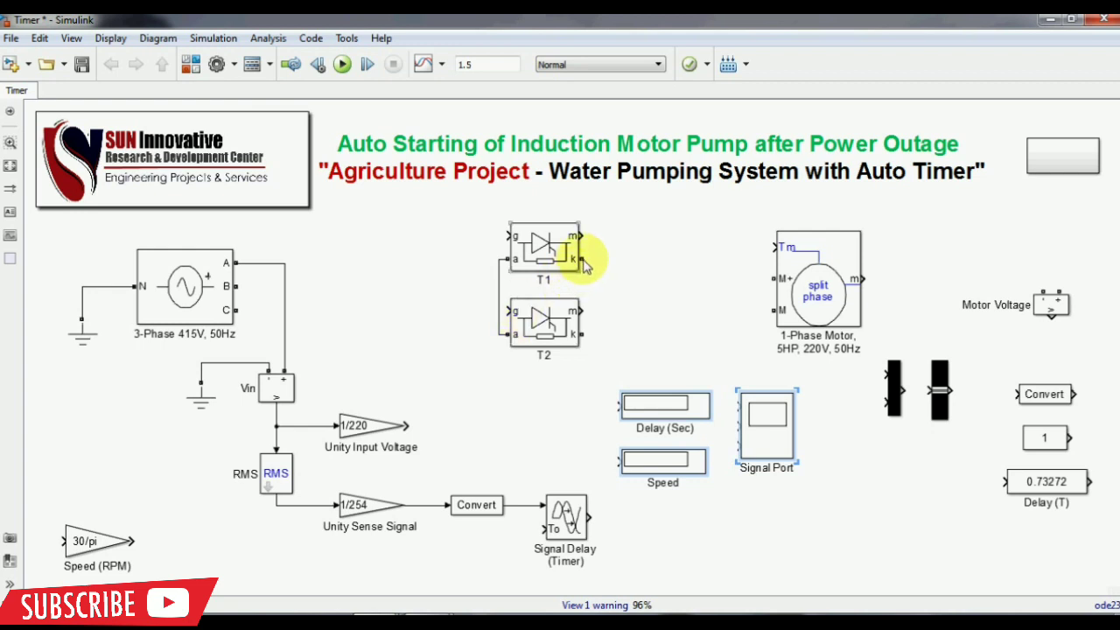
drag(585, 265, 583, 336)
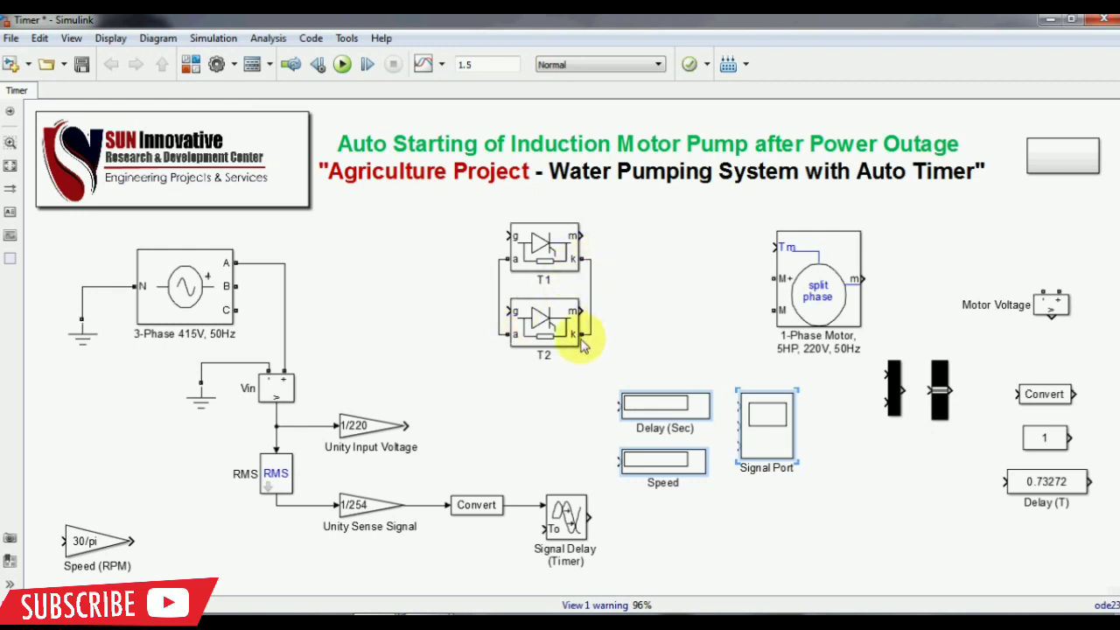
click(285, 276)
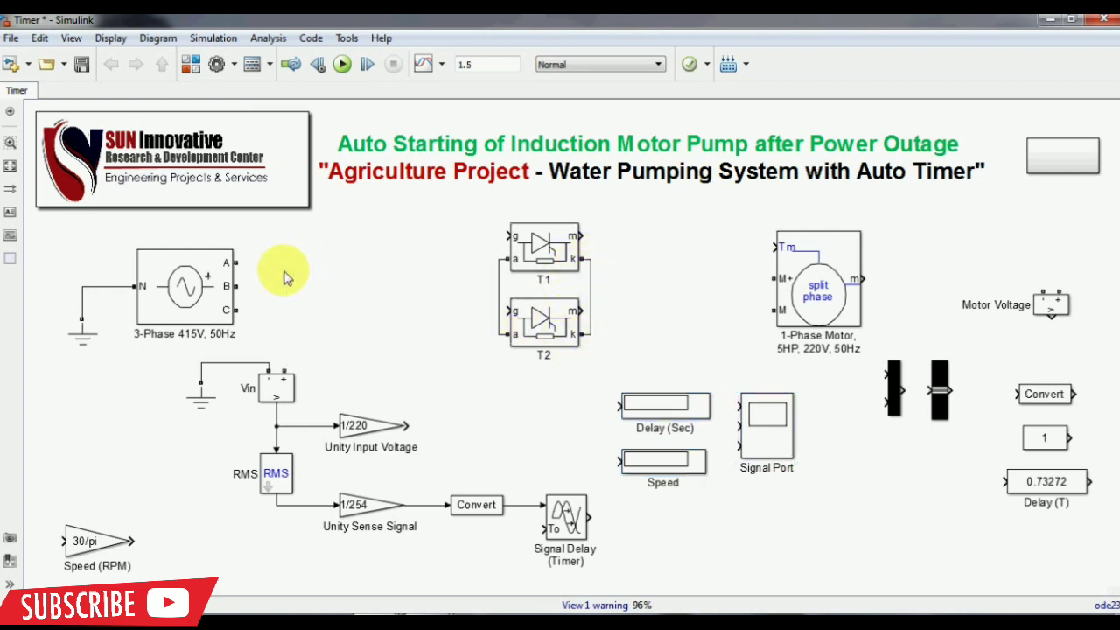
drag(239, 262, 496, 264)
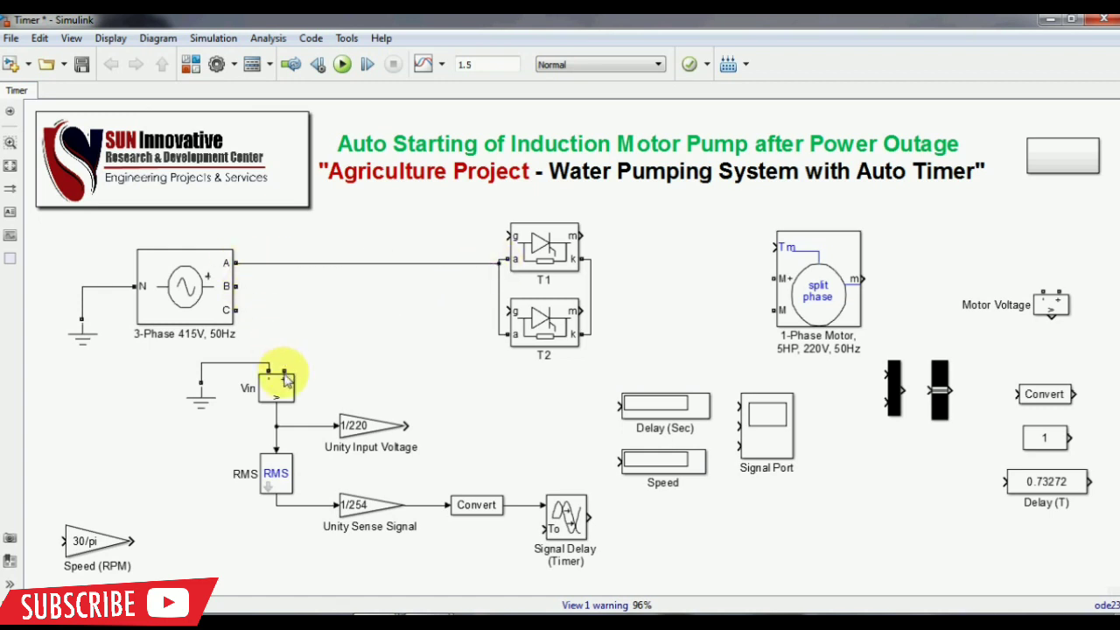
drag(284, 373, 289, 270)
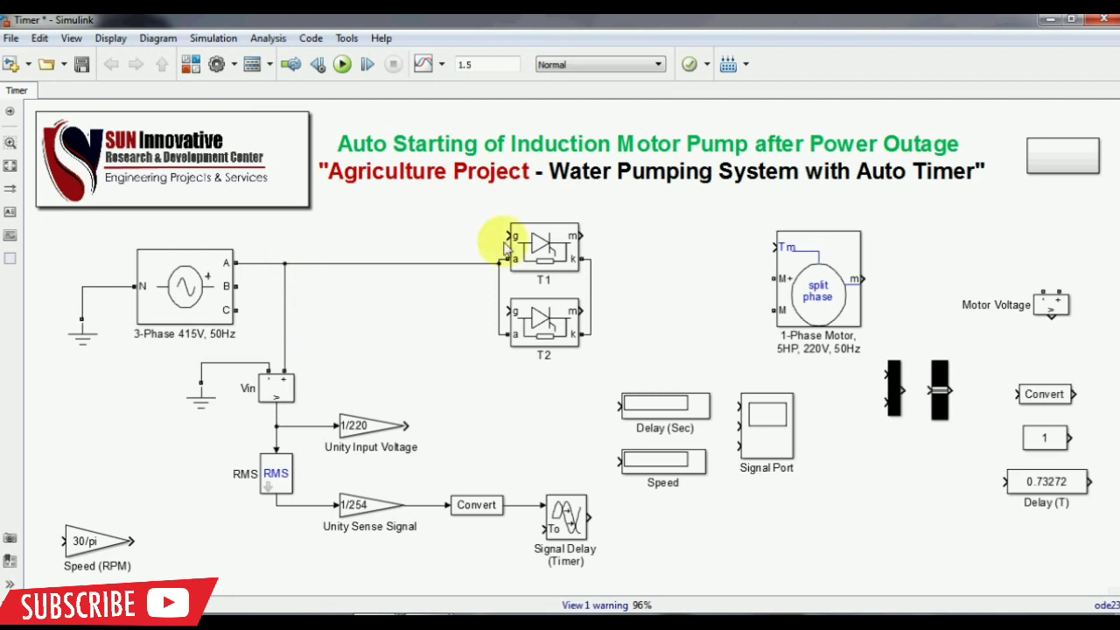
drag(773, 280, 595, 285)
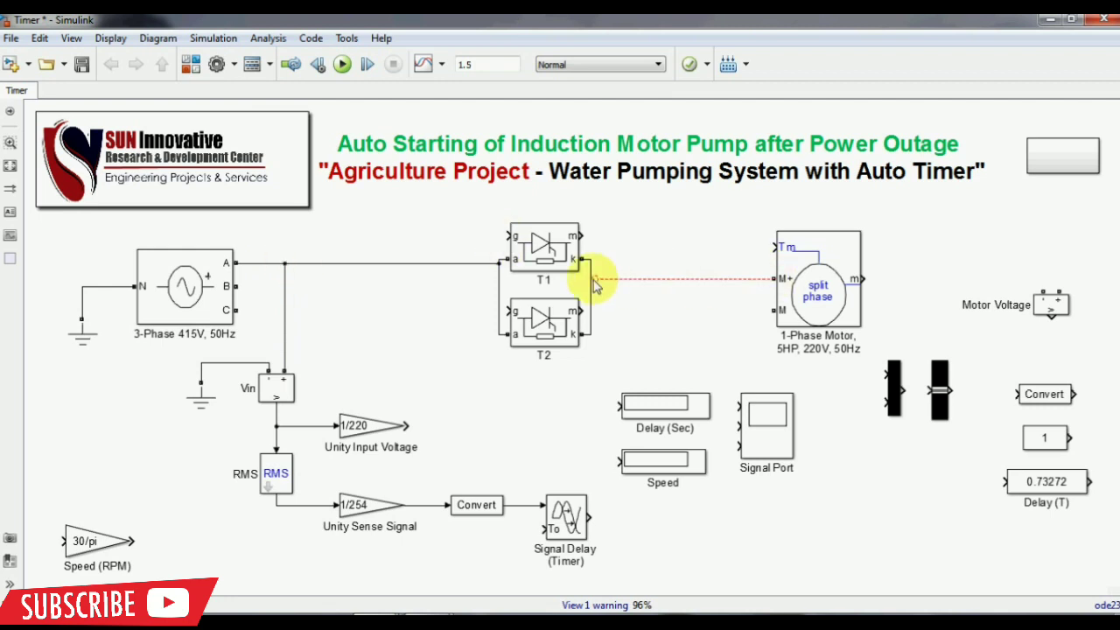
click(551, 244)
drag(544, 244, 548, 217)
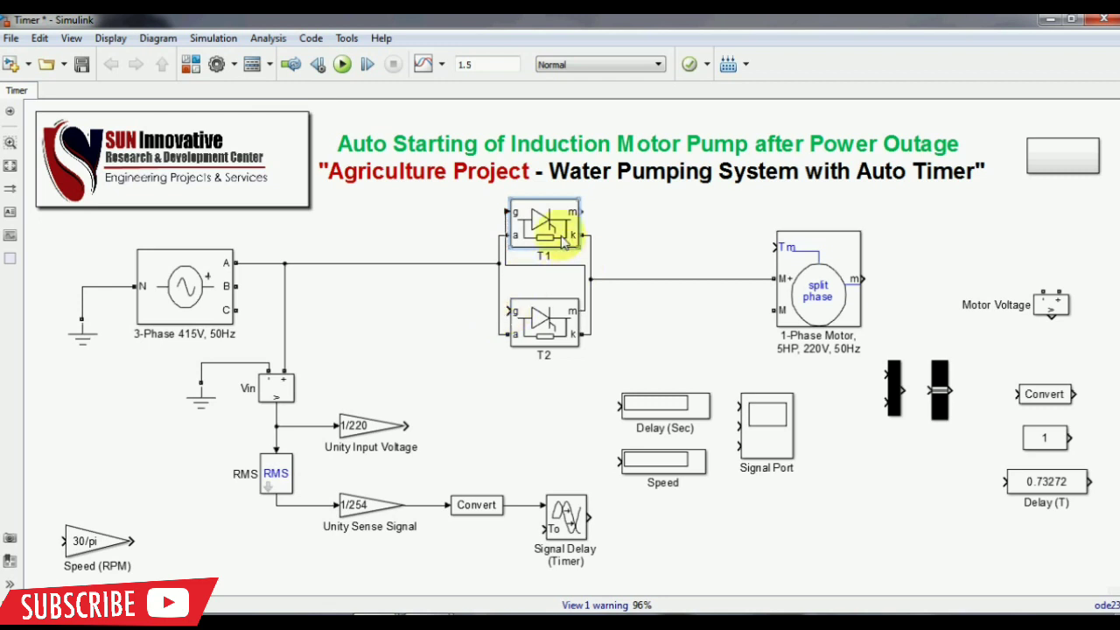
key(Delete)
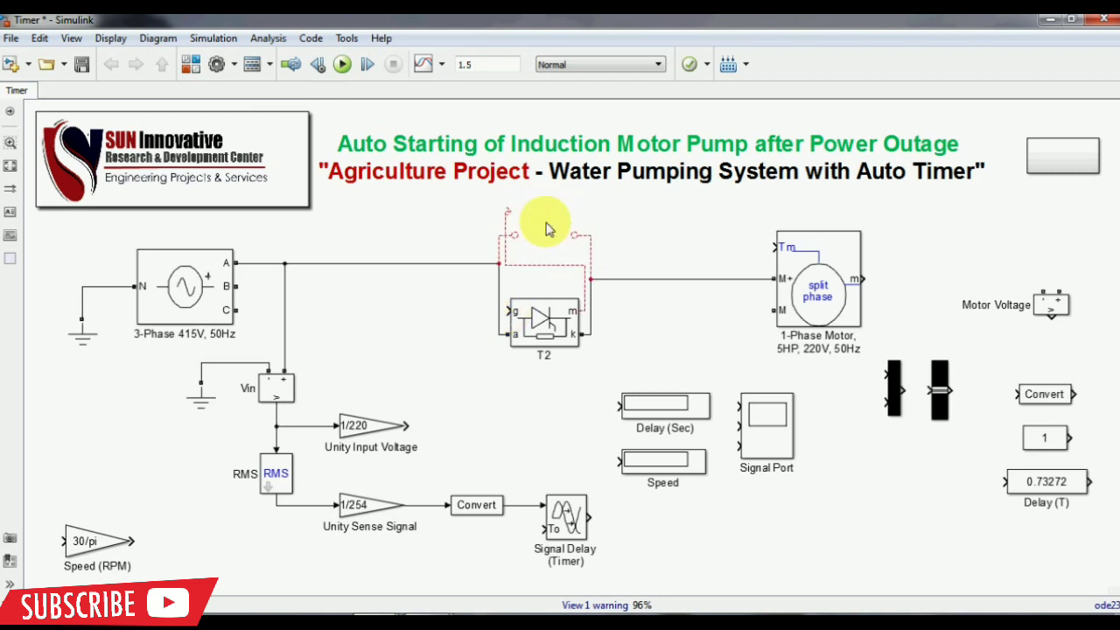
click(551, 328)
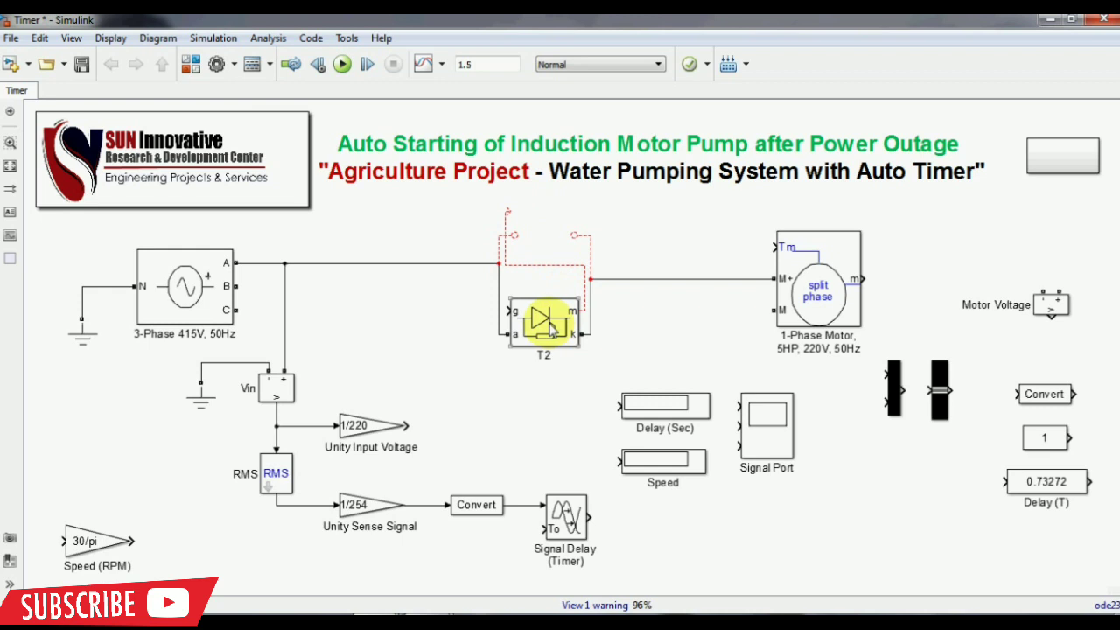
key(ctrl+z)
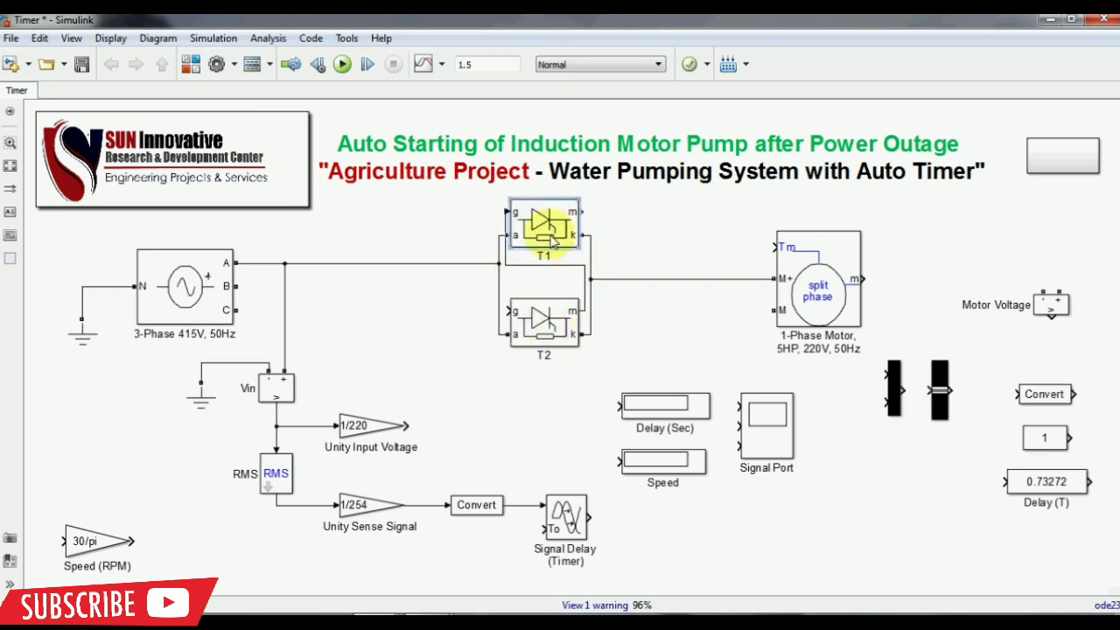
Detach T1 from its wiring, rotate it 180 degrees and reconnect it above T2 so the two thyristors are antiparallel
drag(553, 243, 423, 333)
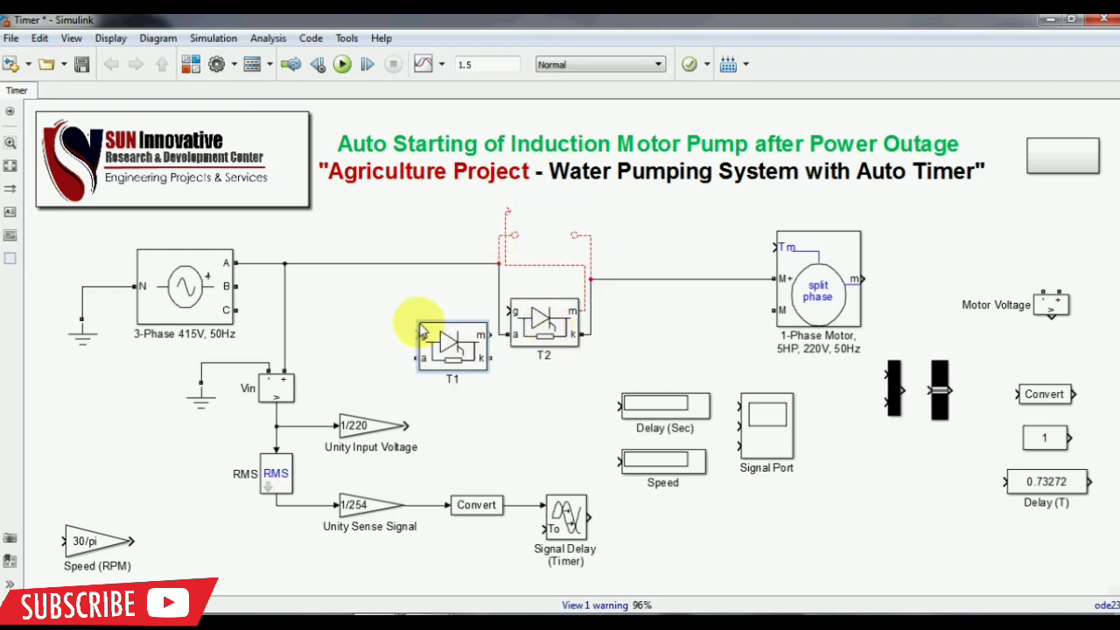
key(ctrl+r)
key(ctrl+r)
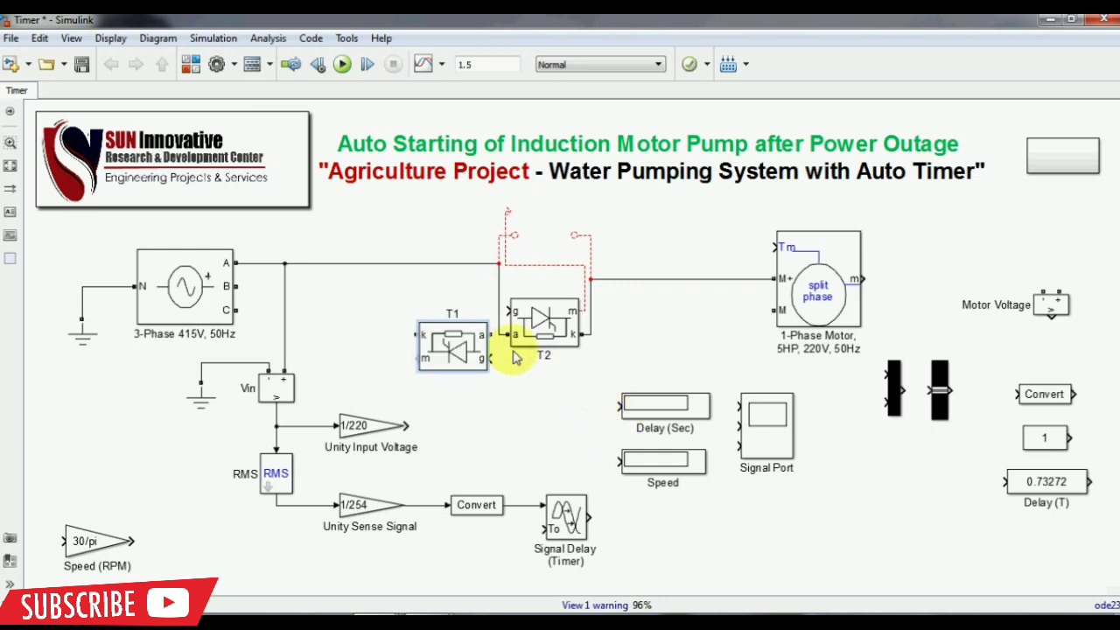
drag(439, 342, 589, 221)
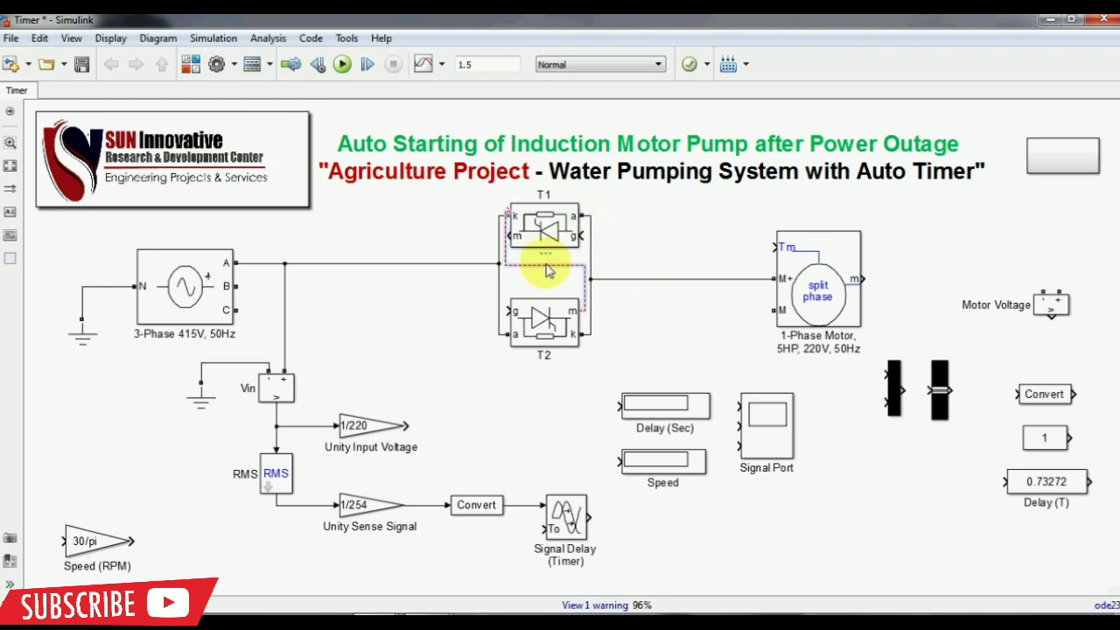
Remove the stray link between T1 and T2 and shift their shared power lines outward on both sides to free space for gate wiring
drag(592, 243, 618, 253)
drag(592, 304, 609, 302)
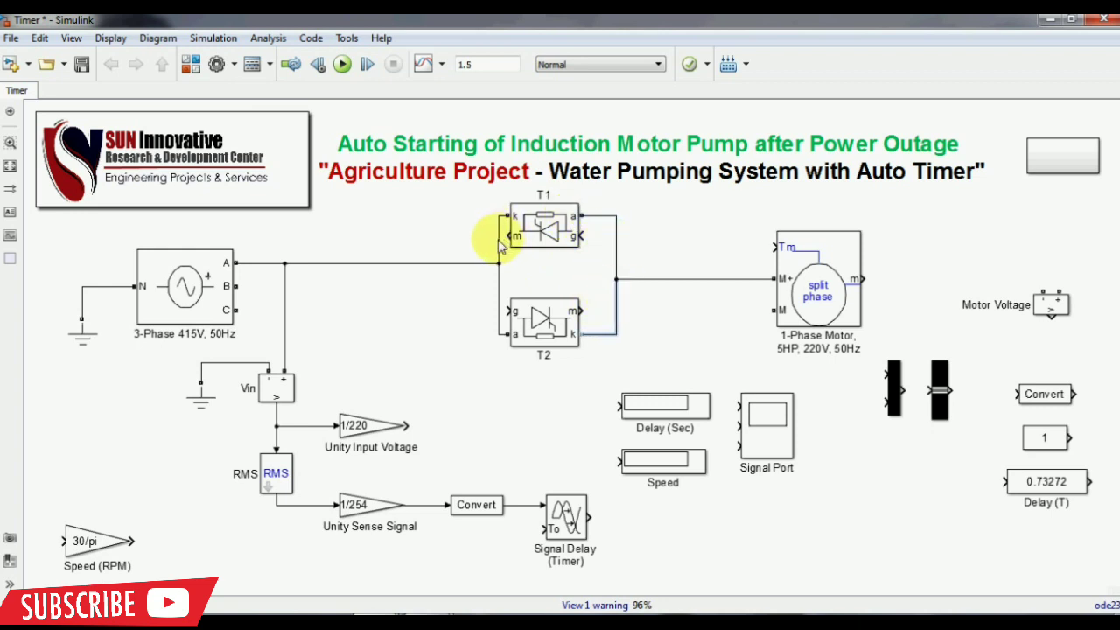
drag(500, 247, 475, 237)
mouse_move(478, 277)
mouse_down()
mouse_move(487, 296)
mouse_move(478, 293)
mouse_up()
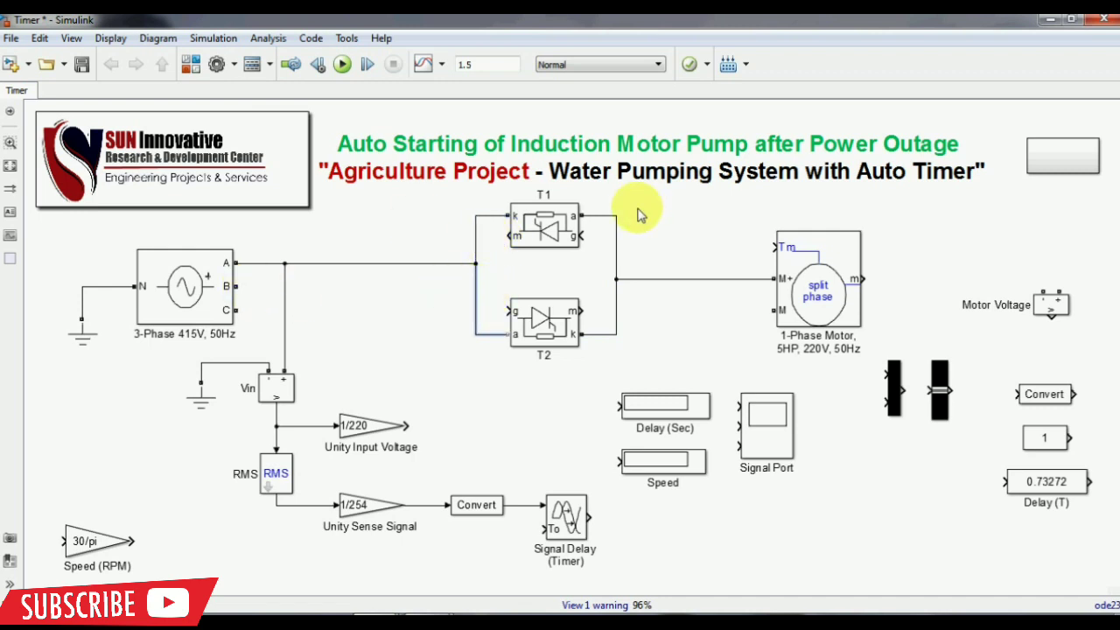
drag(581, 237, 577, 311)
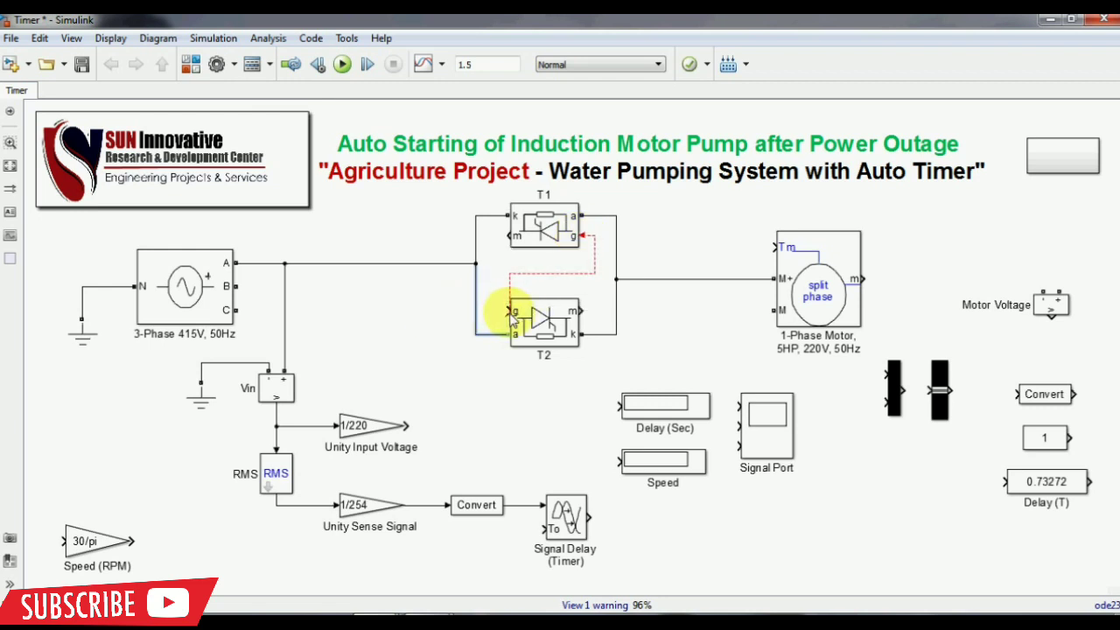
click(511, 292)
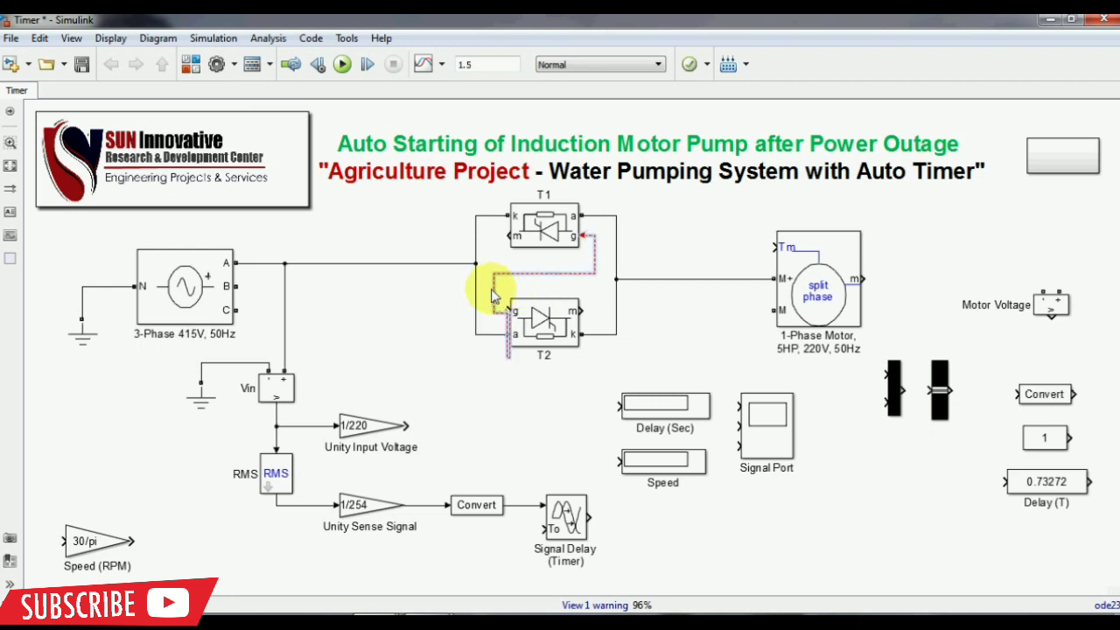
key(Delete)
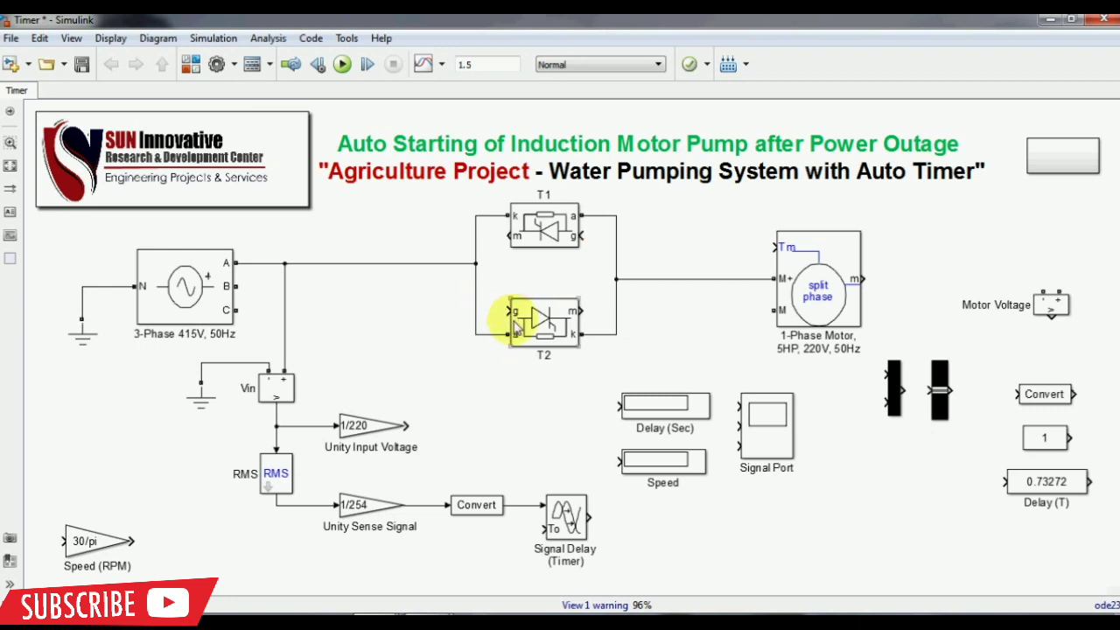
Draw an open signal line into T2's gate and branch T1's gate from it so both thyristors share one gate signal
drag(509, 312, 437, 312)
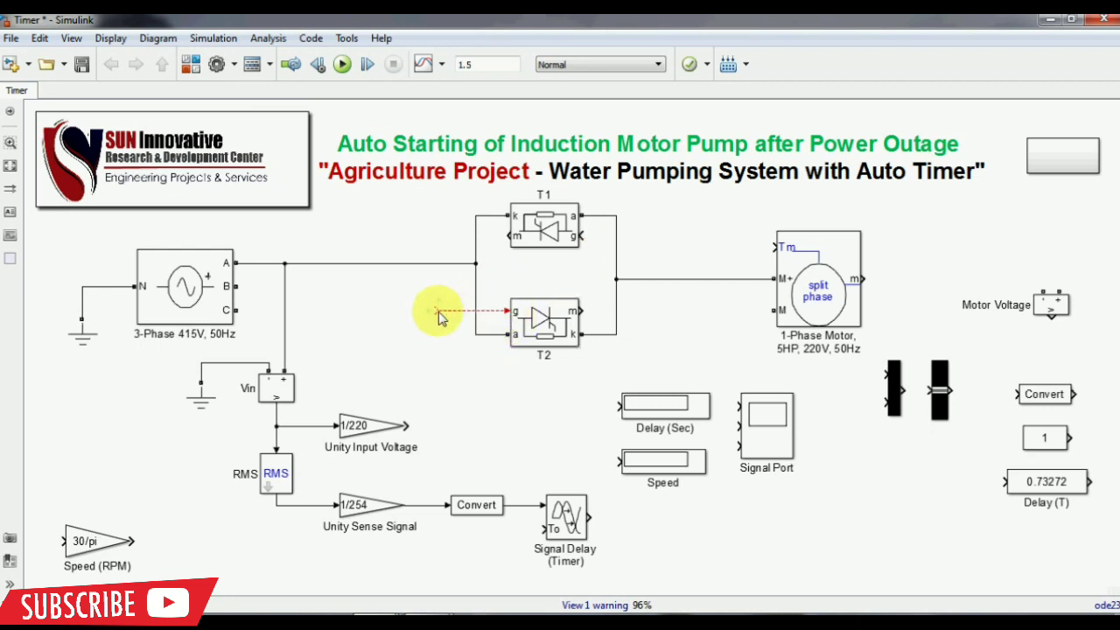
drag(581, 236, 491, 315)
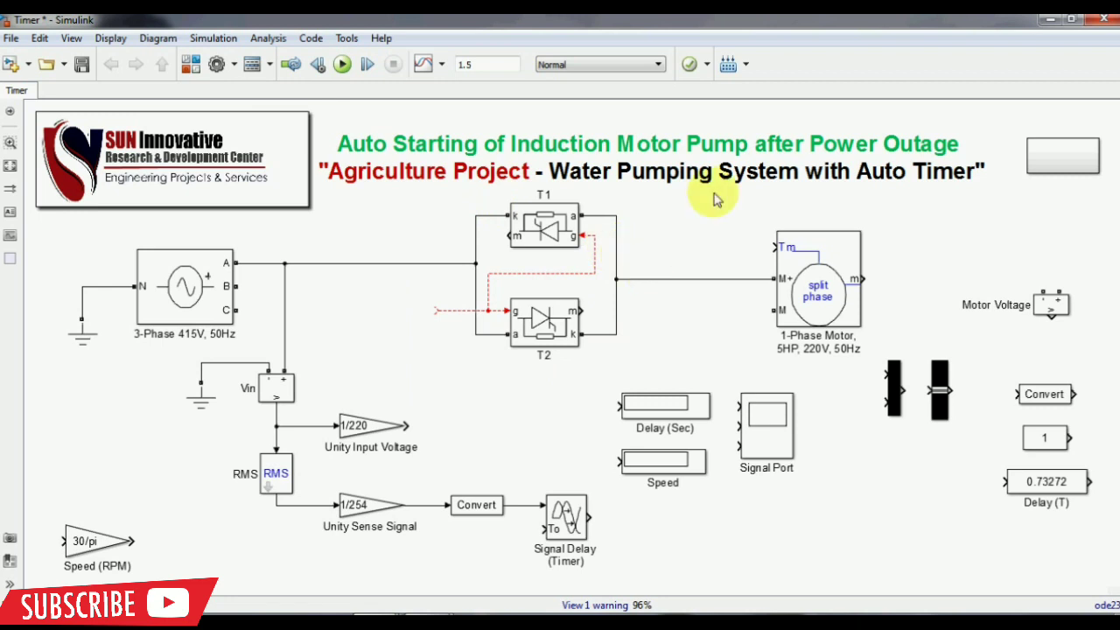
Examine the triac pinning, symbol and firing waveforms inside the unlabelled subsystem and return to the top-level model
double_click(1069, 157)
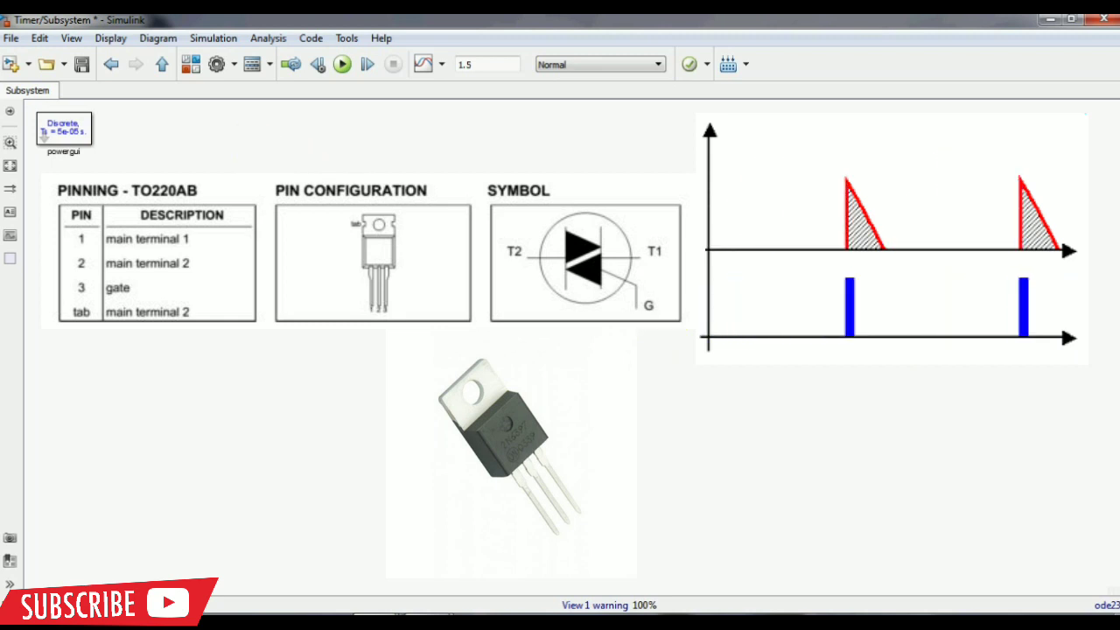
click(163, 65)
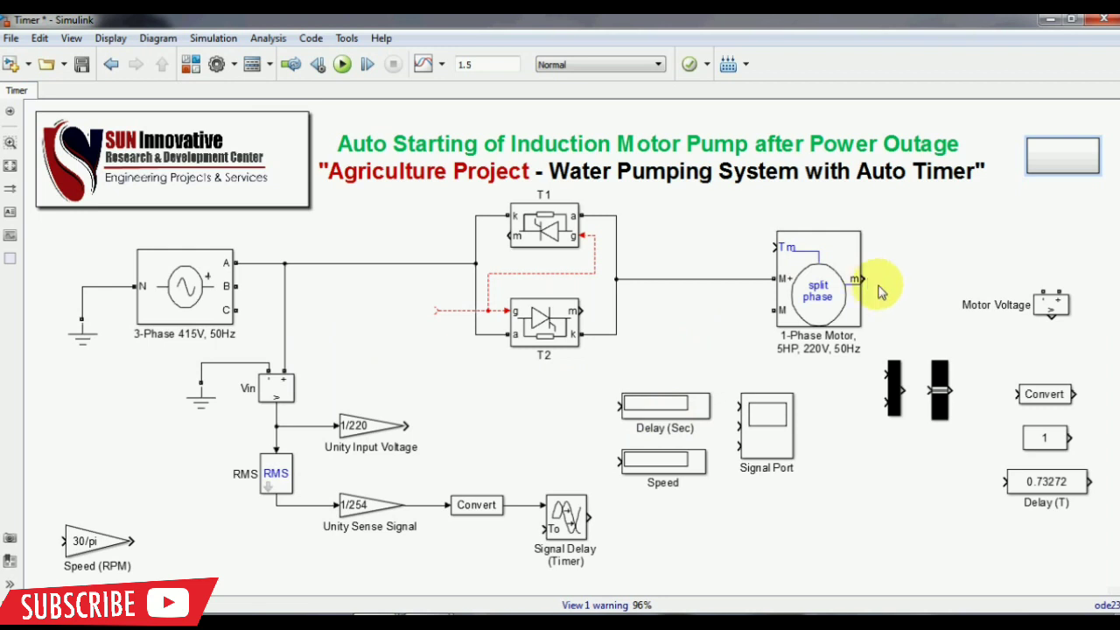
Connect the Bus Selector to the motor's m output and check its available signals, keeping Mechanical.Rotor speed (rad/s or pu) as the selection
drag(937, 392, 905, 280)
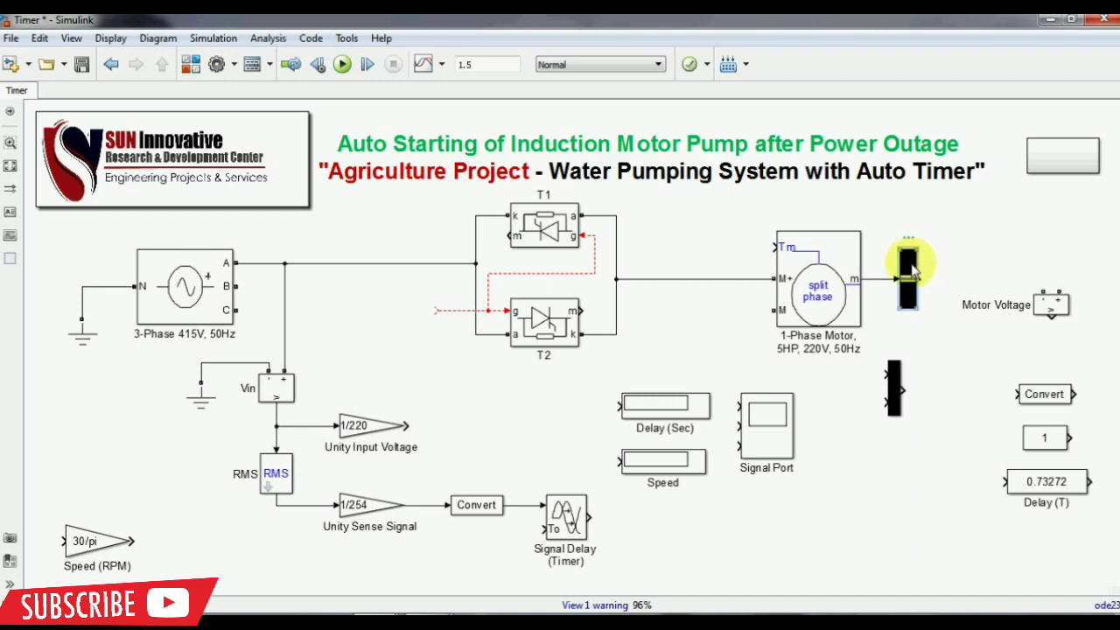
double_click(908, 271)
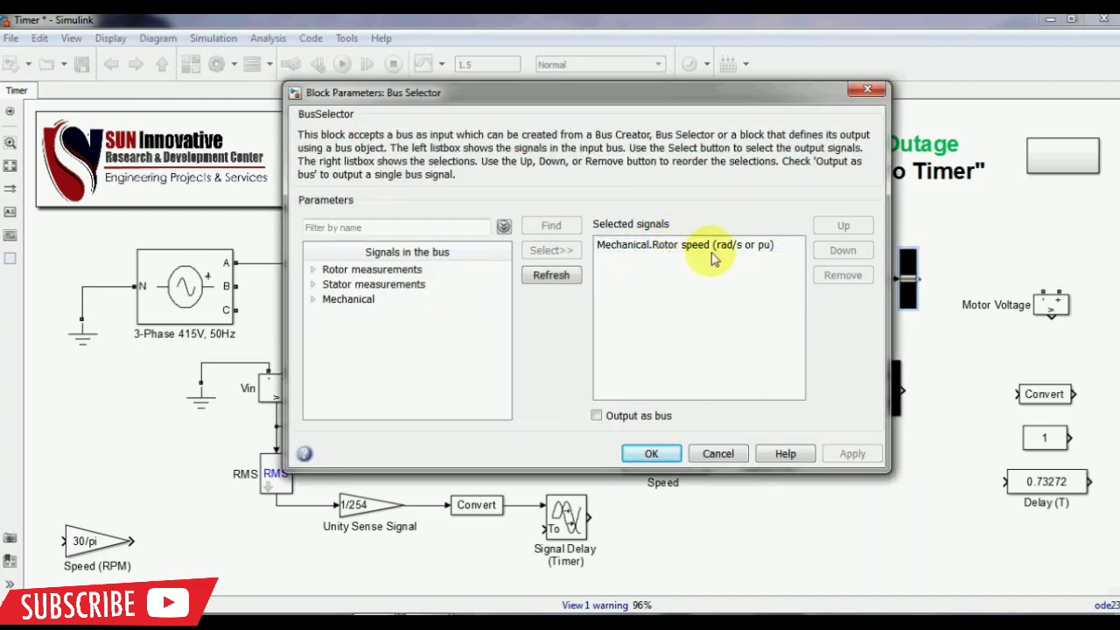
click(312, 299)
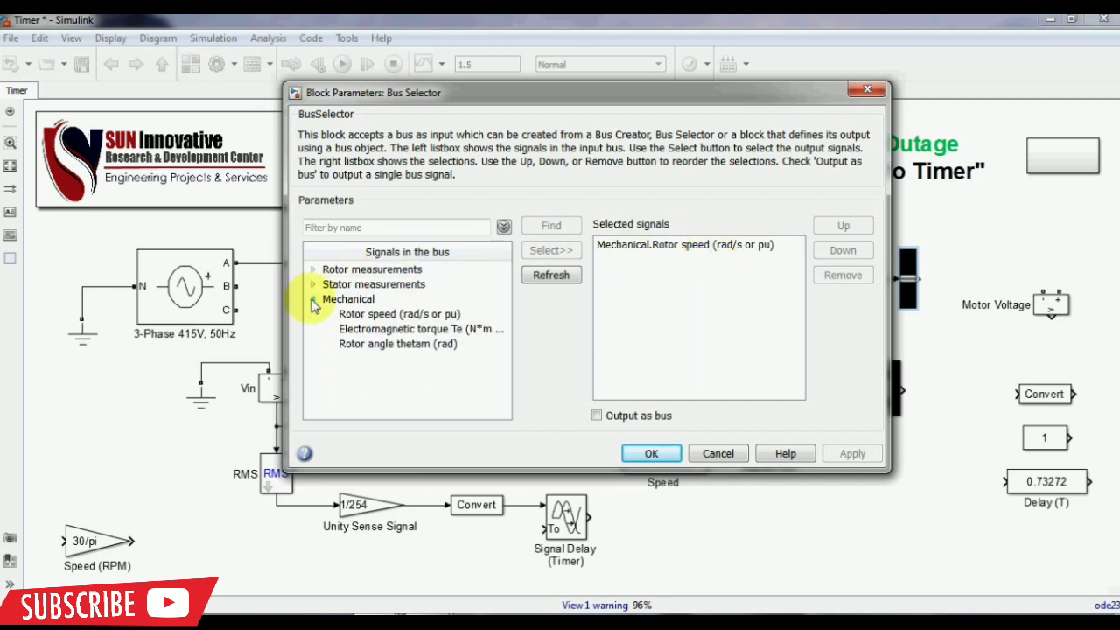
click(312, 285)
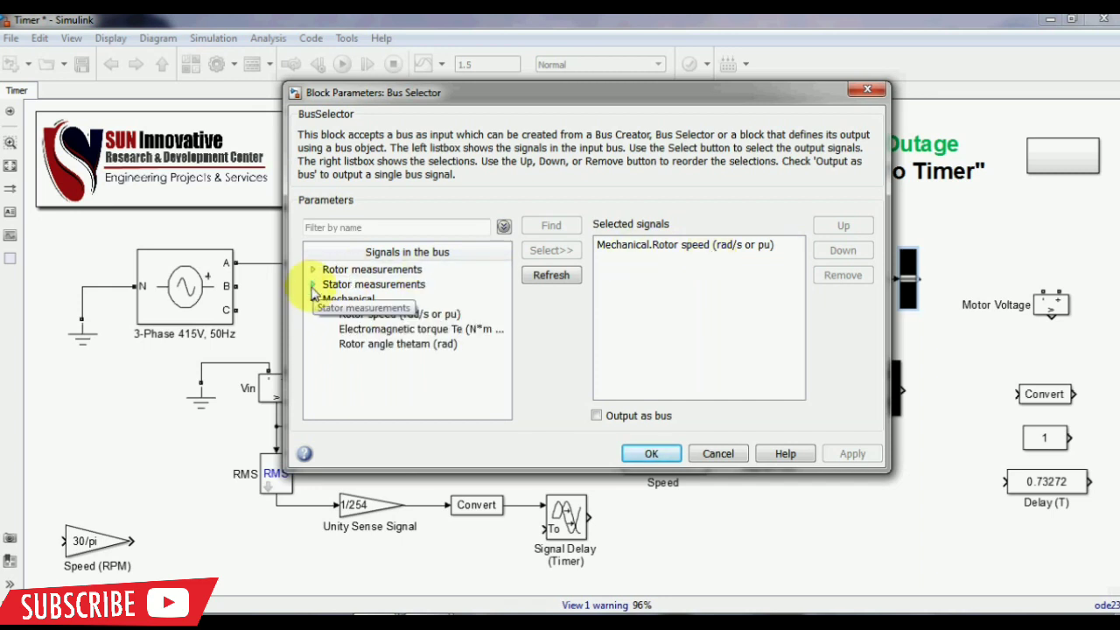
click(313, 270)
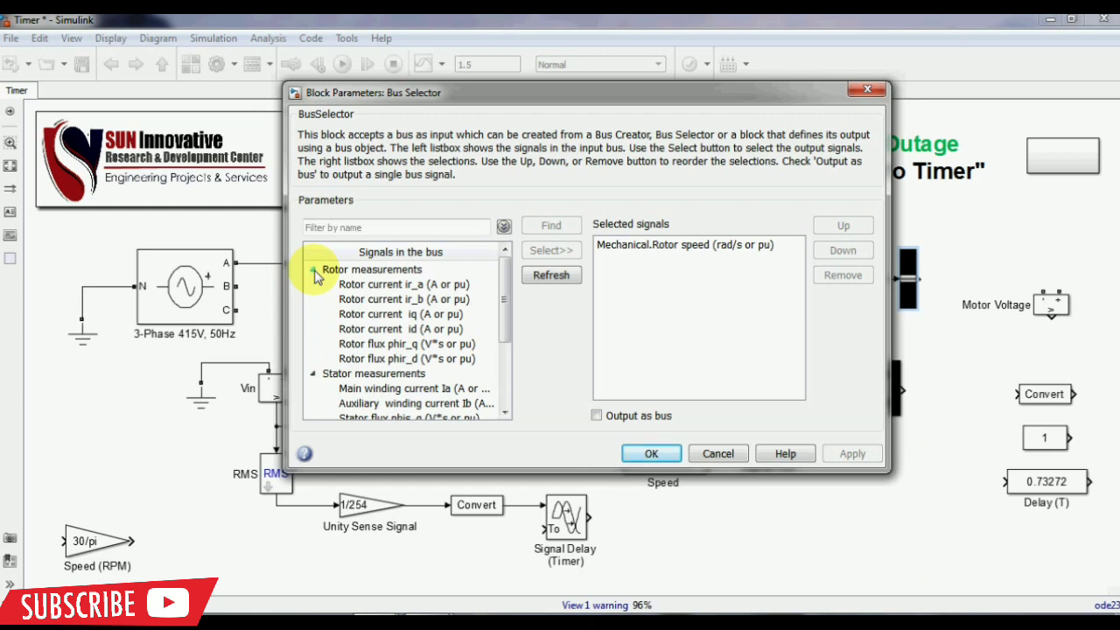
drag(502, 291, 504, 374)
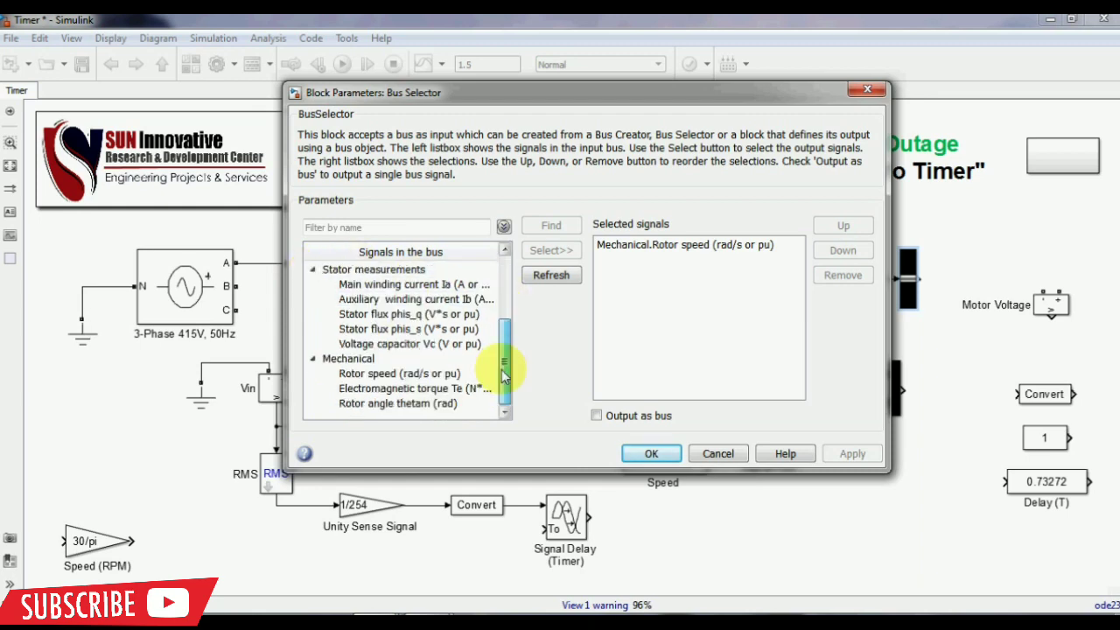
click(652, 453)
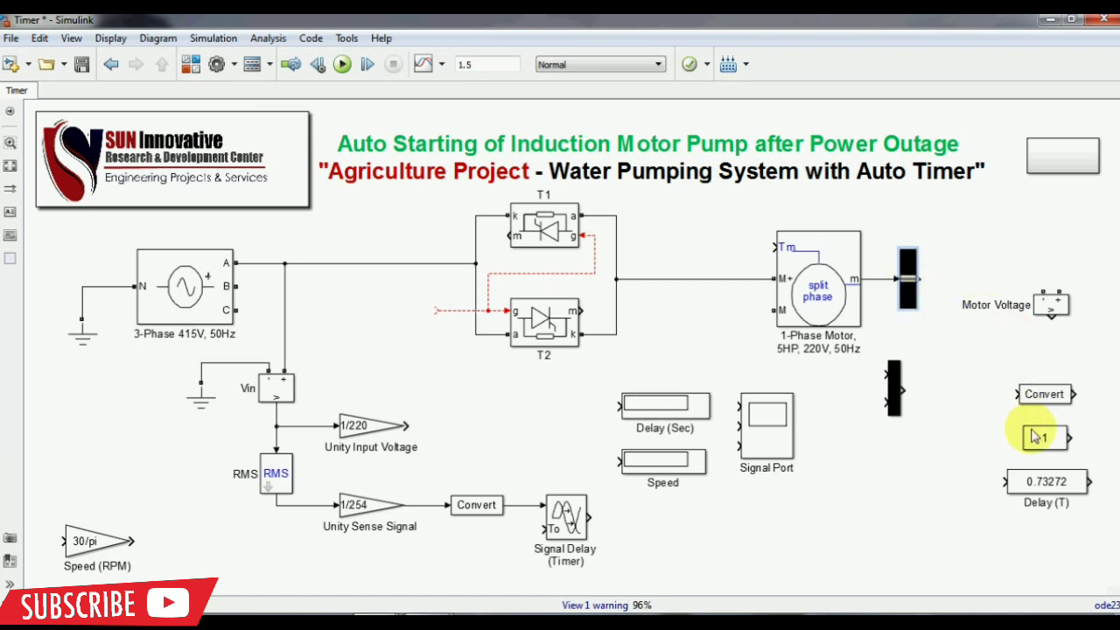
Connect the Bus Selector output through the 30/pi Speed (RPM) gain to the Speed display, moving the Motor Voltage measurement out of the way
click(88, 544)
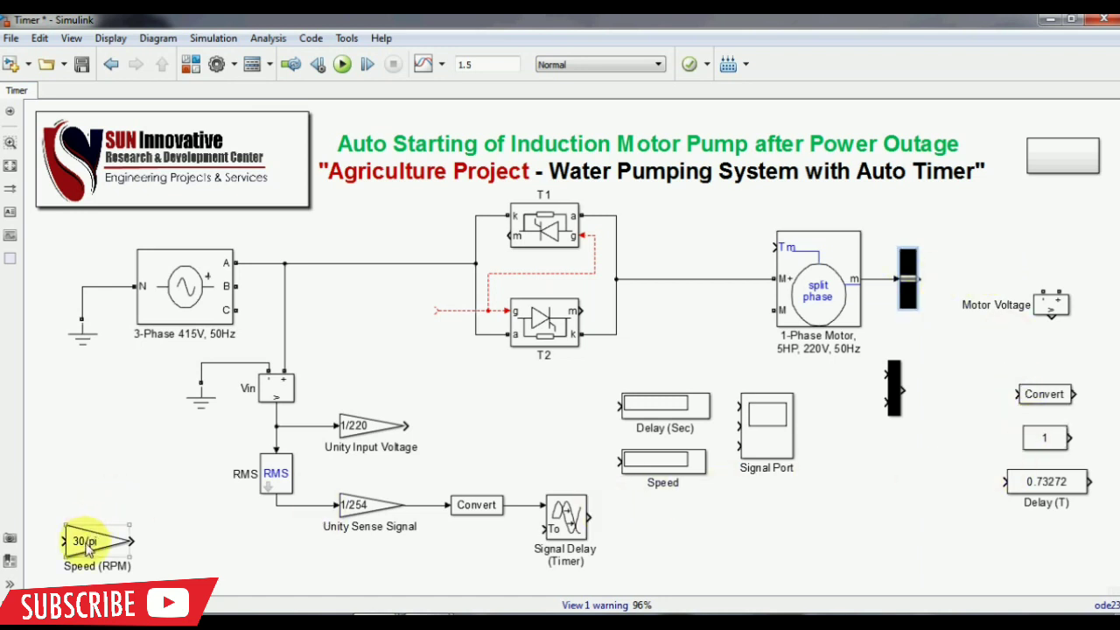
drag(88, 544, 946, 289)
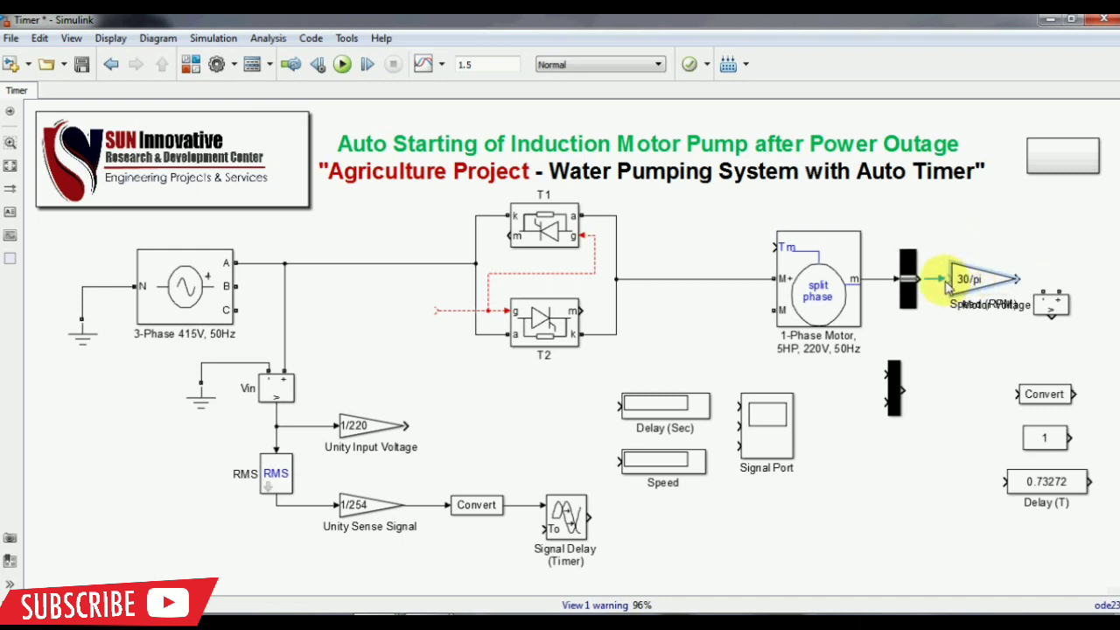
drag(1049, 304, 955, 495)
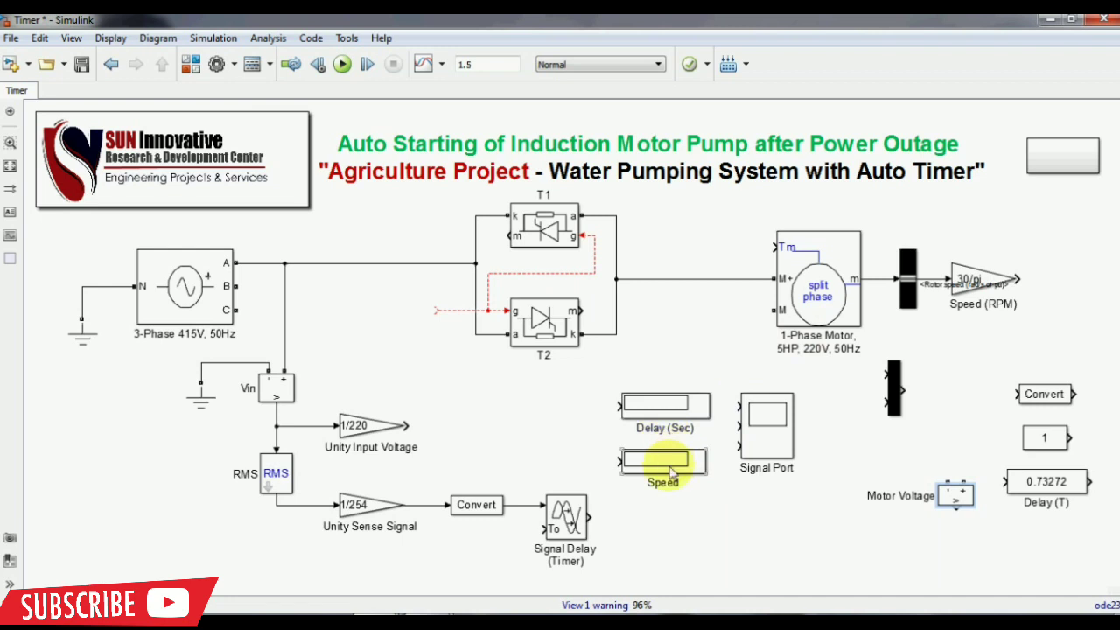
drag(669, 472, 1009, 282)
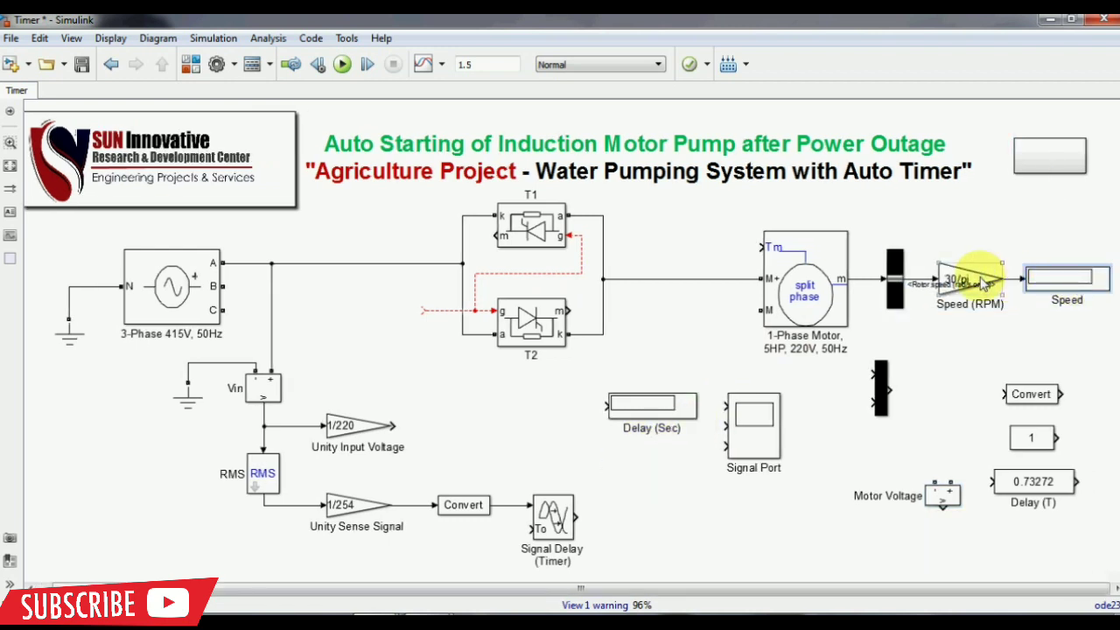
Raise the Speed (RPM) gain and the Speed display so they clear the Bus Selector's rotor speed signal label
drag(980, 270, 975, 232)
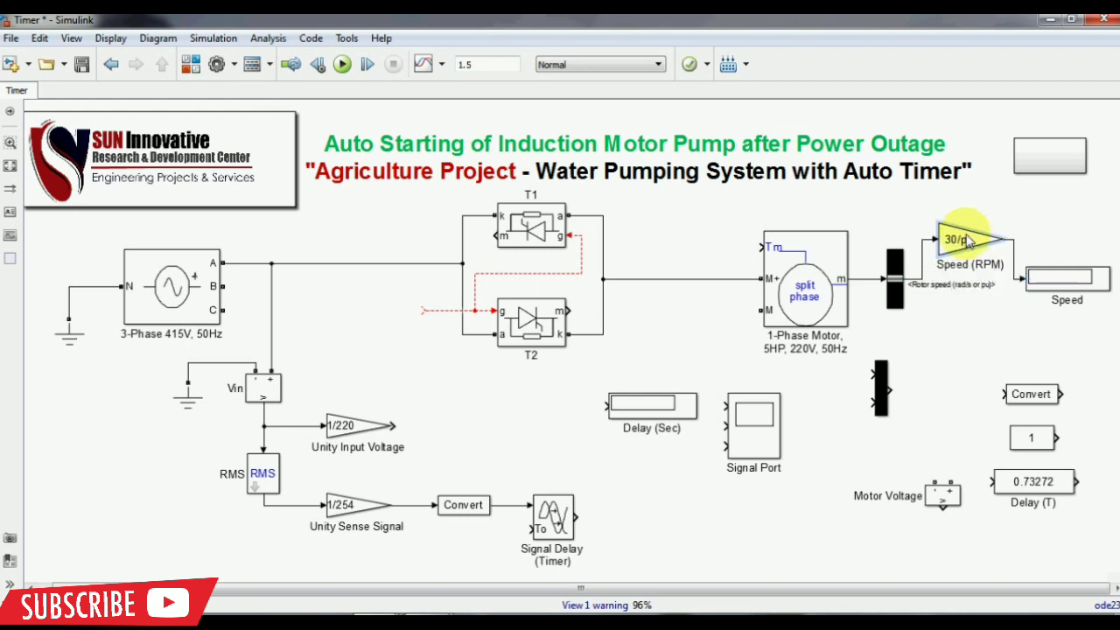
drag(1062, 276, 1058, 245)
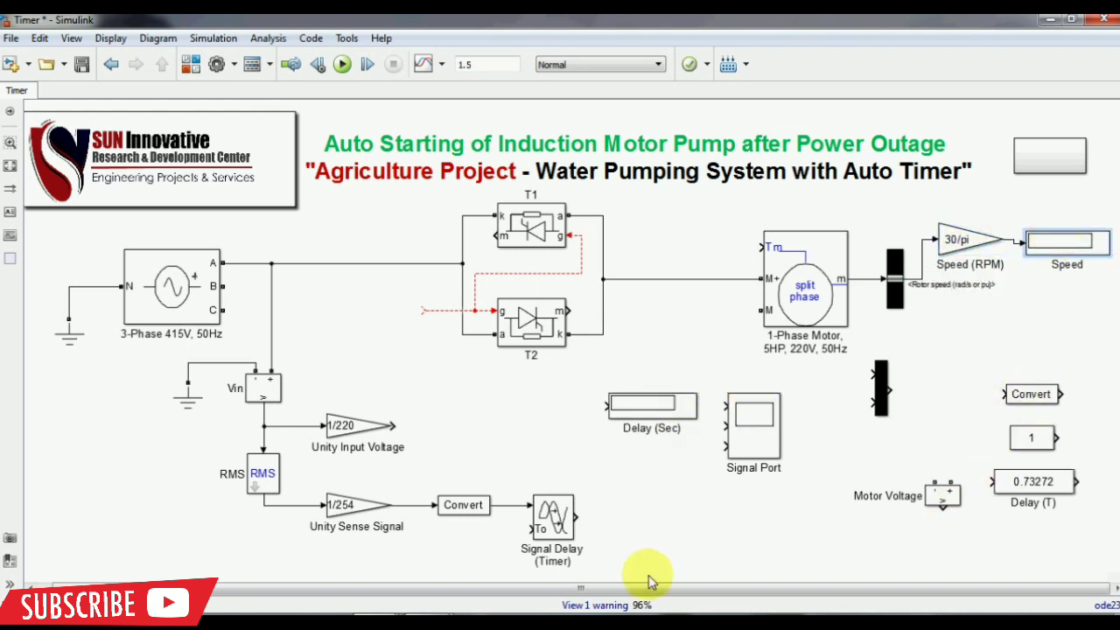
Place the Delay (T) block beside Signal Delay (Timer), feed it from the constant 1, and connect it to the timer's To input
drag(1032, 498, 464, 569)
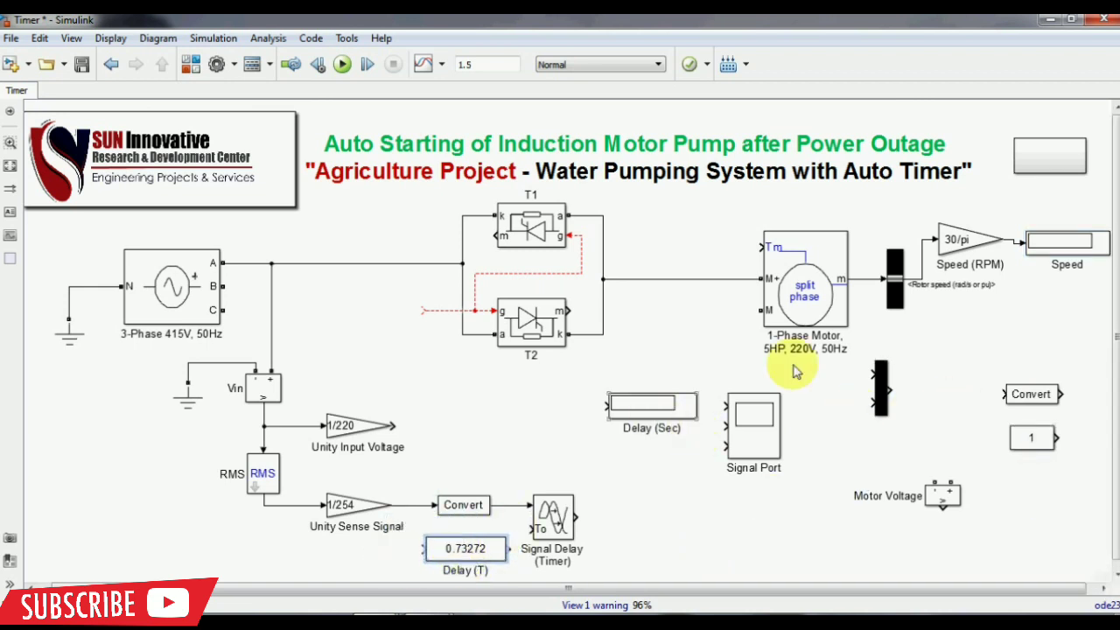
drag(1041, 444, 395, 550)
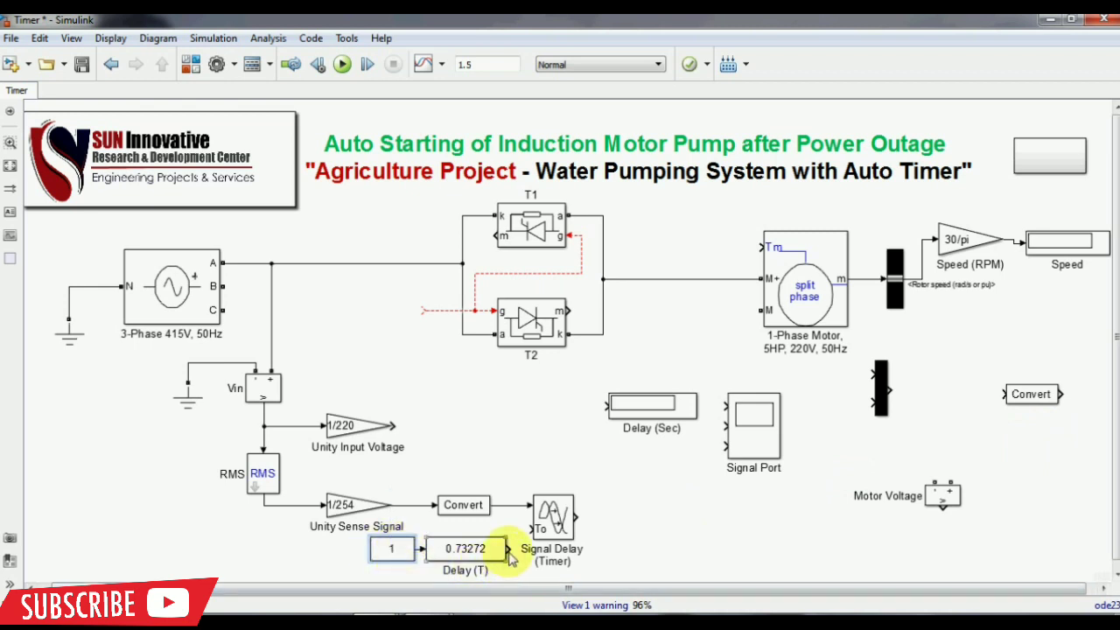
drag(510, 557, 535, 528)
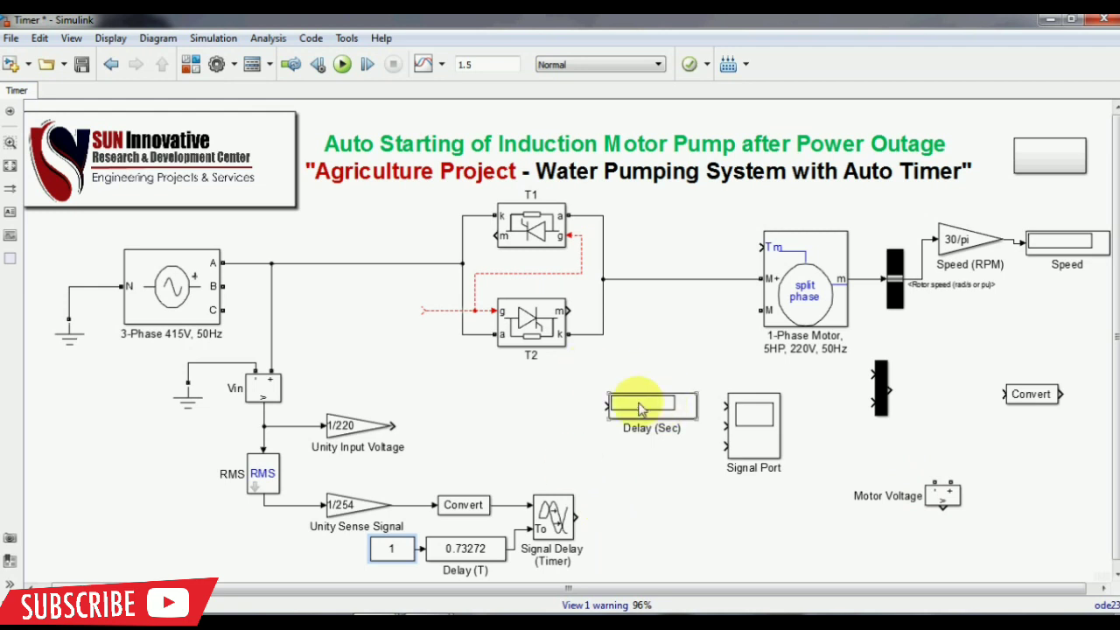
Move the Delay (Sec) display aside and insert the spare Convert block between Delay (T) and the timer's To input
drag(641, 410, 970, 427)
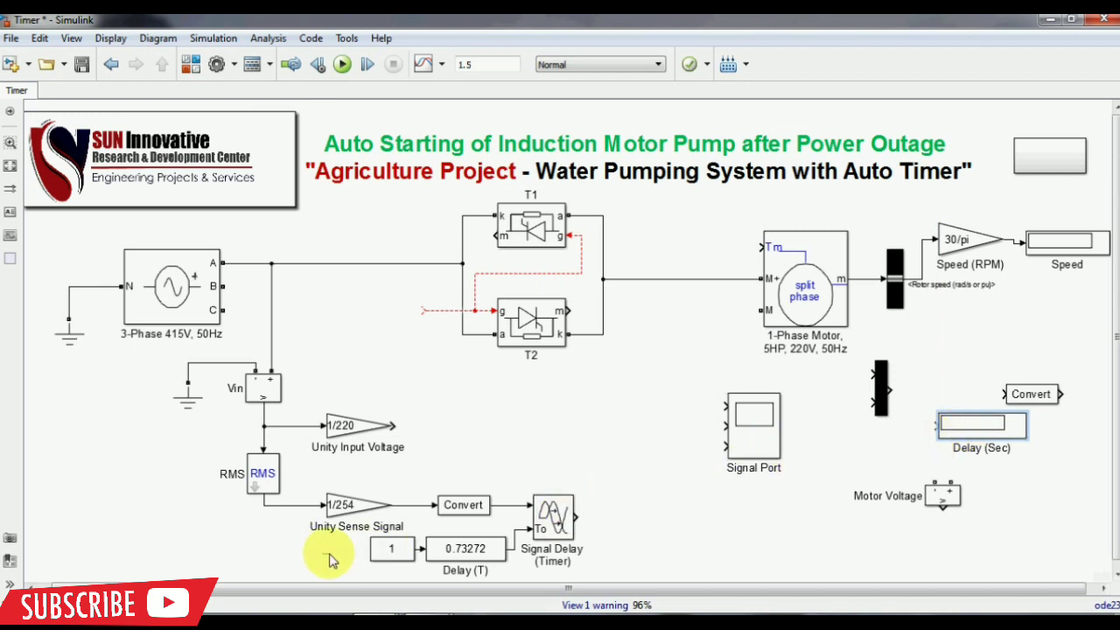
drag(327, 555, 353, 551)
drag(1033, 401, 457, 556)
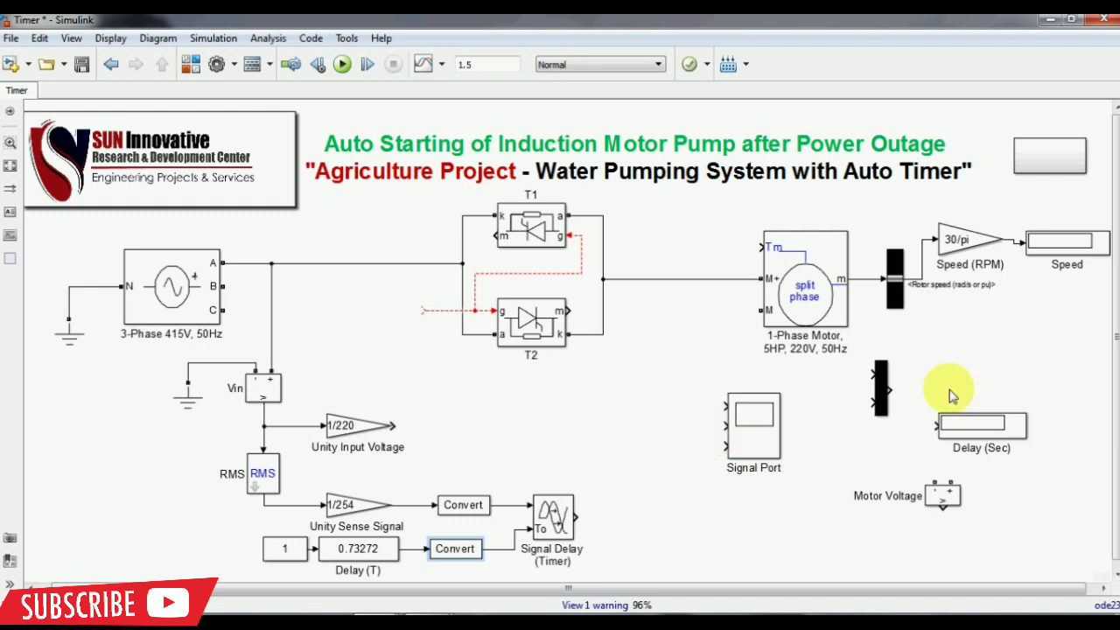
Place the Mux beside the Signal Port scope and connect its output to the scope's first input
click(884, 390)
drag(885, 391, 649, 400)
click(756, 422)
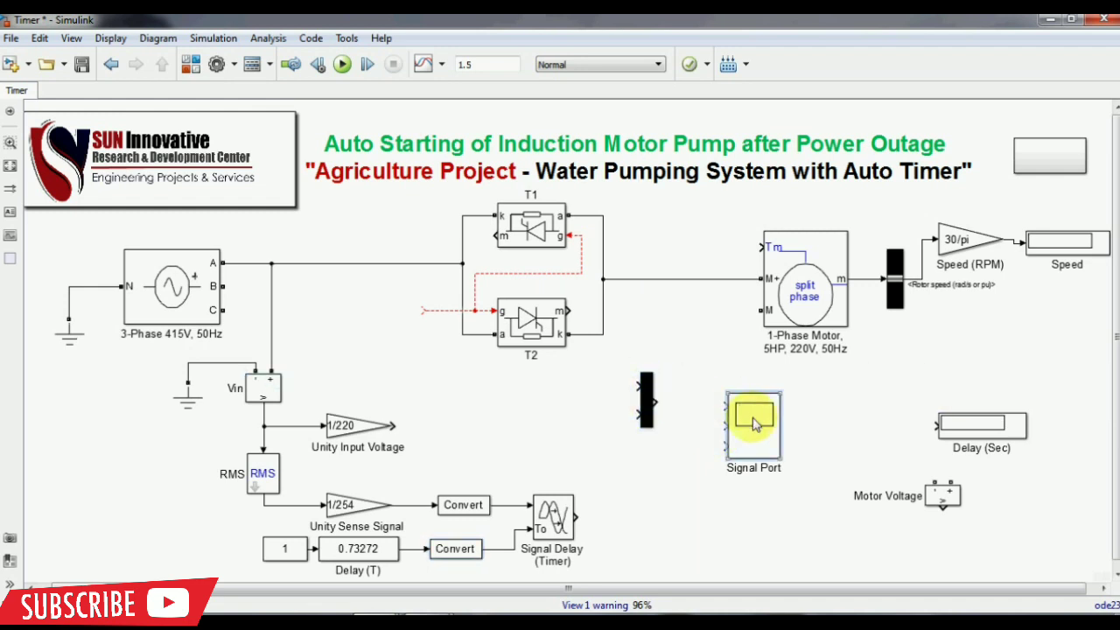
drag(756, 422, 733, 395)
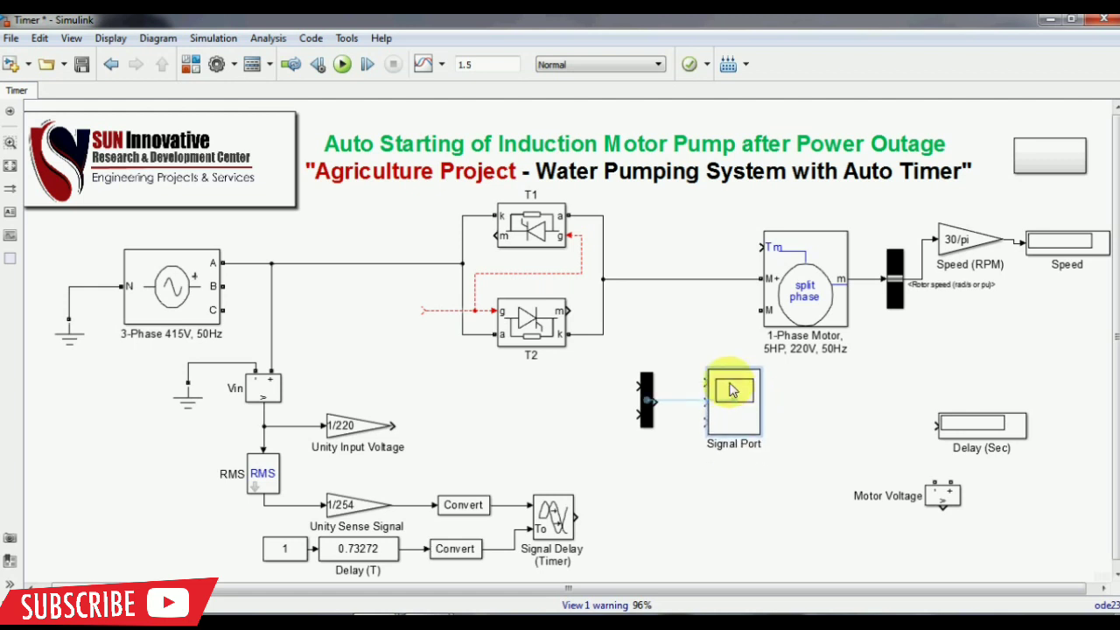
drag(660, 410, 725, 370)
drag(726, 415, 730, 435)
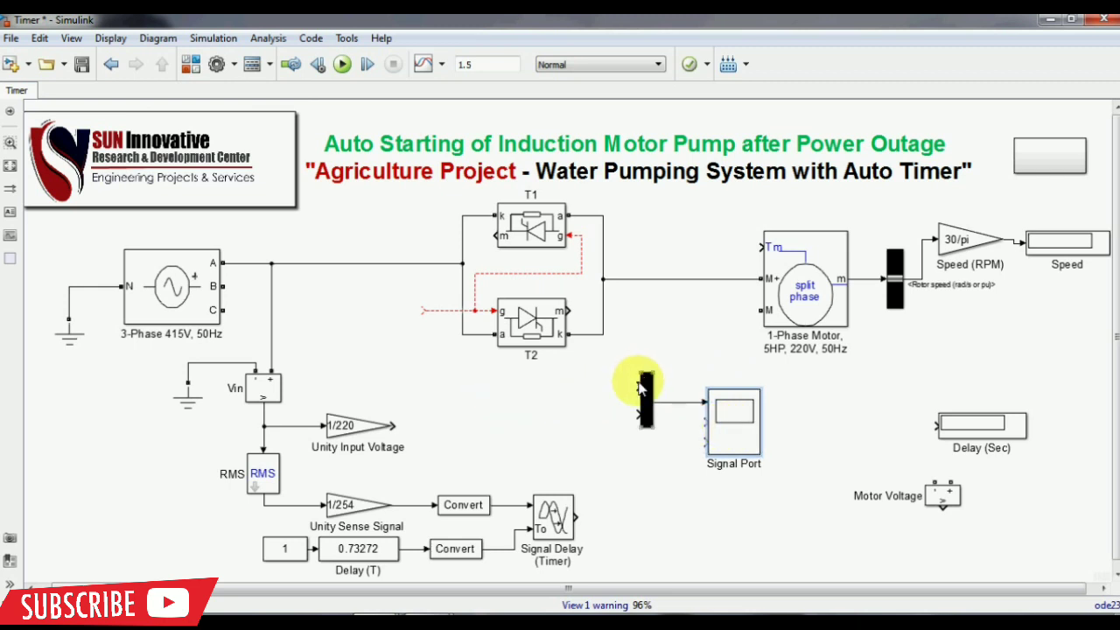
Feed the Mux from Unity Input Voltage and the converted sense signal, and connect the Signal Delay output to Signal Port's second input
drag(641, 385, 394, 426)
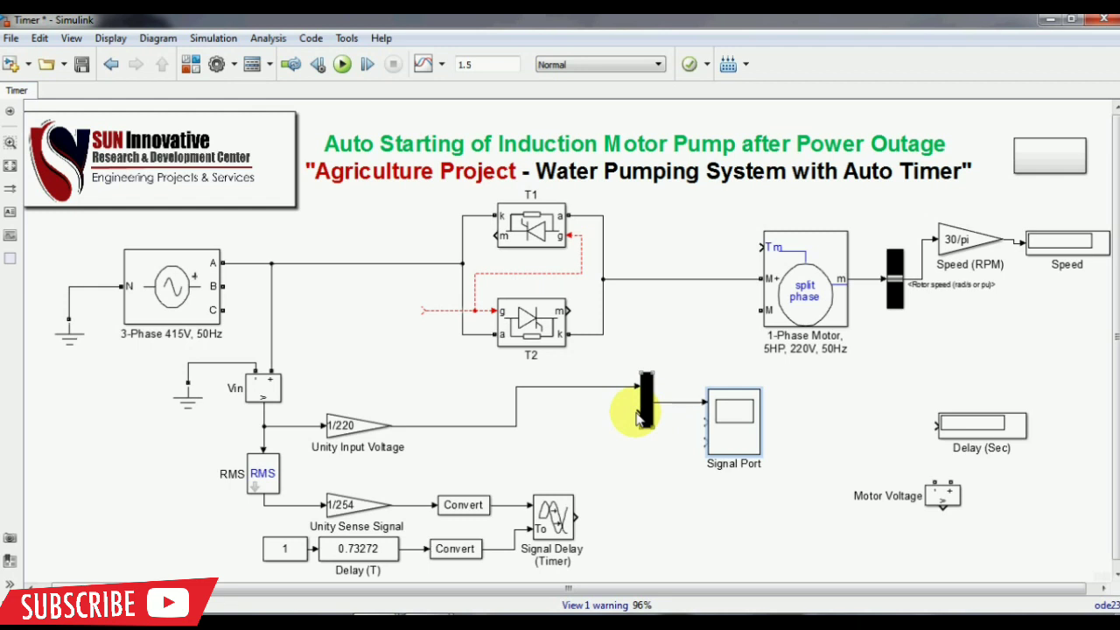
drag(643, 418, 512, 506)
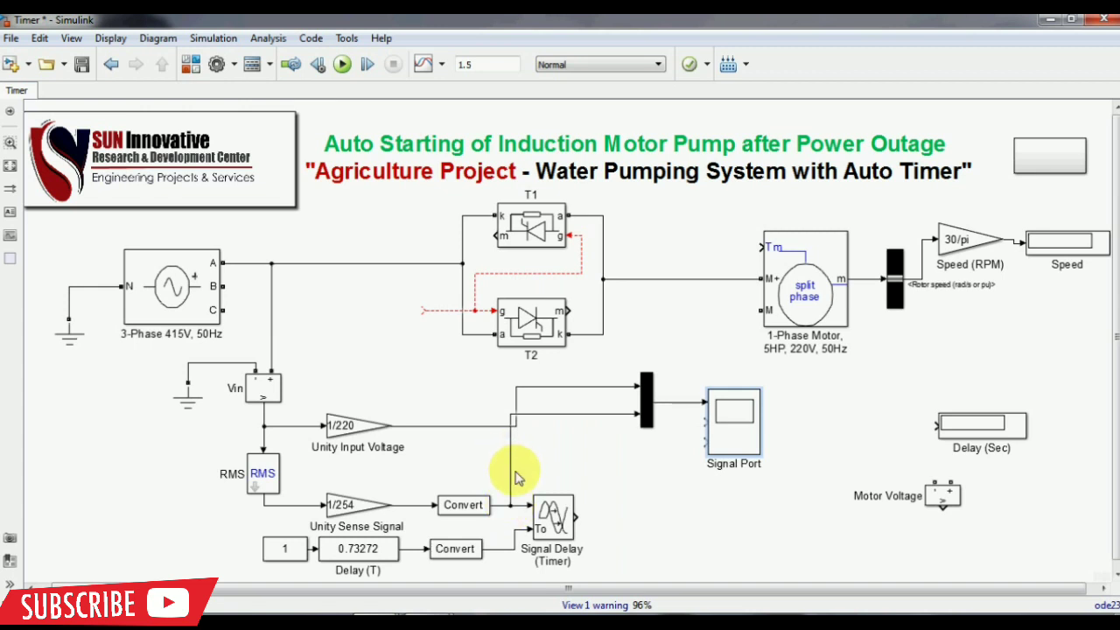
click(512, 470)
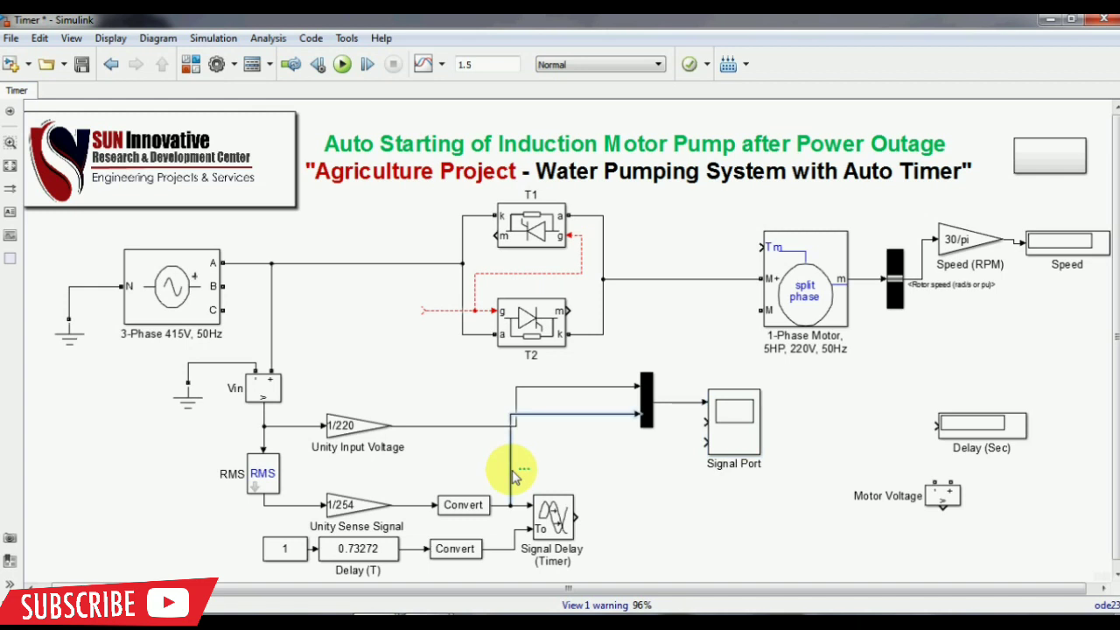
drag(516, 404, 485, 410)
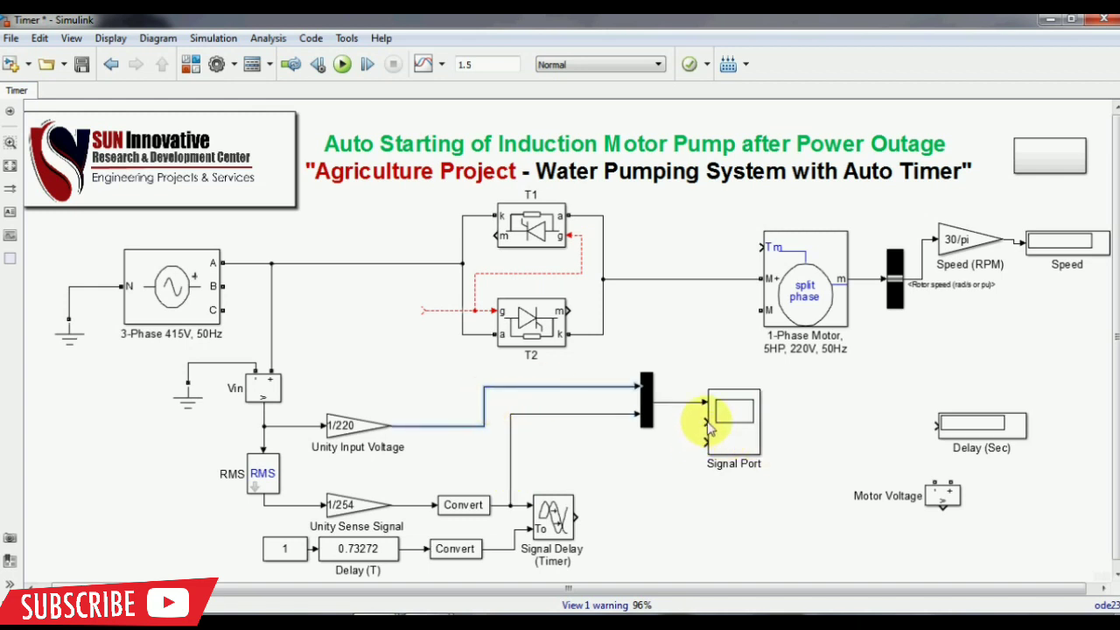
drag(707, 424, 564, 522)
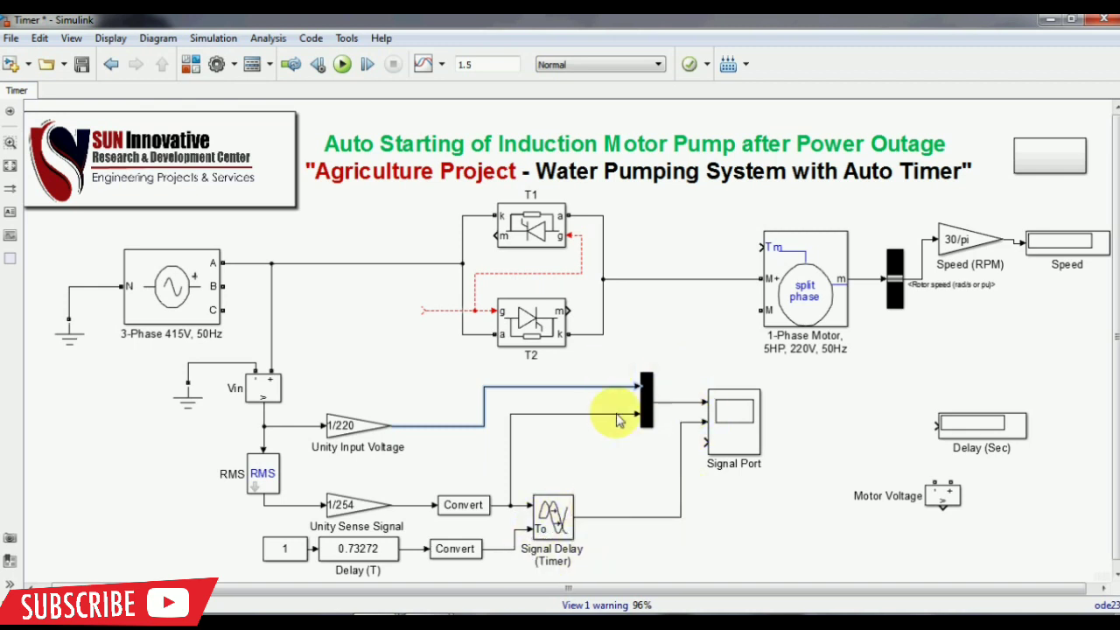
click(341, 430)
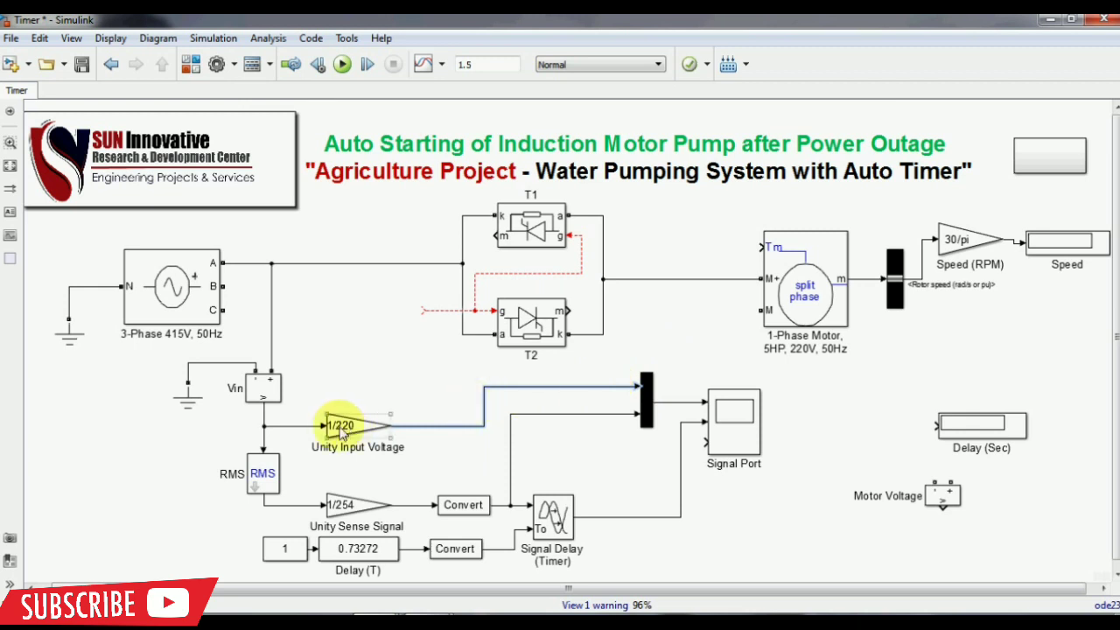
click(297, 417)
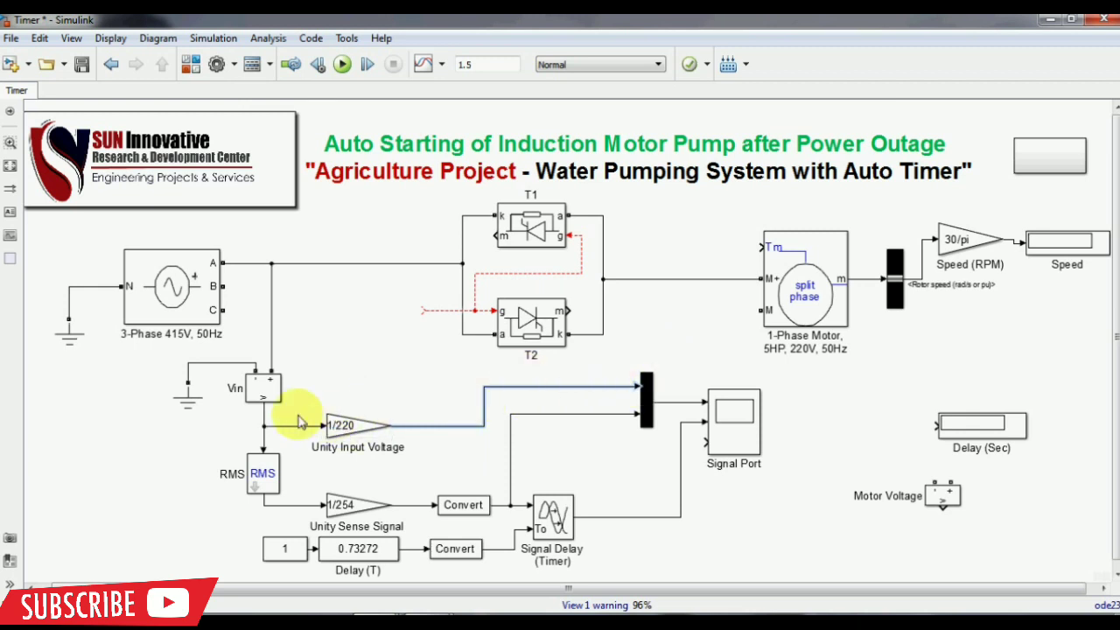
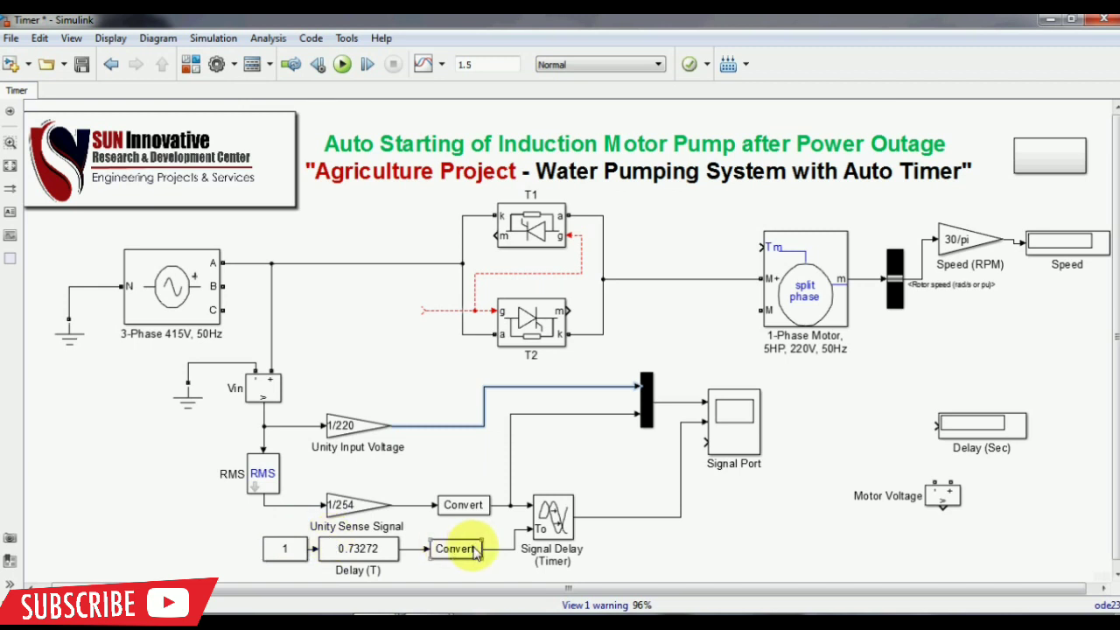
click(549, 523)
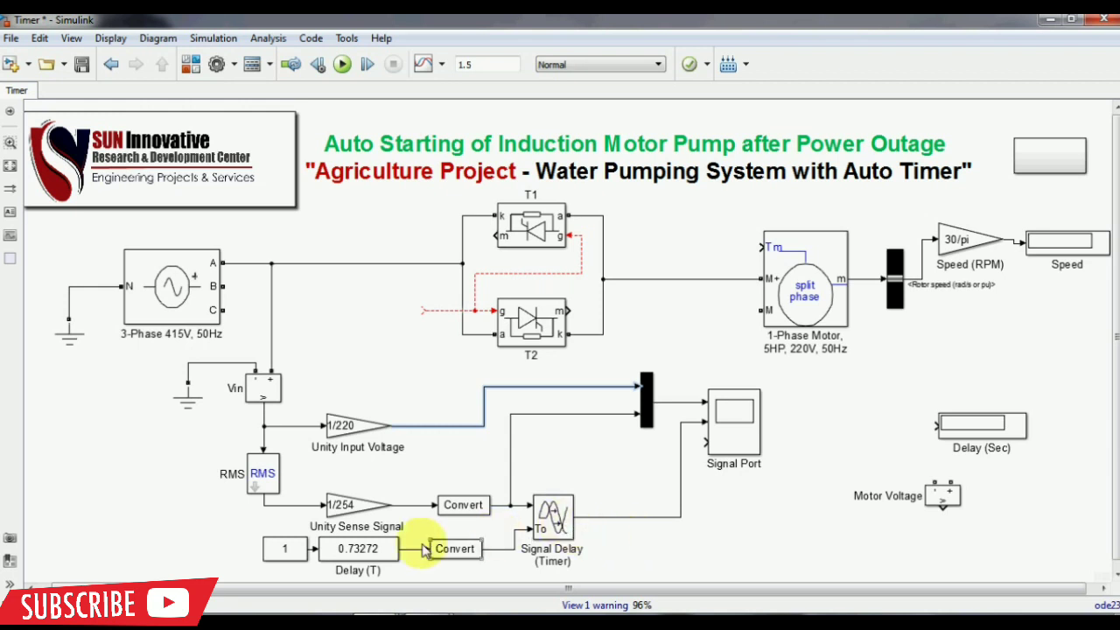
click(347, 553)
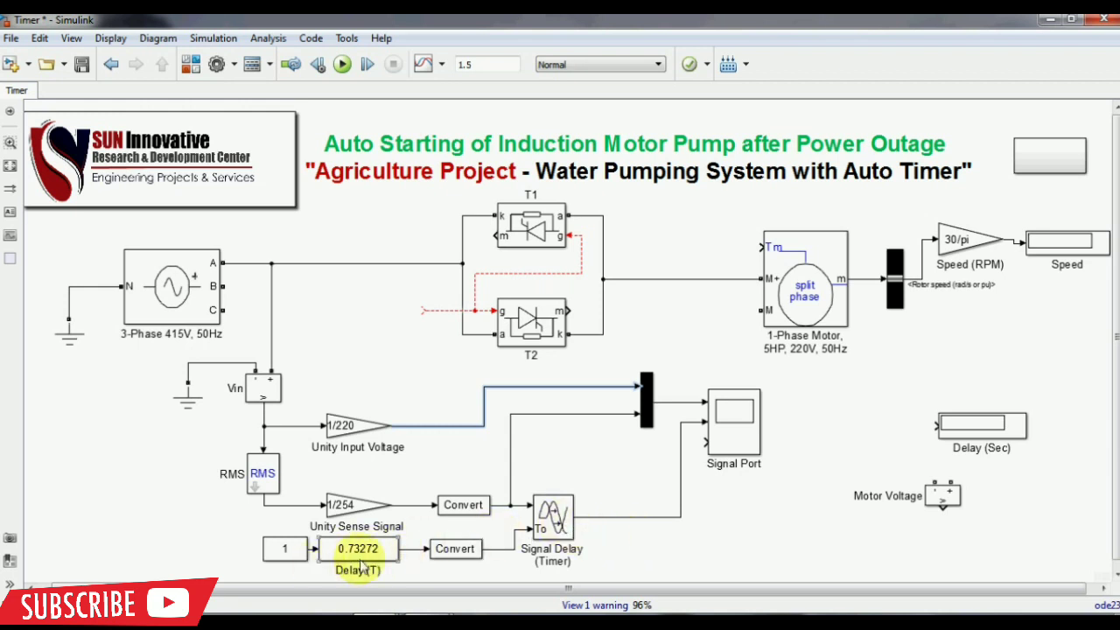
click(239, 499)
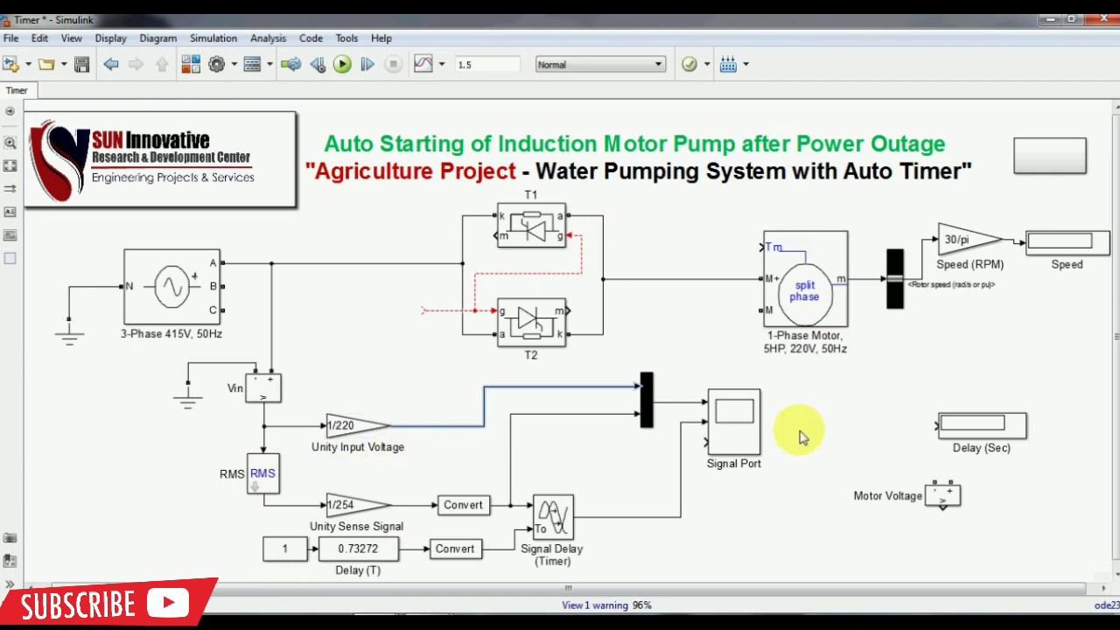
click(716, 448)
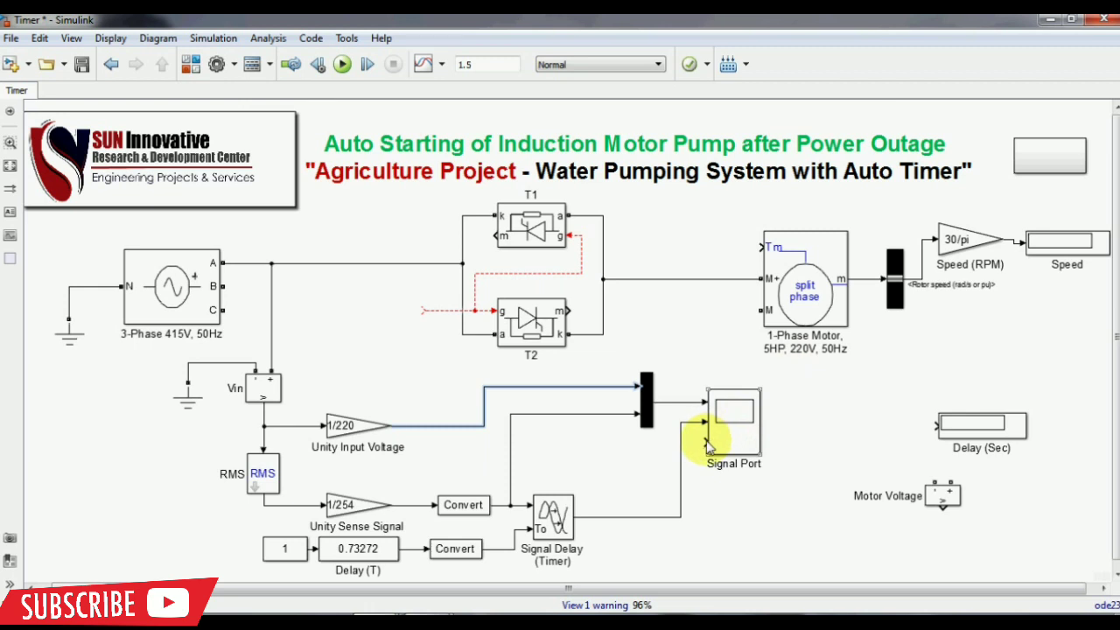
Duplicate the Mux to combine the Speed (RPM) and Signal Delay outputs into Signal Port's third input, and align the Speed display with its gain
click(637, 404)
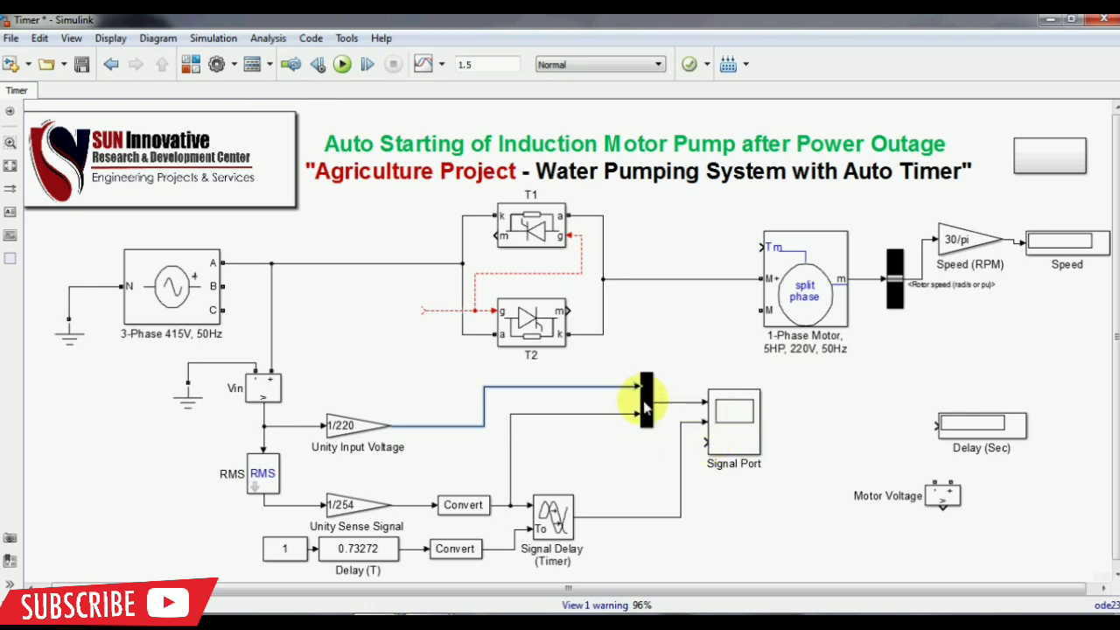
mouse_move(645, 406)
mouse_down()
mouse_move(653, 460)
mouse_move(636, 452)
mouse_move(845, 320)
mouse_move(1000, 262)
mouse_move(1012, 232)
mouse_move(1011, 244)
mouse_up()
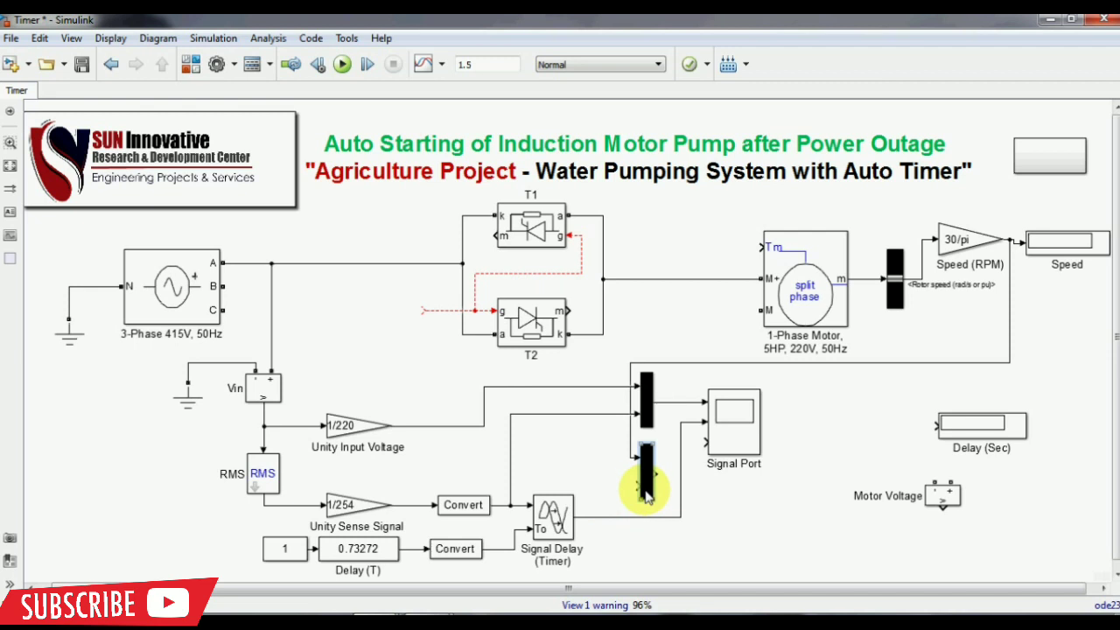
mouse_move(637, 486)
mouse_down()
mouse_move(609, 509)
mouse_move(613, 525)
mouse_up()
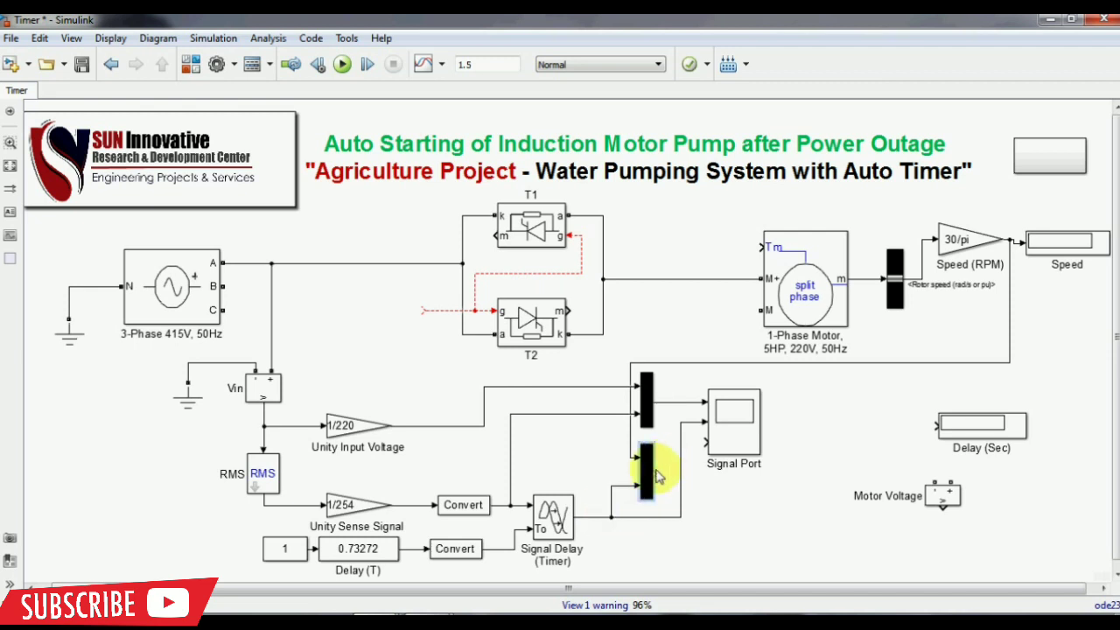
drag(659, 474, 710, 444)
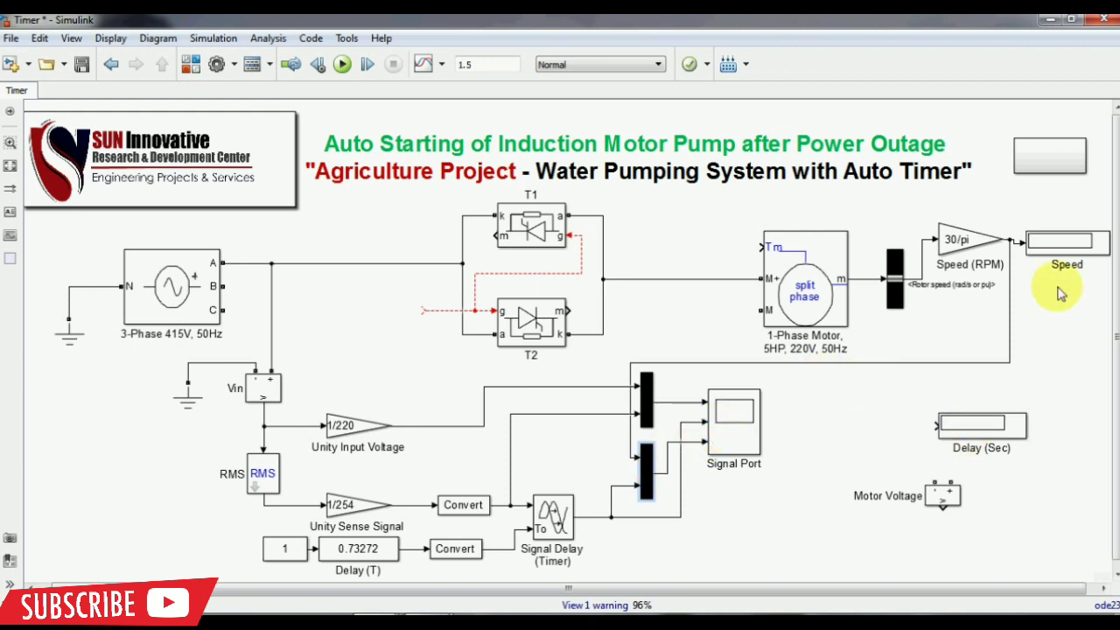
drag(1069, 242, 1069, 238)
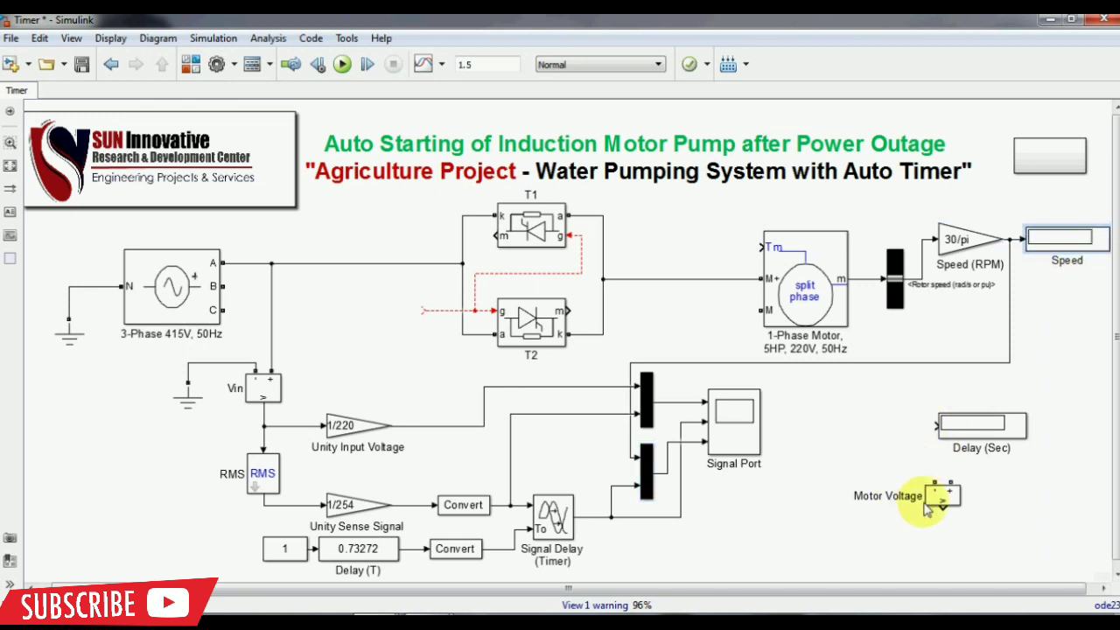
Connect the Motor Voltage measurement to the motor's M+ line, and add copied grounds to its negative terminal and the motor's M- terminal
drag(941, 497, 710, 278)
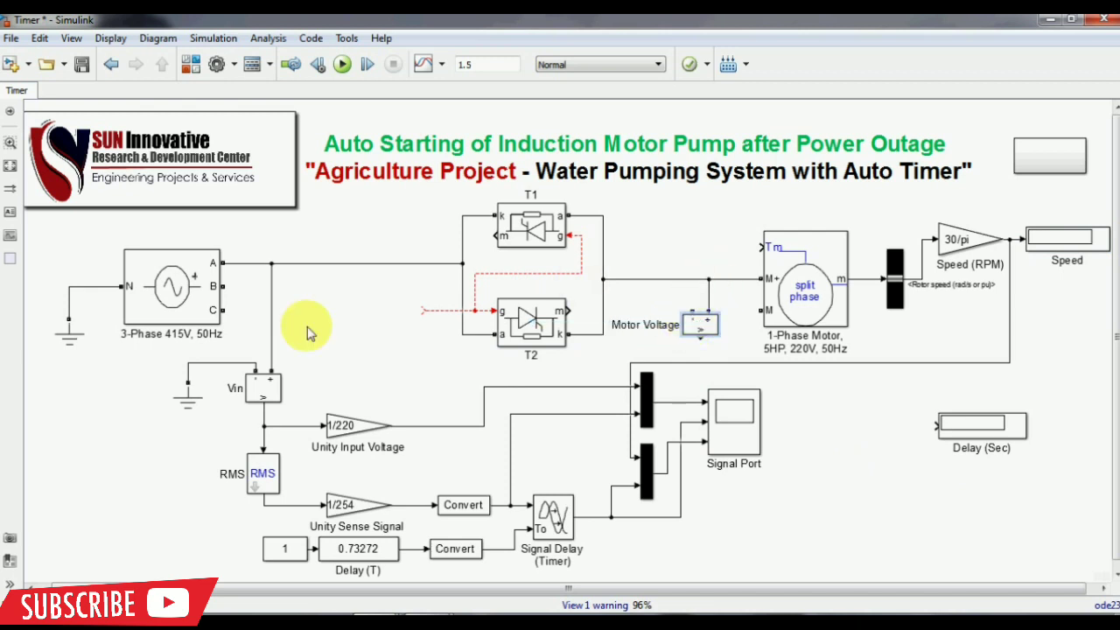
click(193, 403)
drag(193, 403, 733, 344)
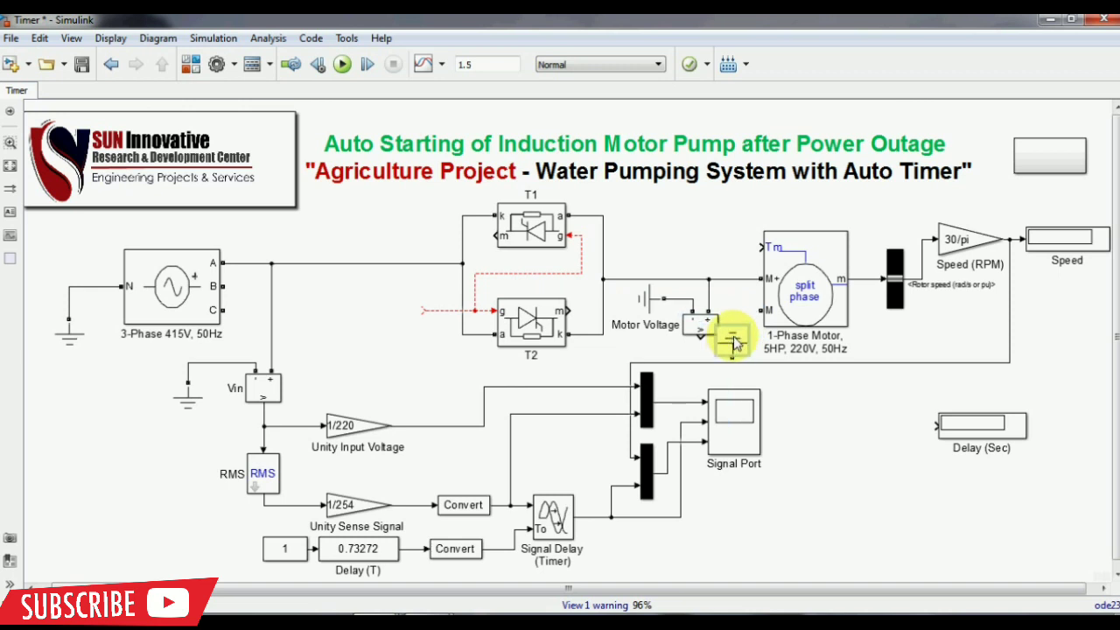
mouse_move(733, 344)
mouse_down()
mouse_move(743, 313)
mouse_move(758, 315)
mouse_up()
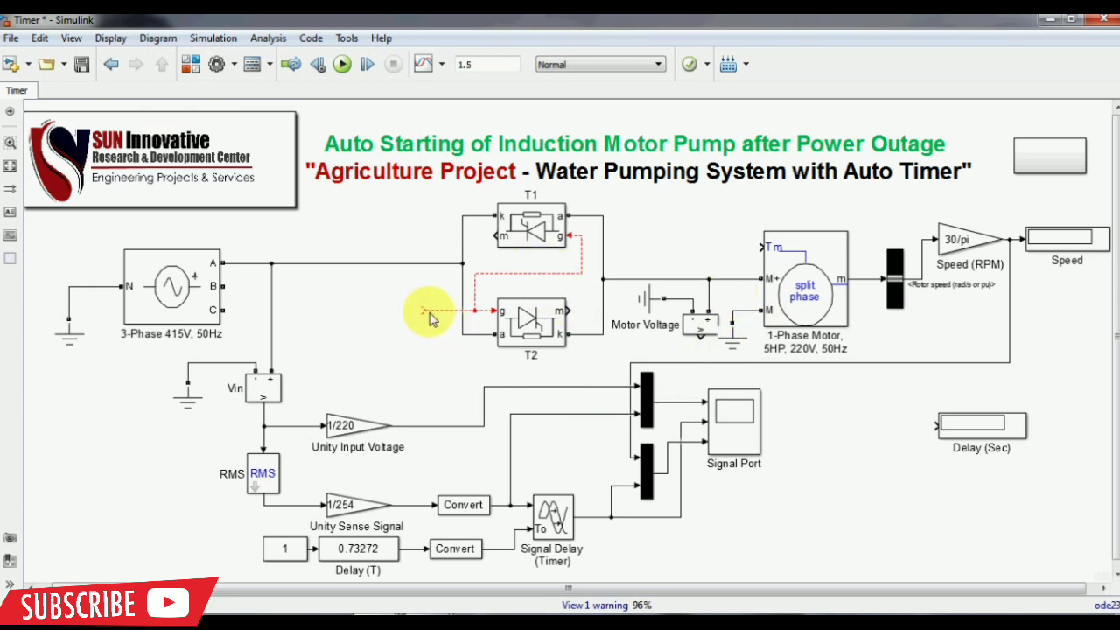
Connect the shared gate line of T1 and T2 to the output of Signal Delay (Timer)
mouse_move(427, 320)
mouse_down()
mouse_move(580, 443)
mouse_move(624, 507)
mouse_move(604, 518)
mouse_up()
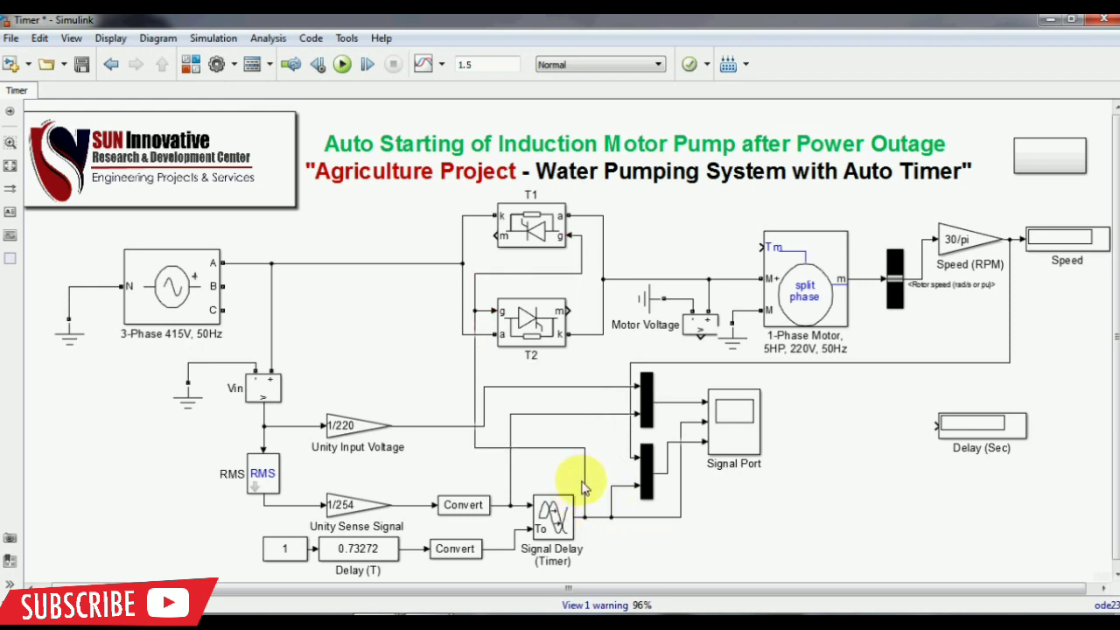
click(585, 487)
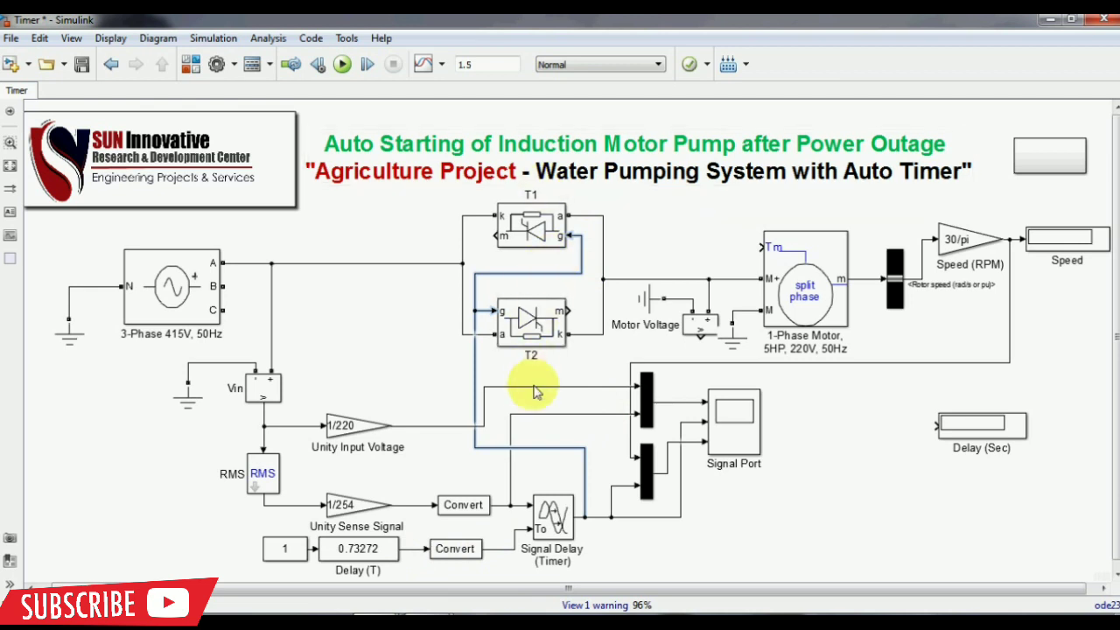
click(373, 560)
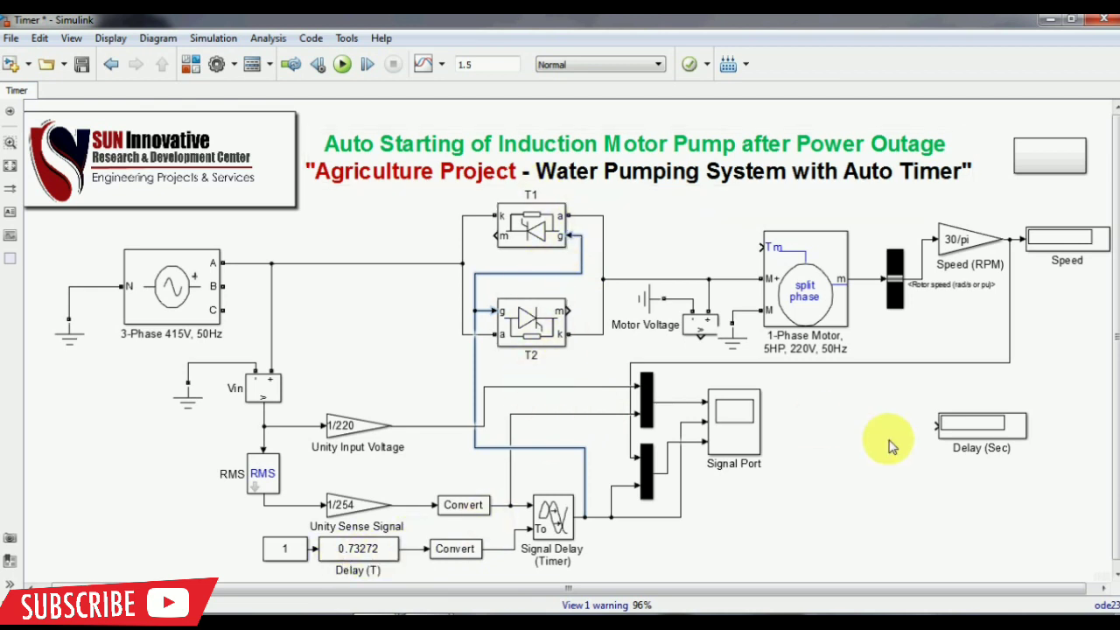
Move the Delay (Sec) display to the empty area beside the RMS block and set its font size to 72
click(986, 426)
drag(986, 426, 136, 455)
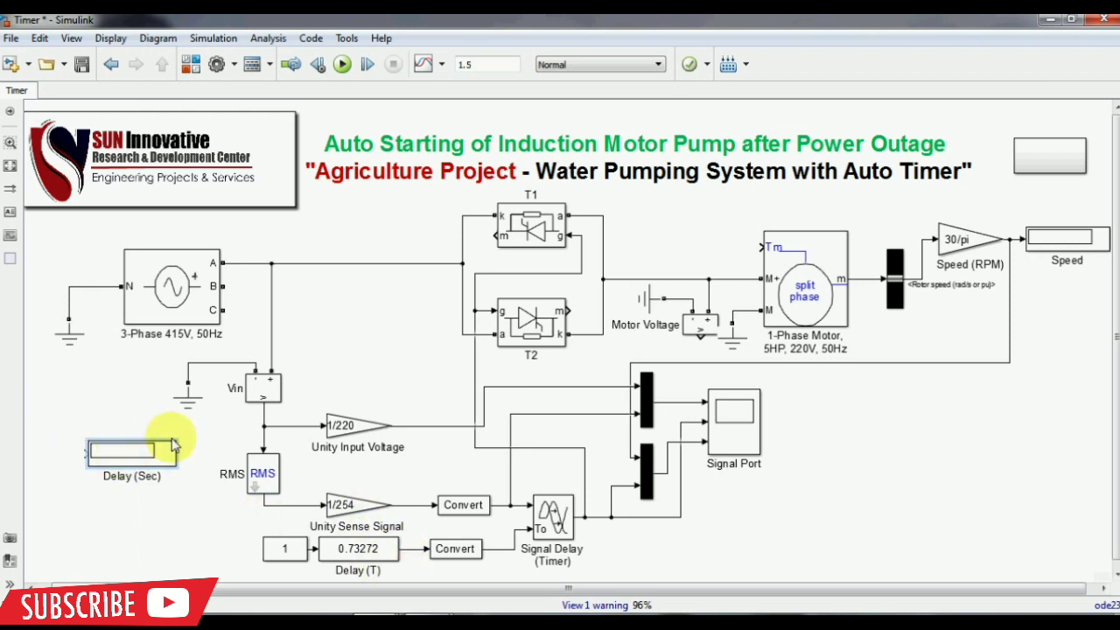
right_click(150, 460)
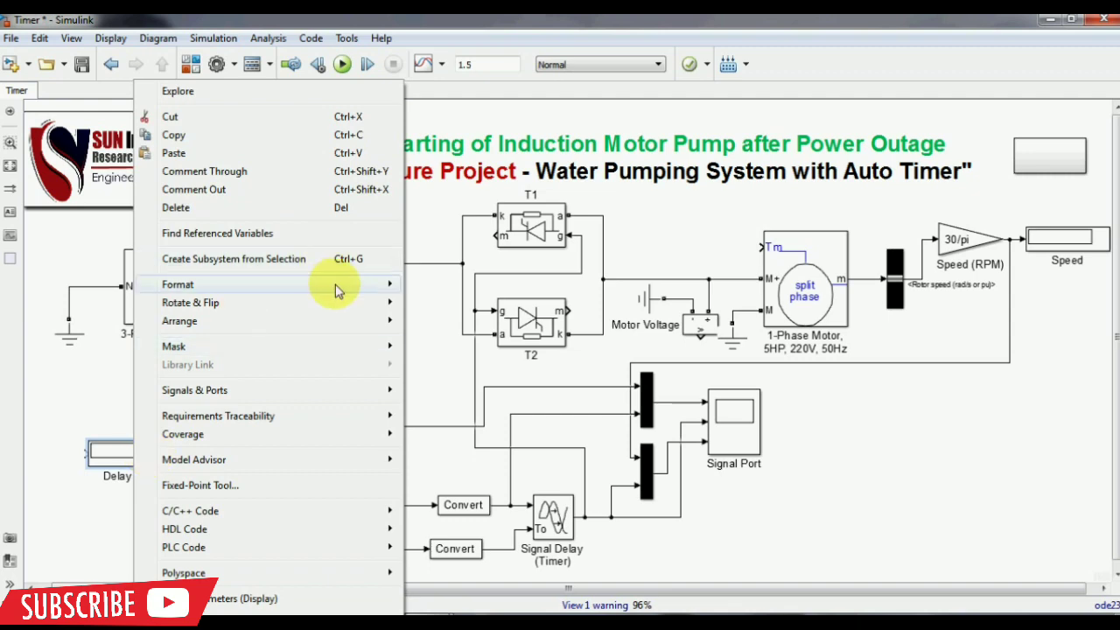
mouse_move(384, 284)
click(433, 288)
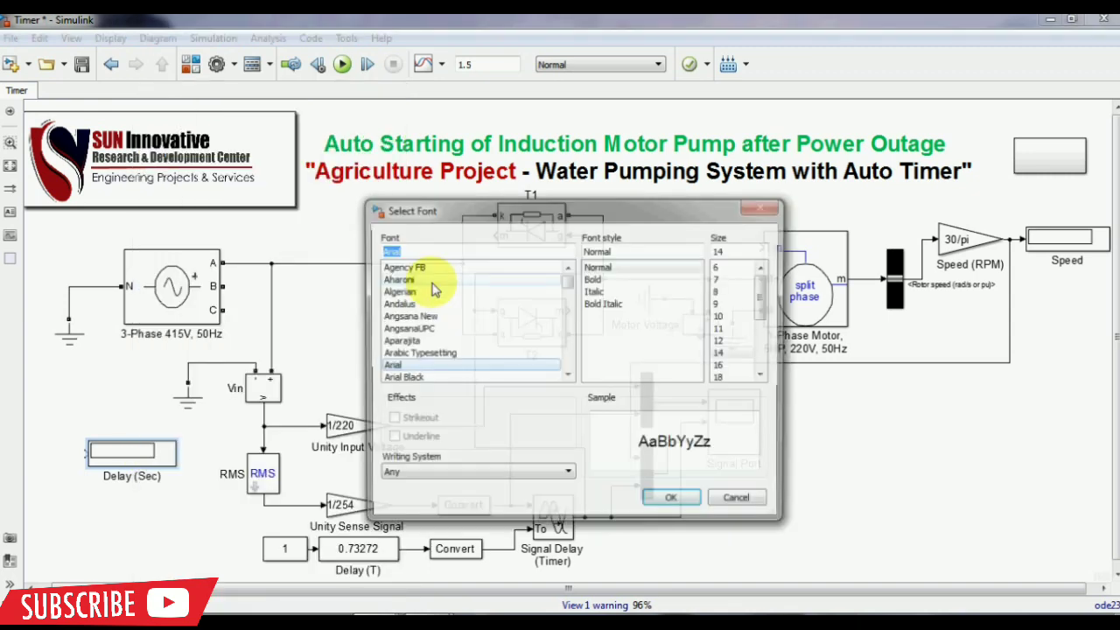
drag(770, 302, 762, 352)
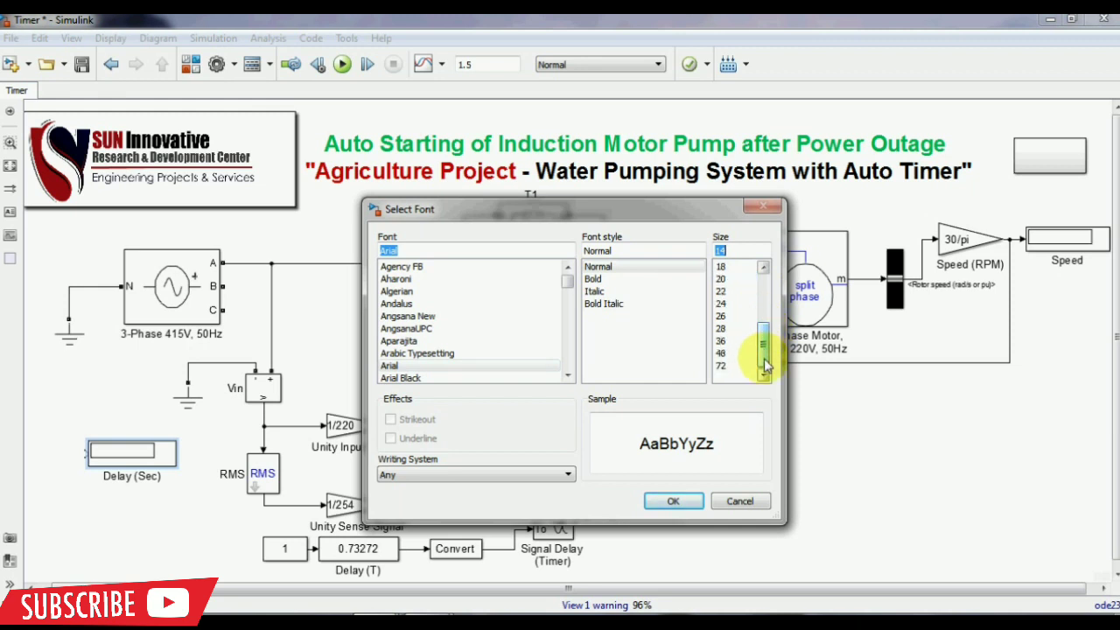
click(720, 366)
click(674, 502)
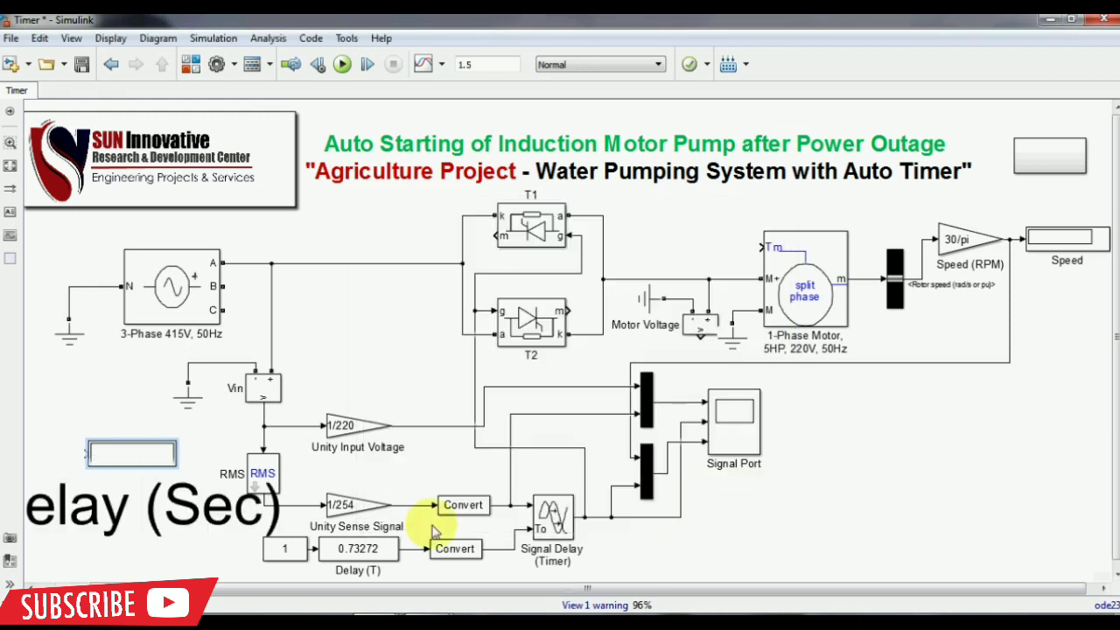
Enlarge the Delay (Sec) display, place it beside Signal Port, and connect its input to the Delay (T) output
mouse_move(179, 471)
mouse_down()
mouse_move(292, 520)
mouse_move(332, 499)
mouse_move(363, 534)
mouse_move(404, 523)
mouse_up()
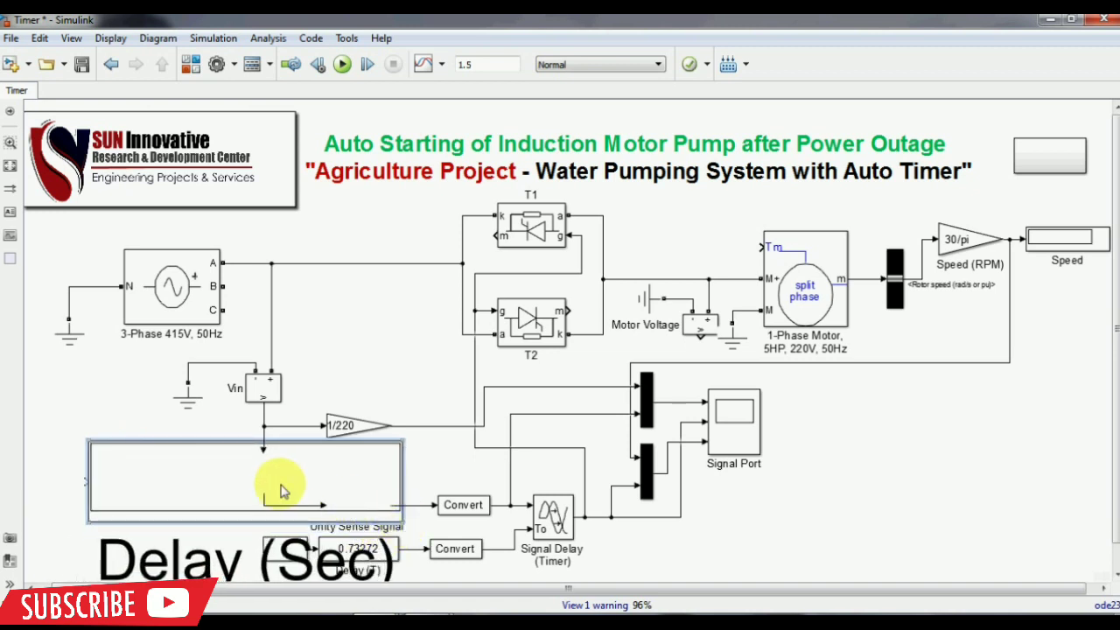
mouse_move(277, 491)
mouse_down()
mouse_move(1024, 475)
mouse_move(950, 437)
mouse_move(989, 450)
mouse_move(957, 442)
mouse_up()
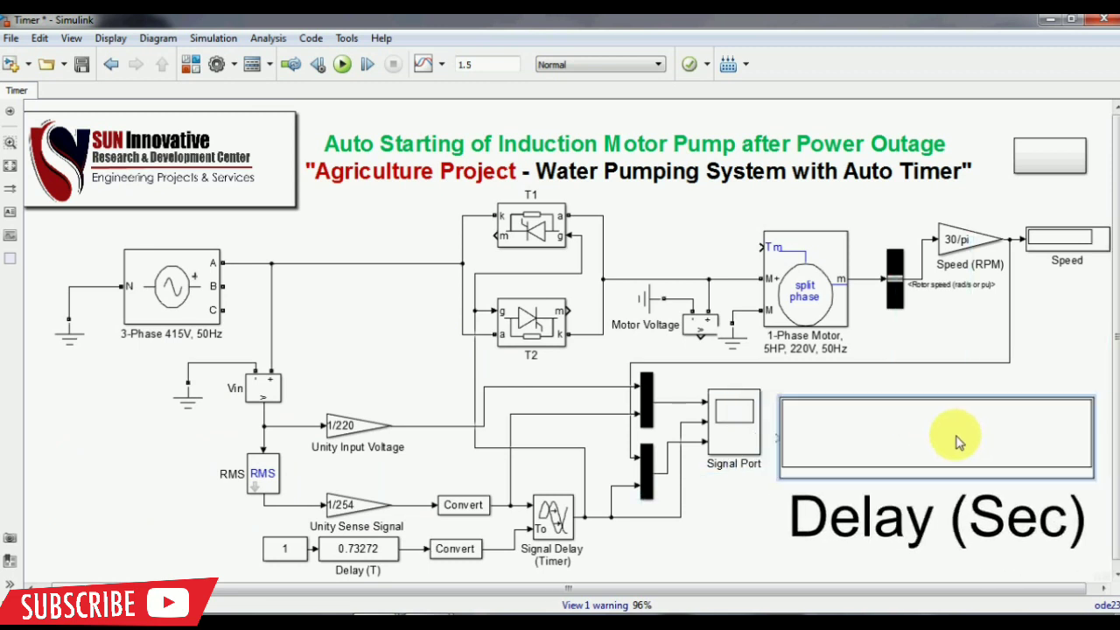
mouse_move(777, 446)
mouse_down()
mouse_move(622, 507)
mouse_move(418, 542)
mouse_up()
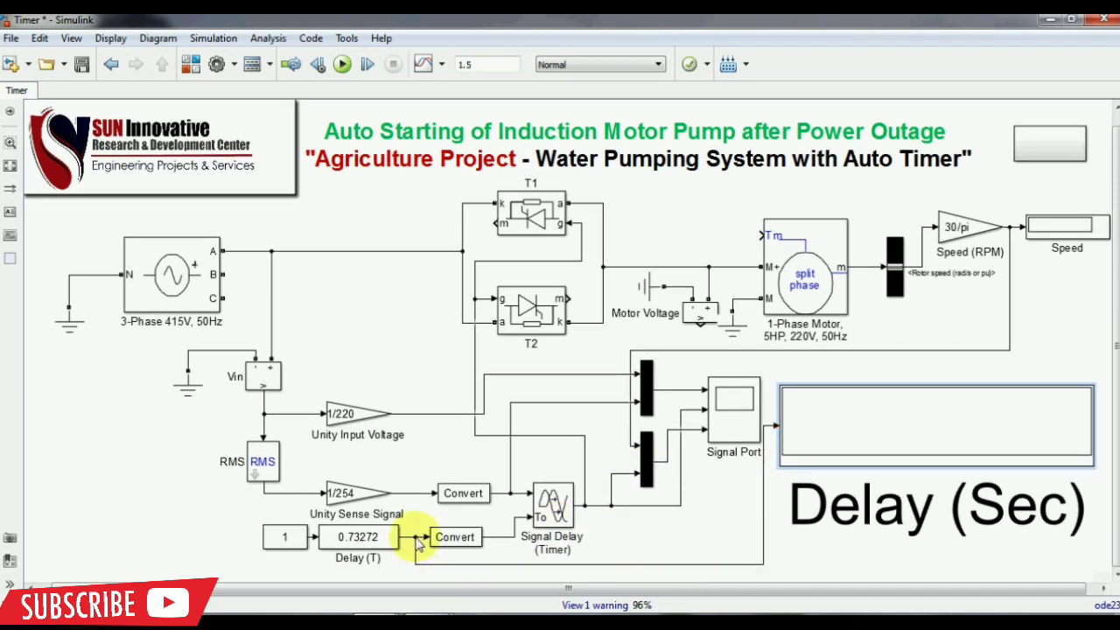
drag(764, 484, 773, 482)
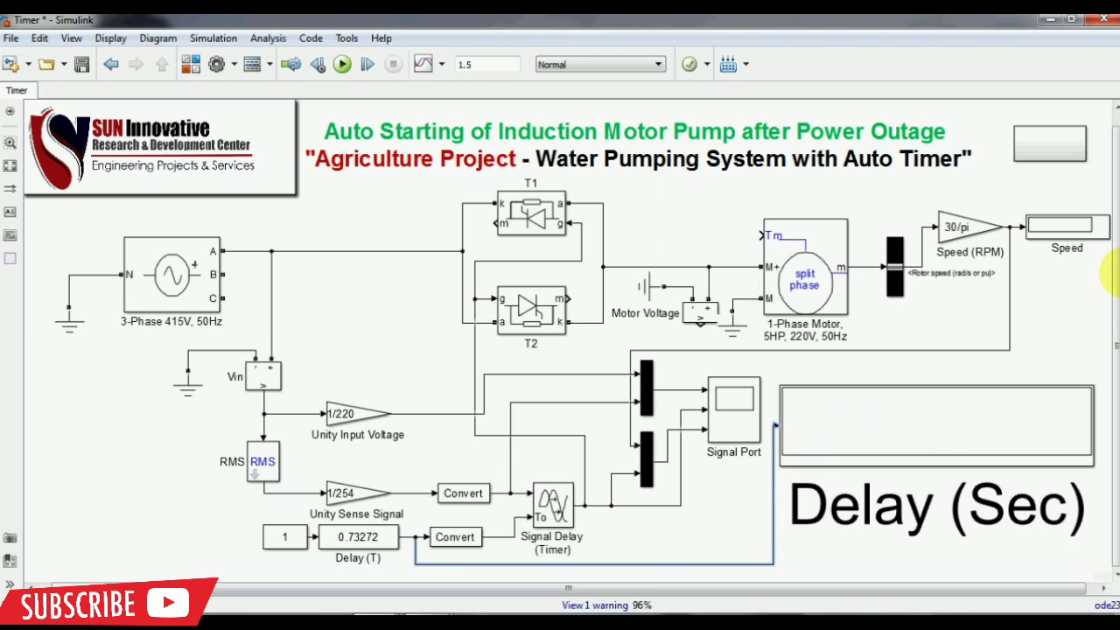
click(1107, 278)
scroll(1107, 278, right, 3)
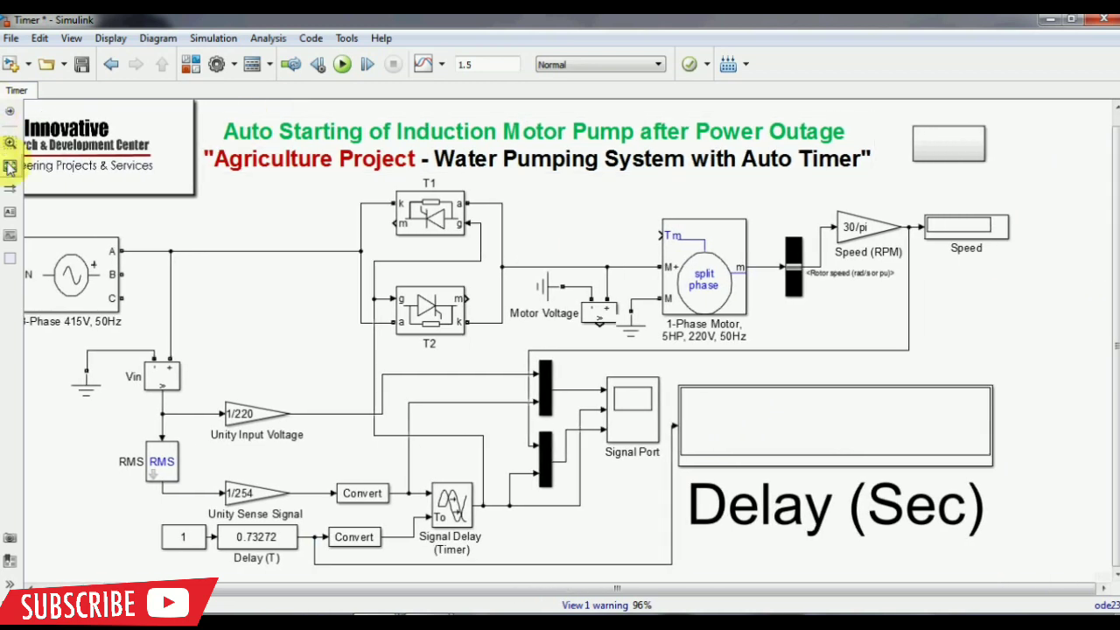
click(9, 167)
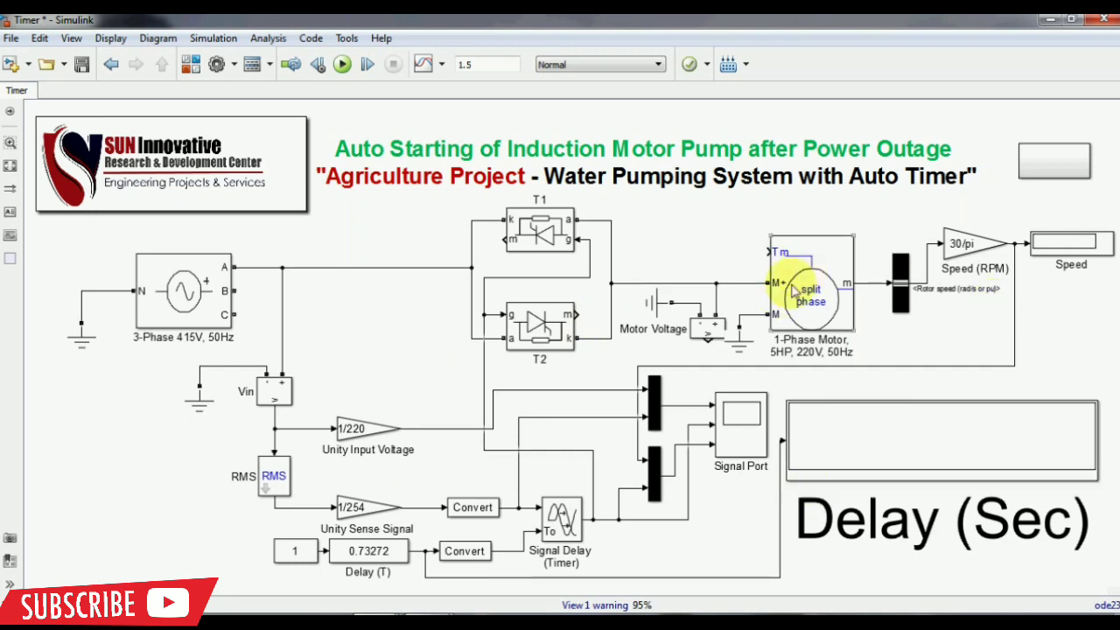
Examine the amplitude and time values in the 3-Phase 415V, 50Hz source's block parameters
double_click(185, 296)
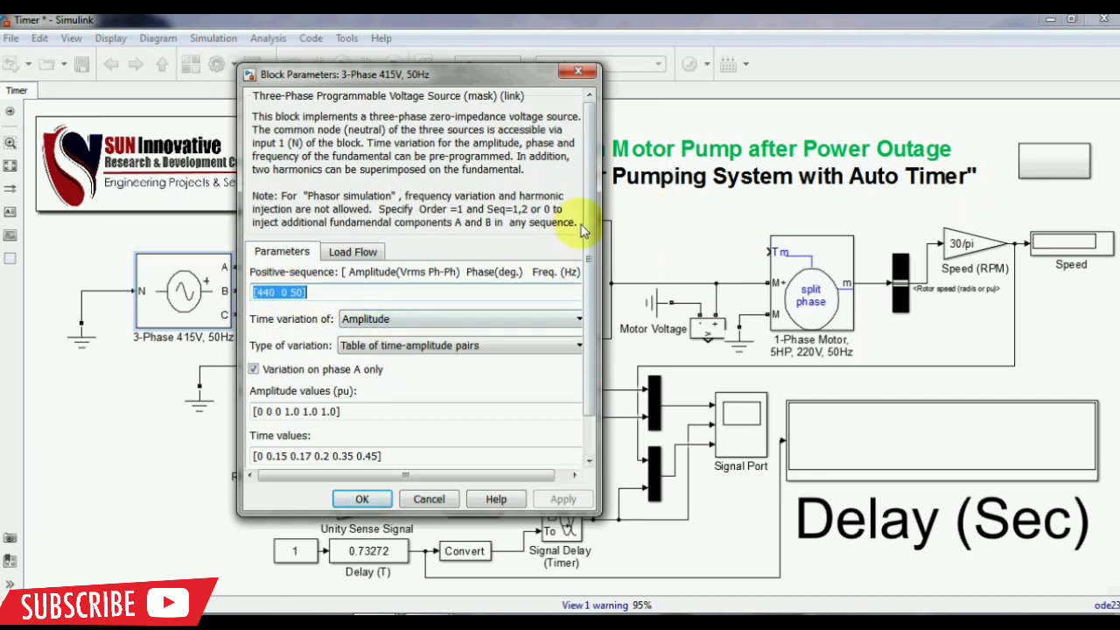
drag(588, 228, 592, 340)
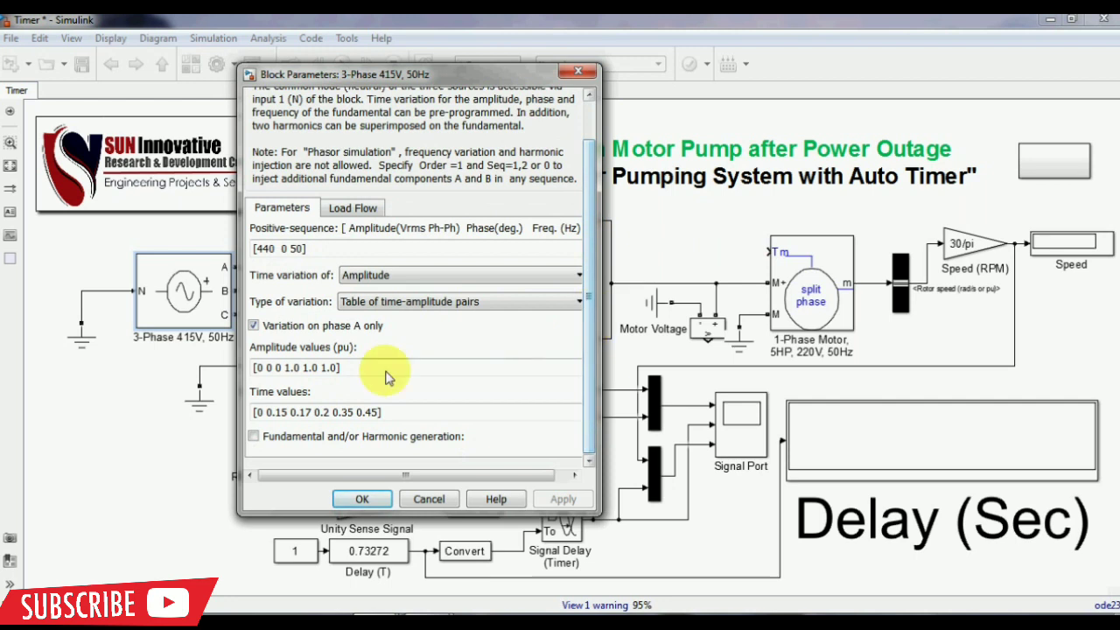
triple_click(402, 415)
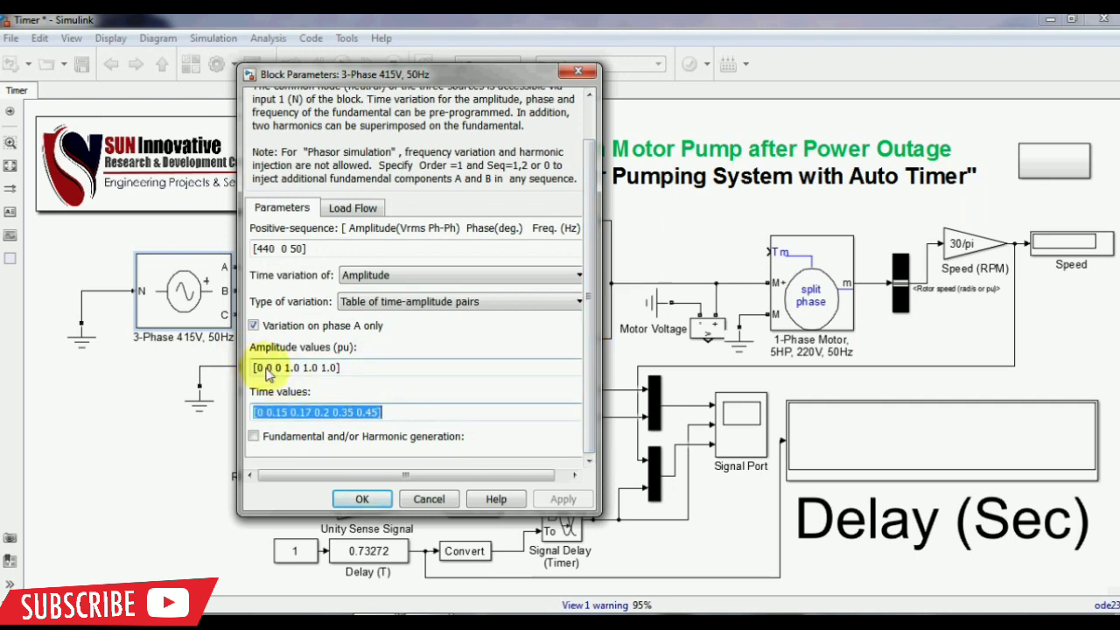
triple_click(284, 374)
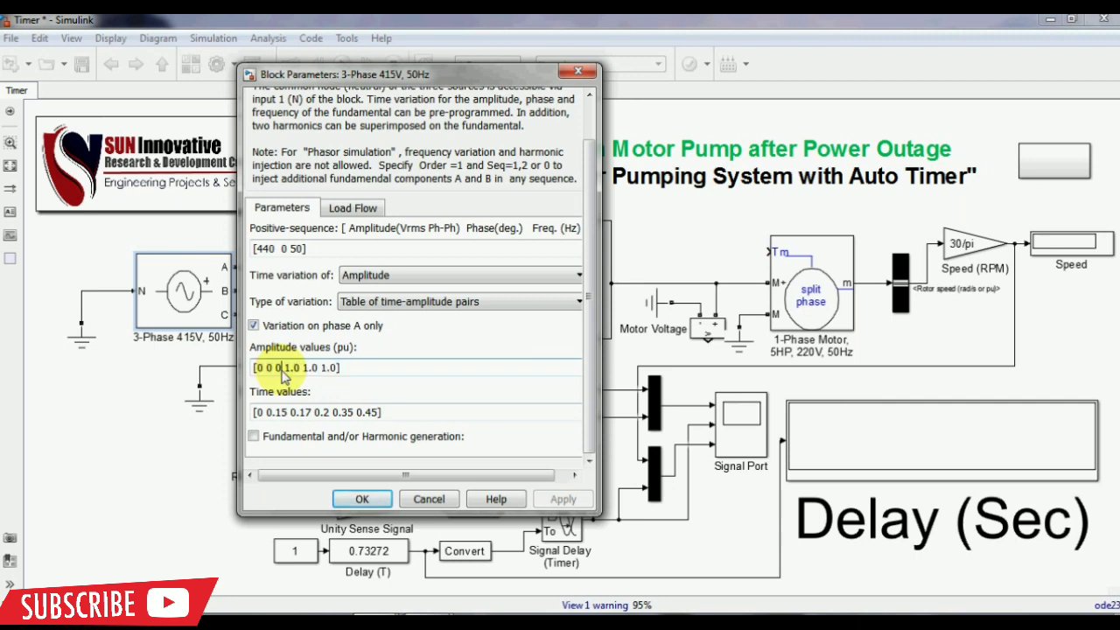
drag(284, 374, 253, 370)
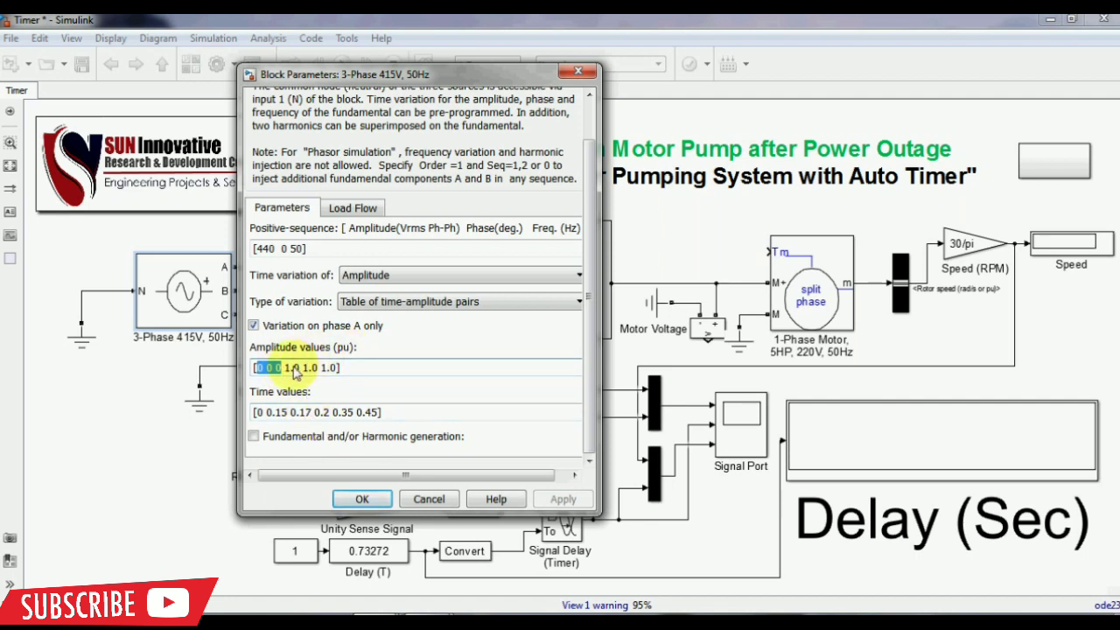
drag(285, 369, 342, 369)
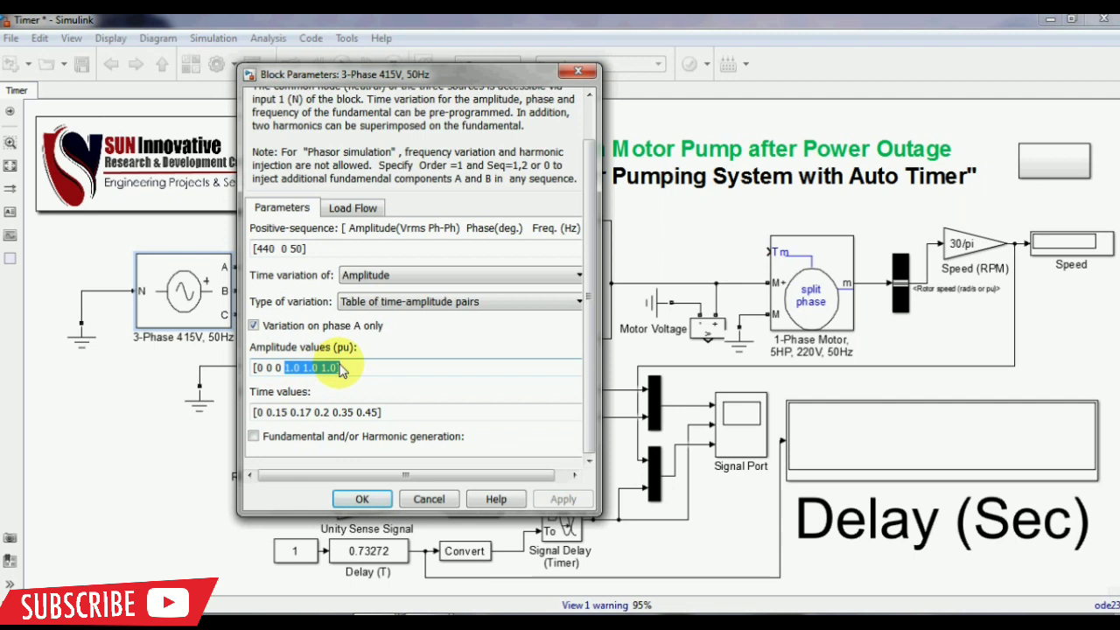
mouse_move(254, 412)
mouse_down()
mouse_move(375, 411)
mouse_move(289, 424)
mouse_move(254, 415)
mouse_up()
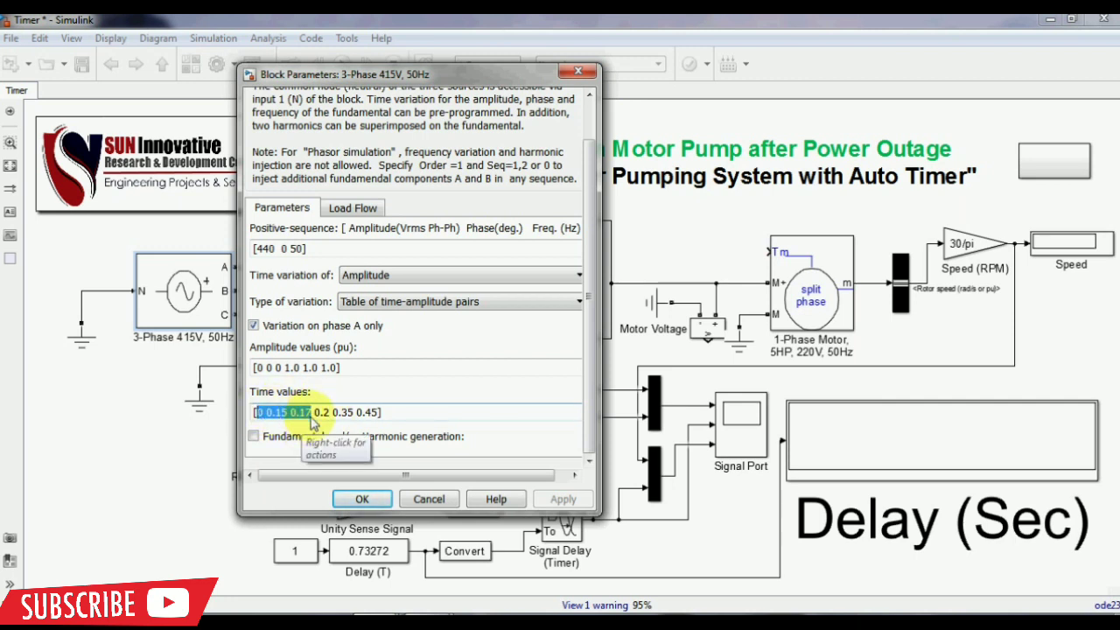
click(362, 498)
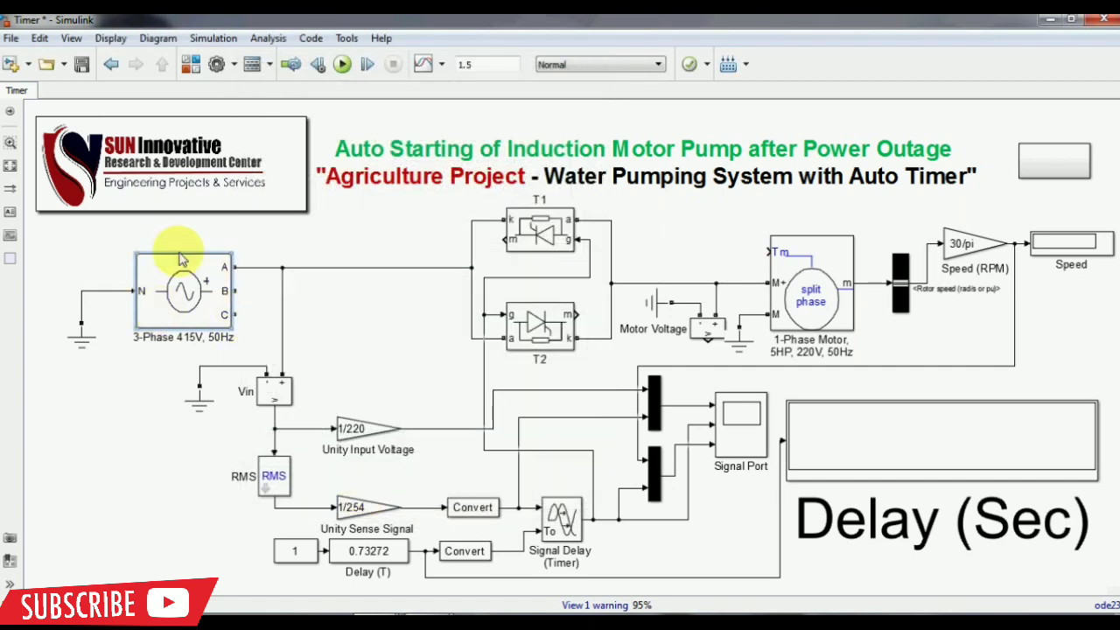
double_click(195, 297)
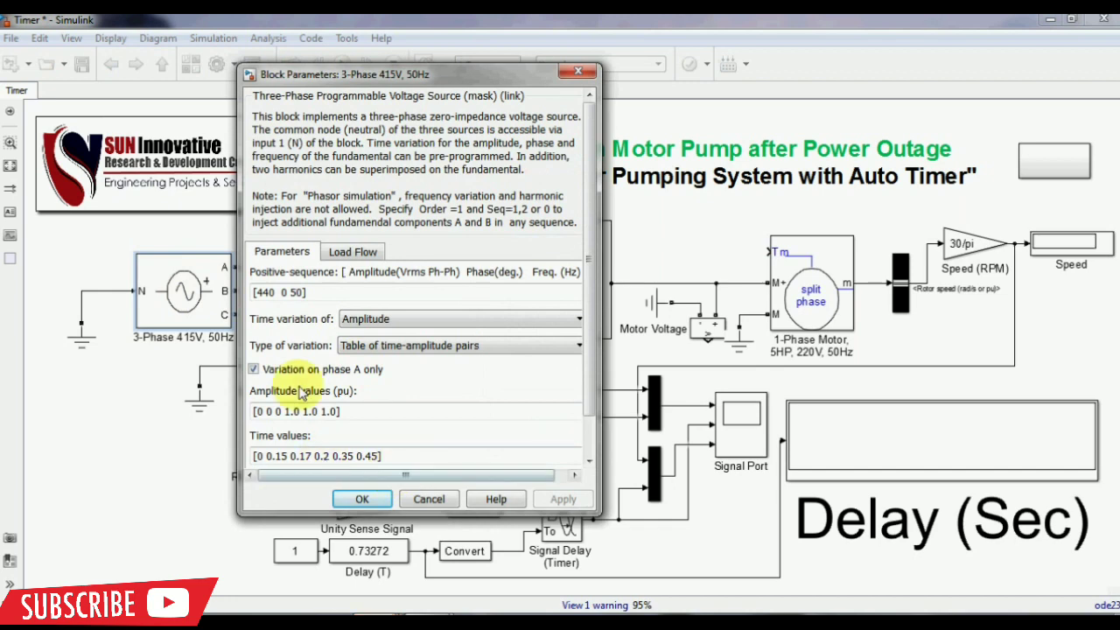
click(363, 499)
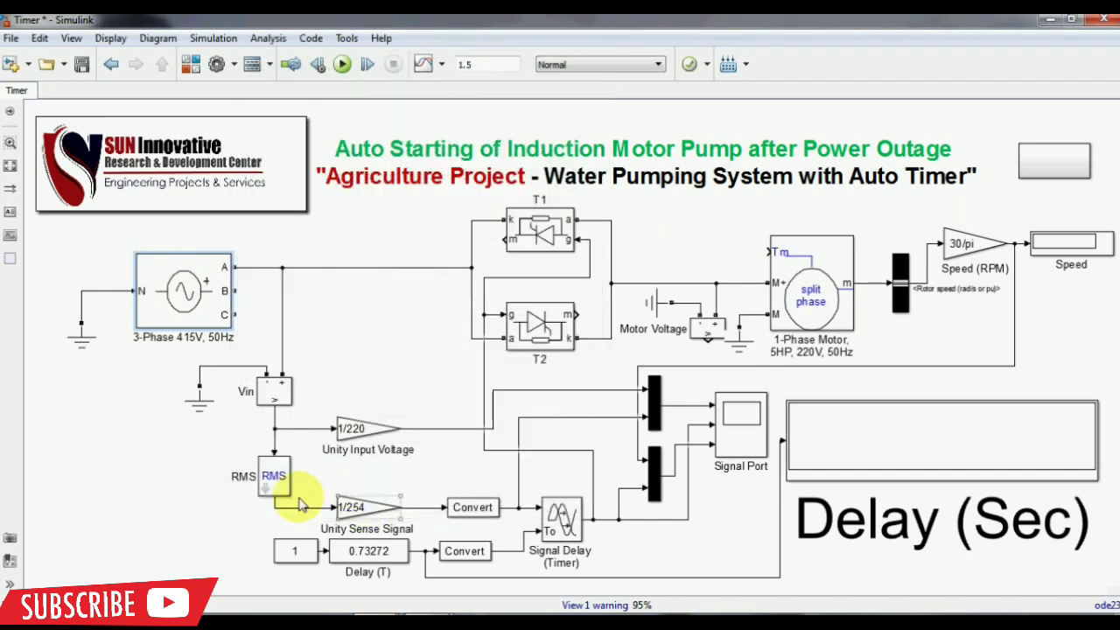
Examine the 1-Phase Motor's electrical and mechanical parameters, from nominal power and winding values to the disconnection speed
double_click(822, 282)
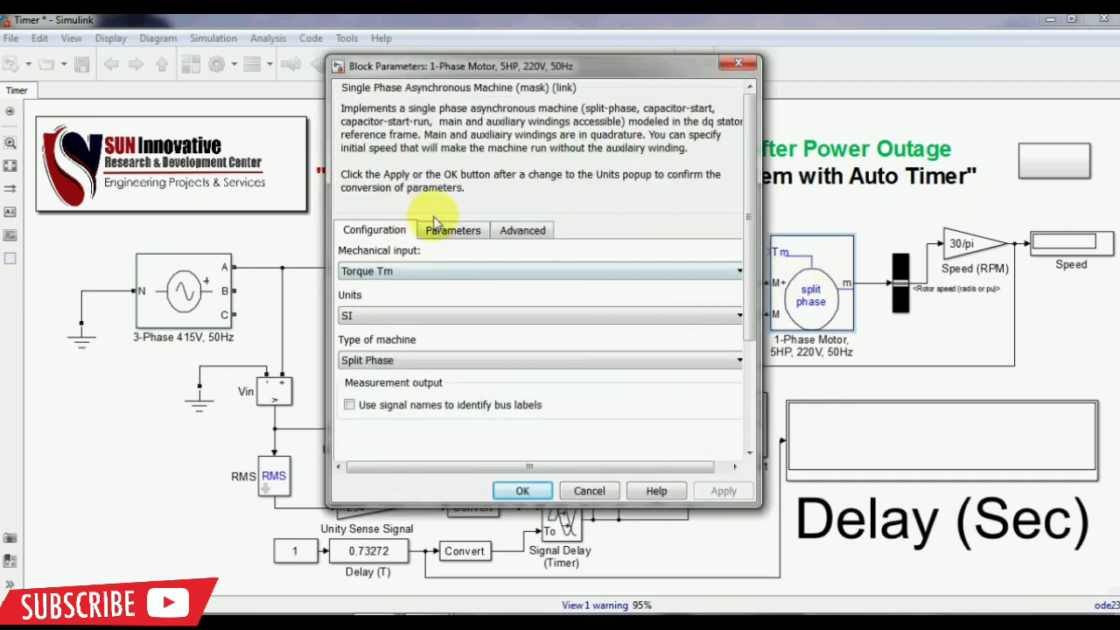
click(445, 230)
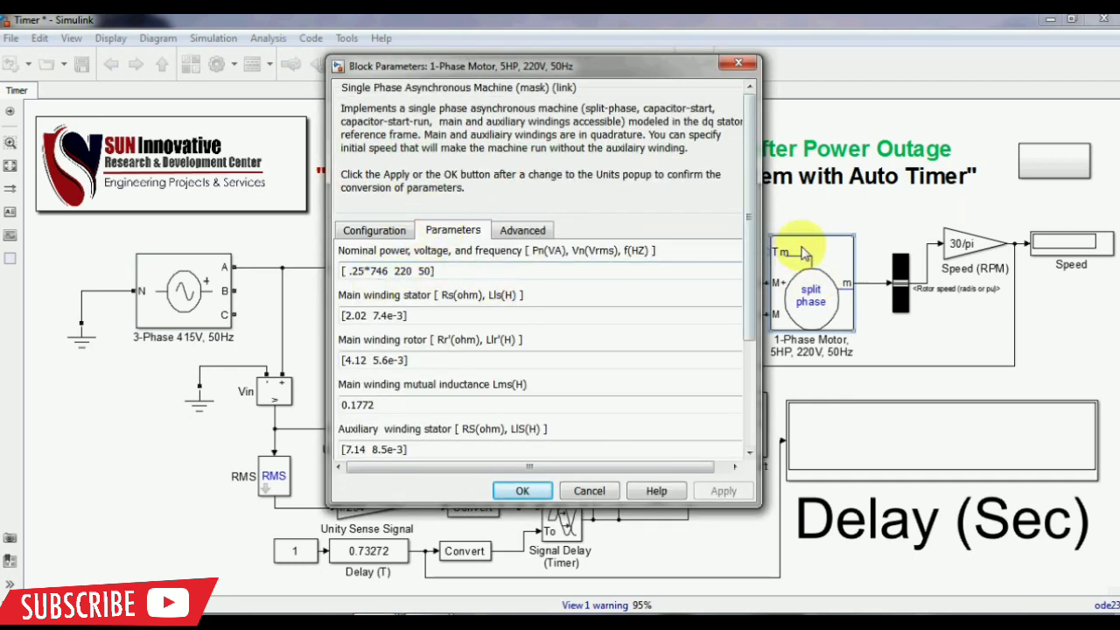
drag(752, 273, 739, 425)
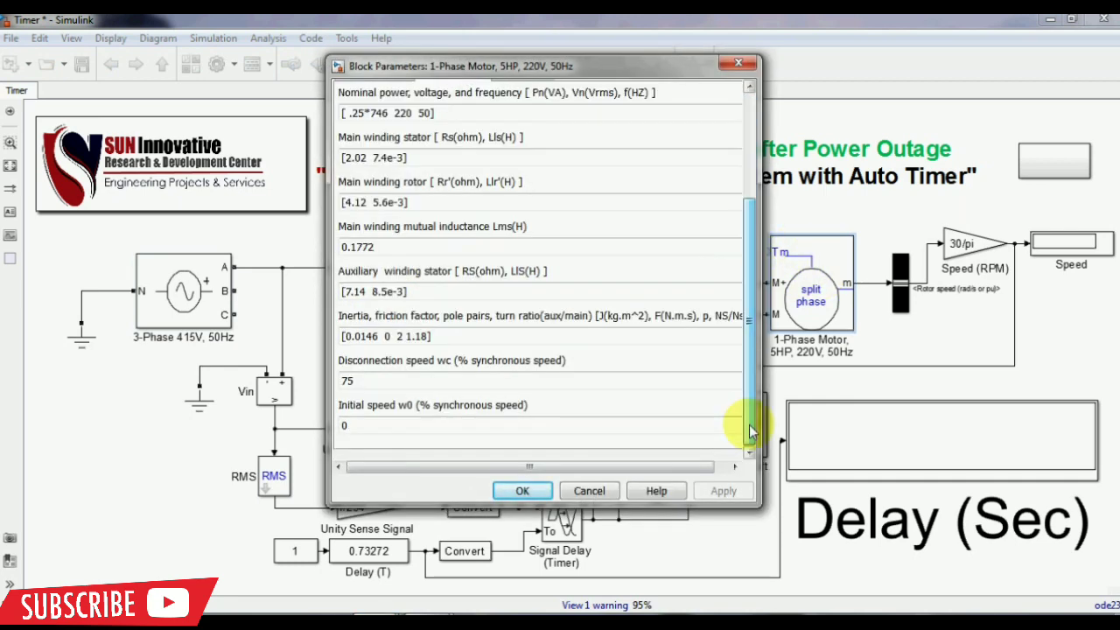
triple_click(512, 114)
triple_click(469, 160)
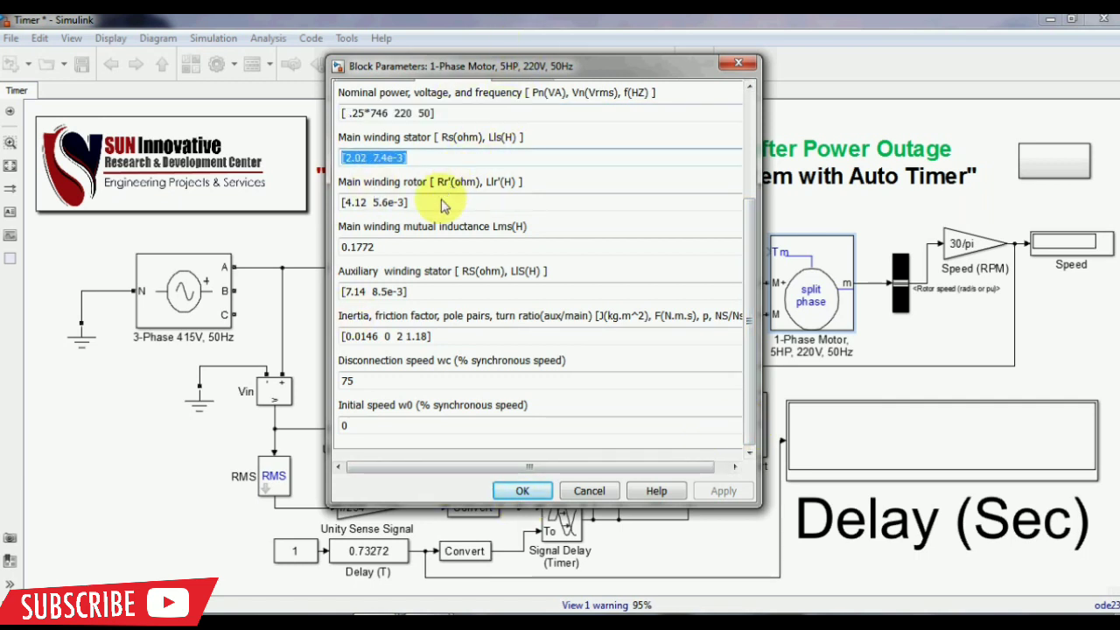
triple_click(430, 203)
triple_click(427, 250)
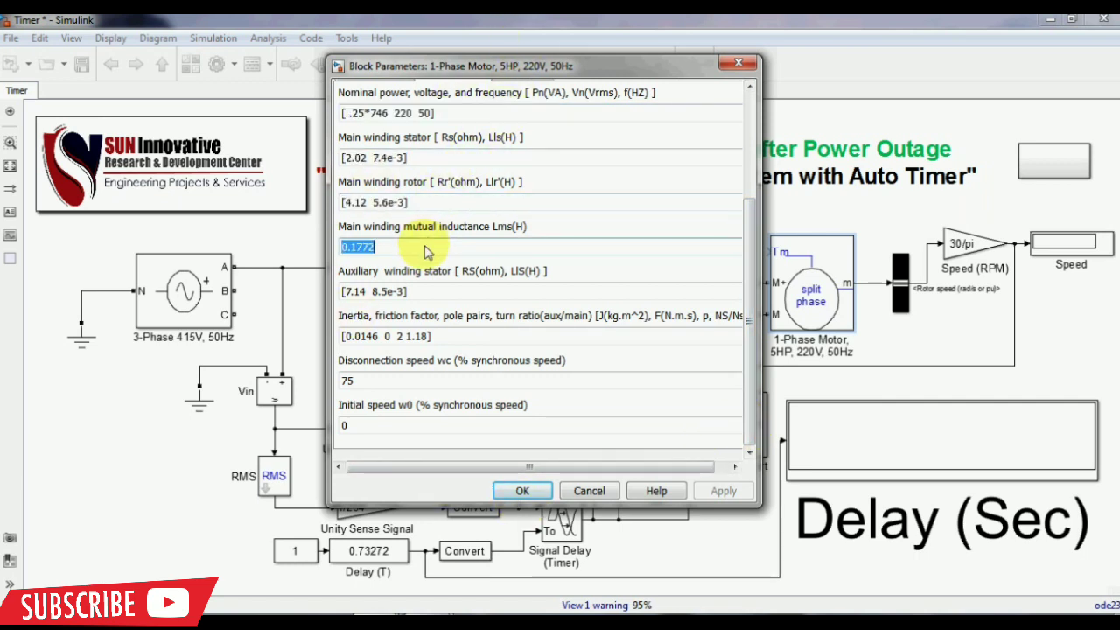
triple_click(429, 291)
key(Tab)
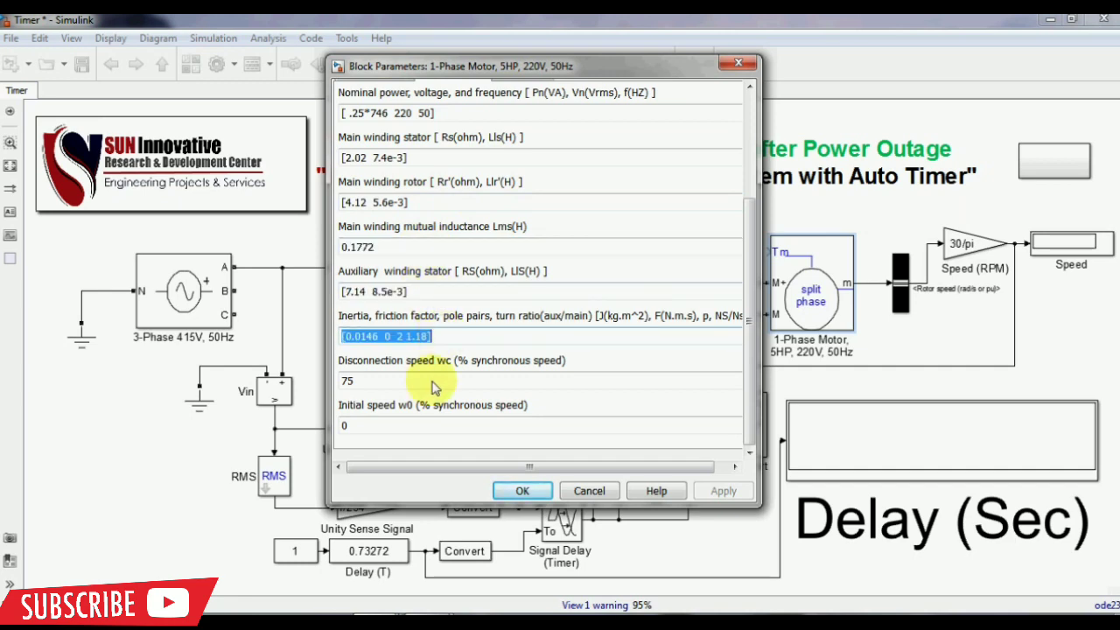
key(Tab)
click(518, 490)
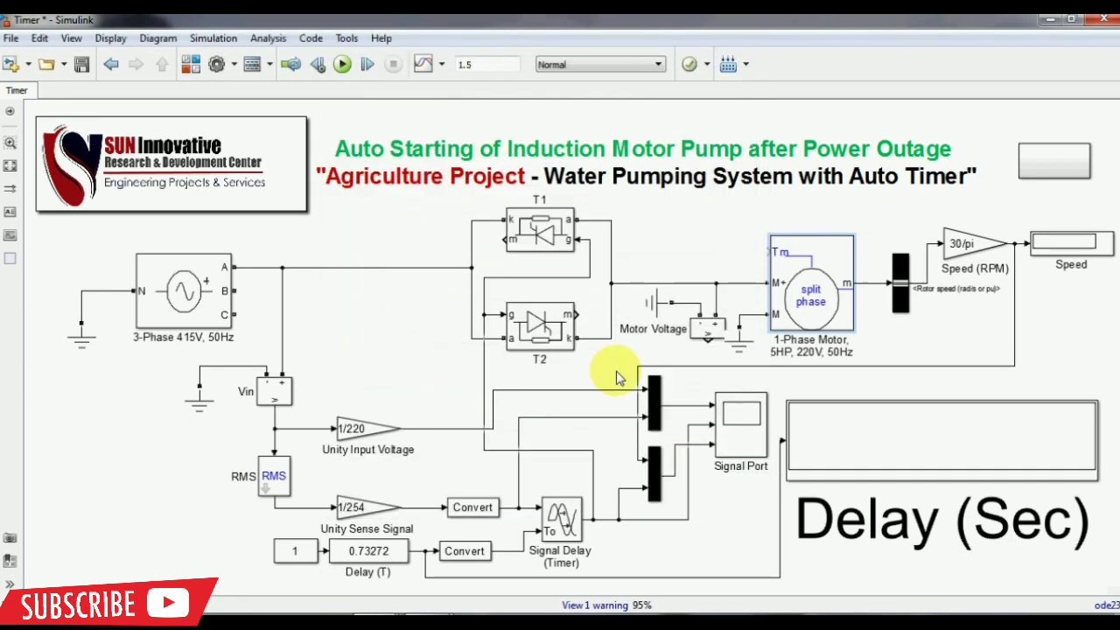
Review the delay type, maximum delay and buffer settings of the Signal Delay (Timer) block
double_click(564, 522)
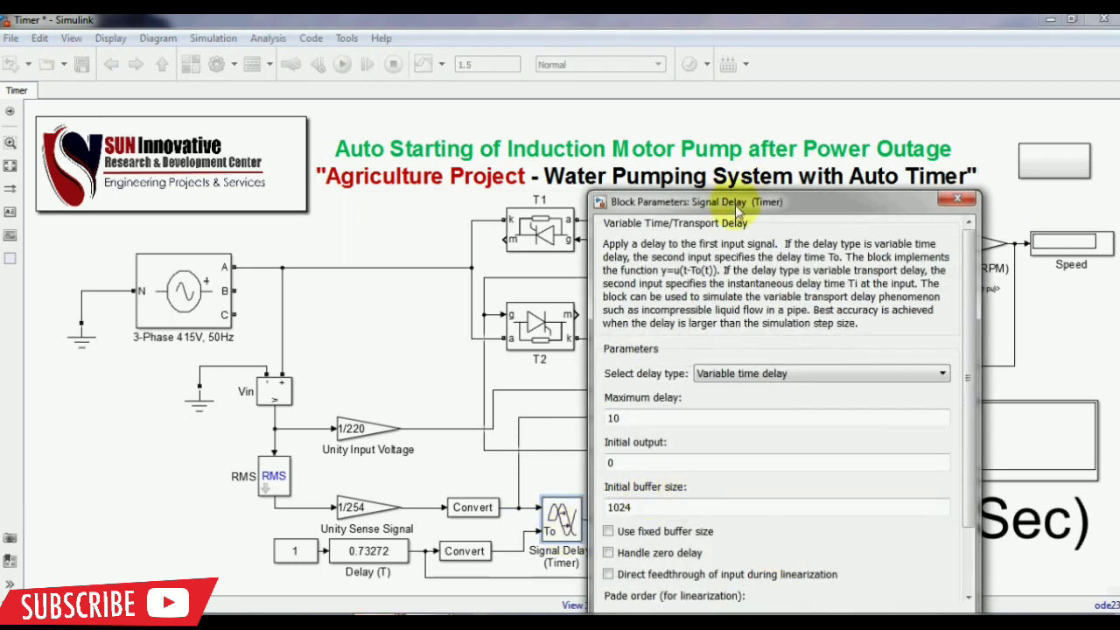
drag(737, 210, 669, 78)
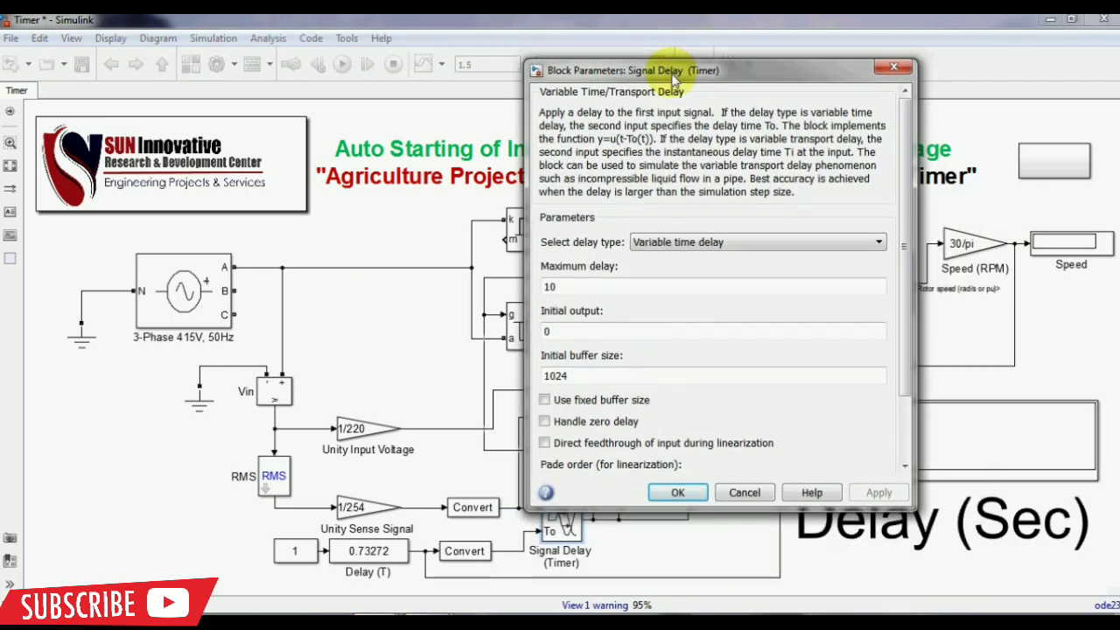
click(675, 491)
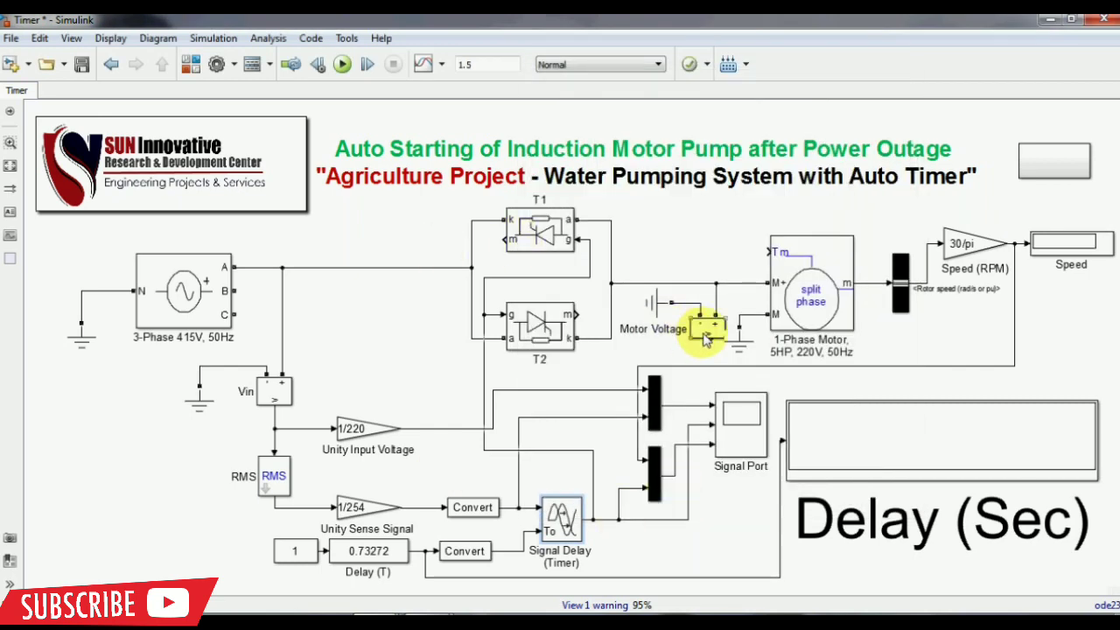
Shift the Motor Voltage measurement slightly and feed its output into the lower Mux's second input in place of the Signal Delay signal
drag(705, 340, 685, 345)
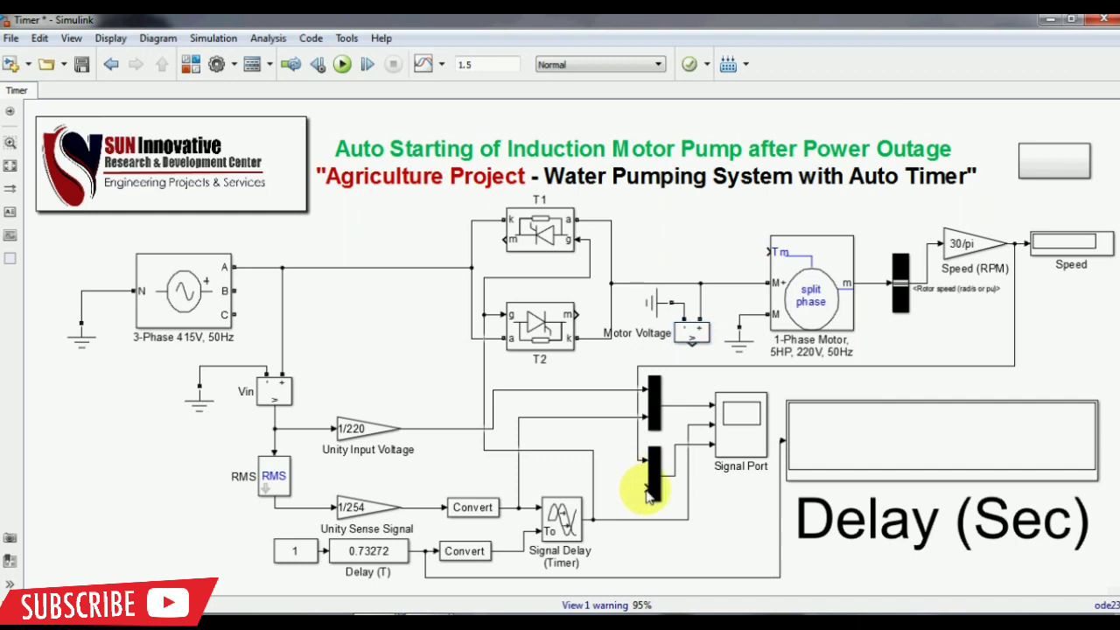
drag(647, 494, 695, 343)
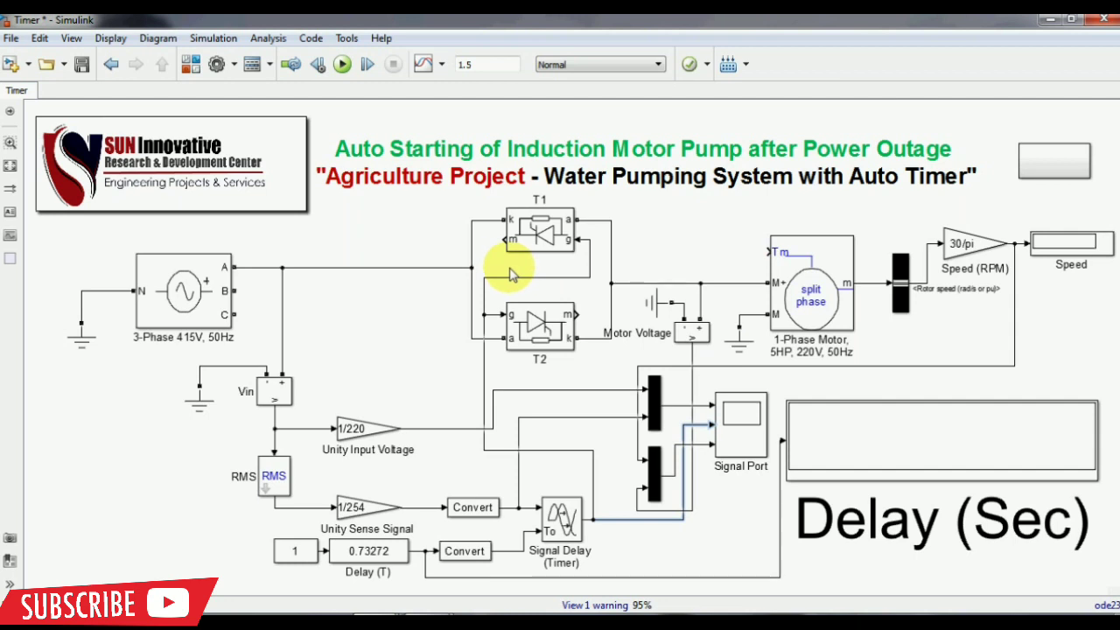
click(840, 274)
click(702, 312)
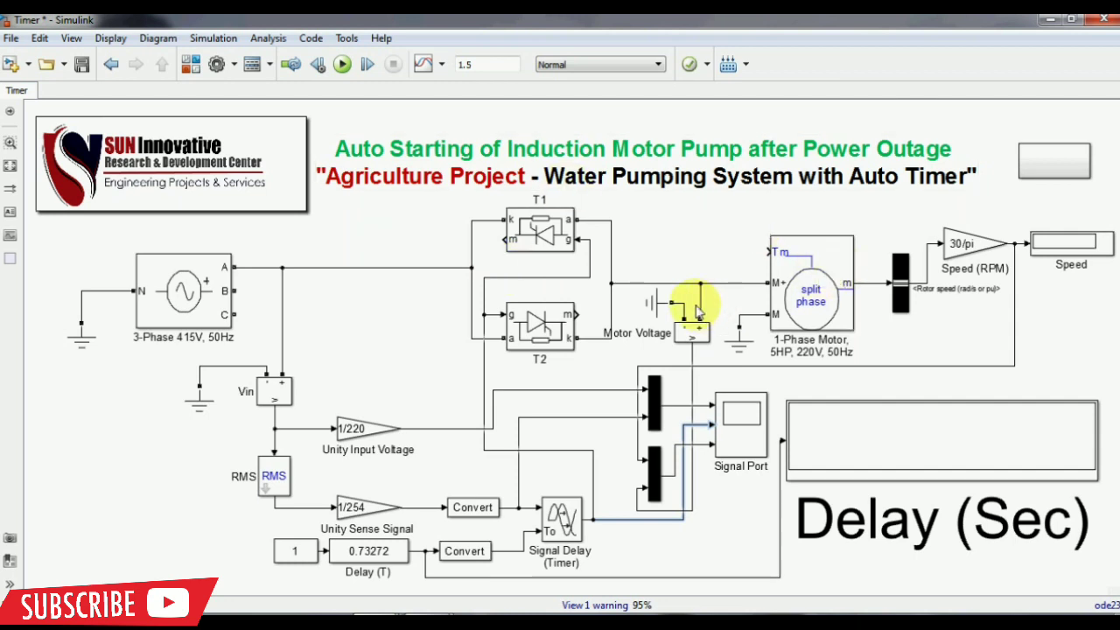
click(689, 332)
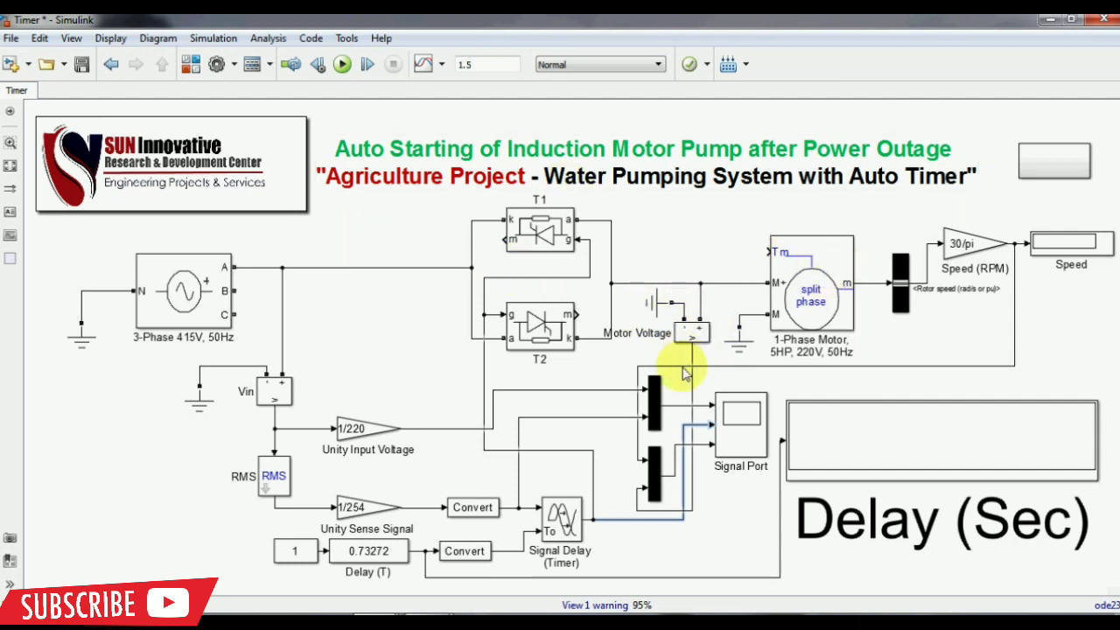
Run the simulation with a stop time of 1.5 and open the Signal Port scope's waveforms
click(199, 317)
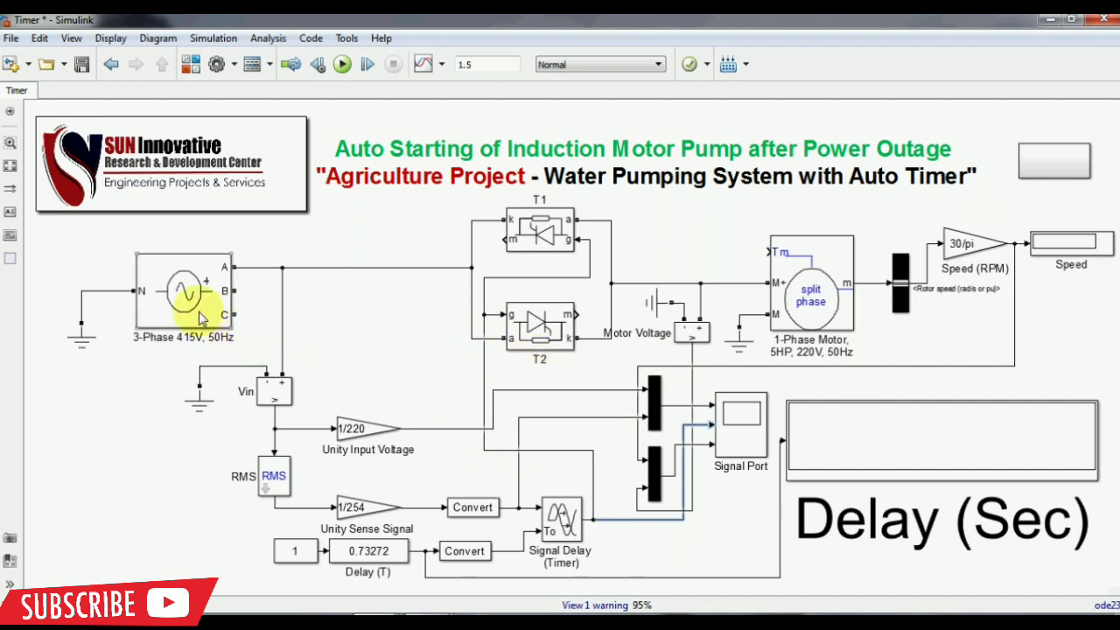
click(344, 68)
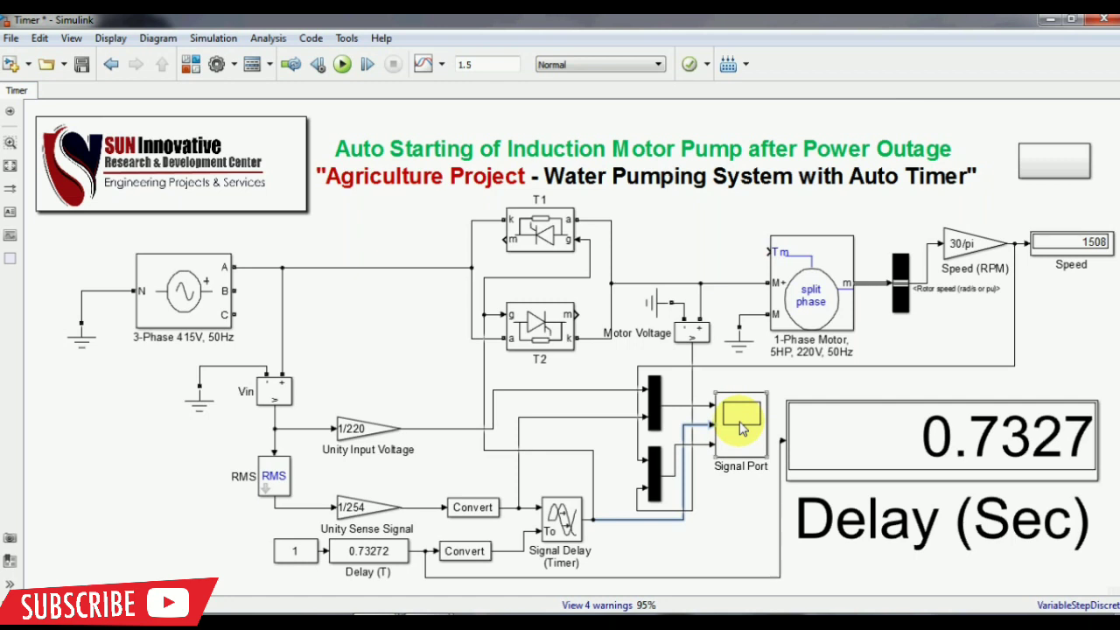
click(741, 427)
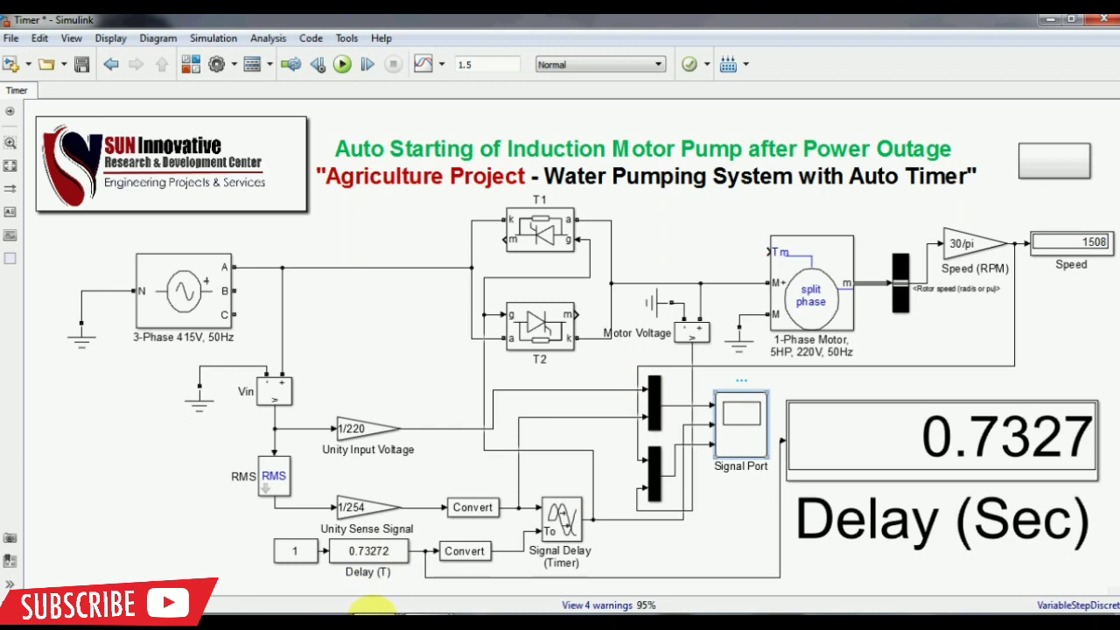
click(387, 537)
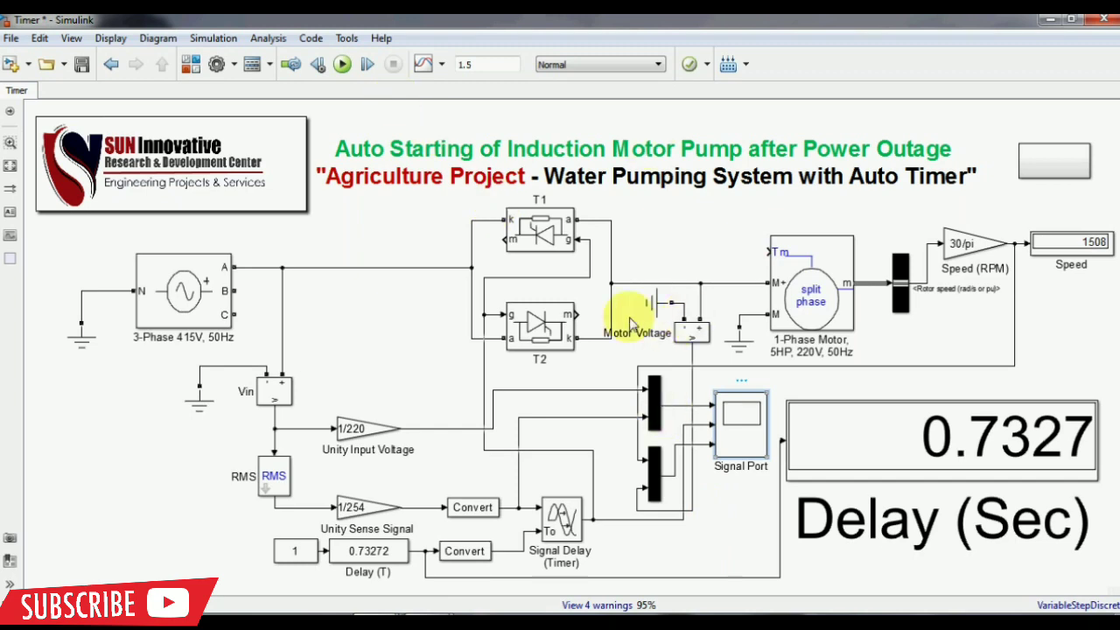
key(ctrl+t)
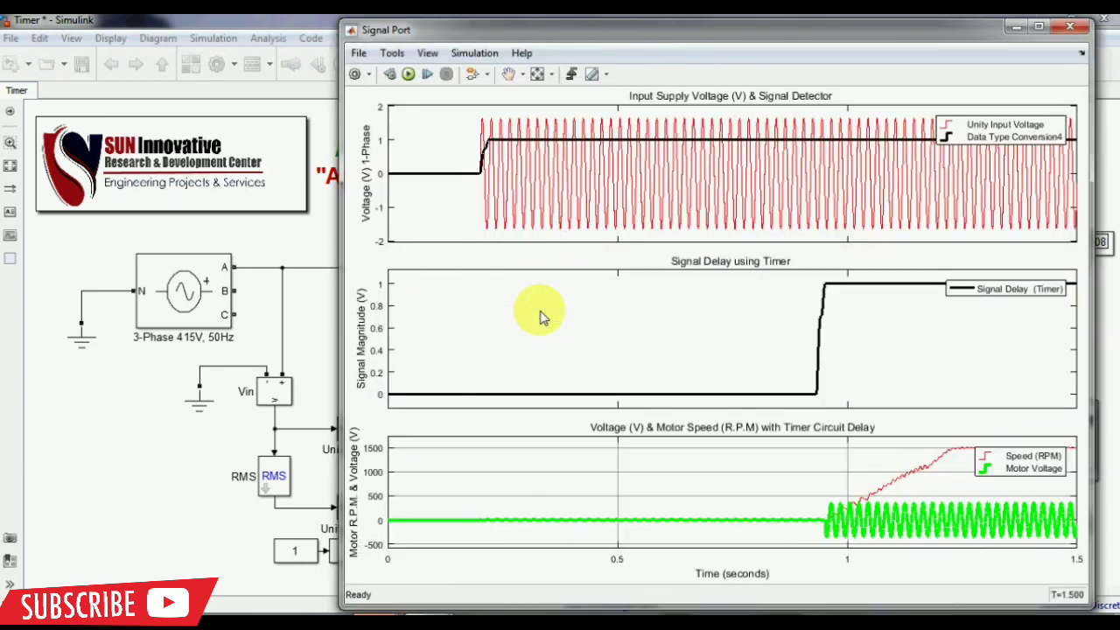
Widen the Signal Port scope window and place it so the model's Delay (Sec) display stays in view
drag(652, 44, 693, 39)
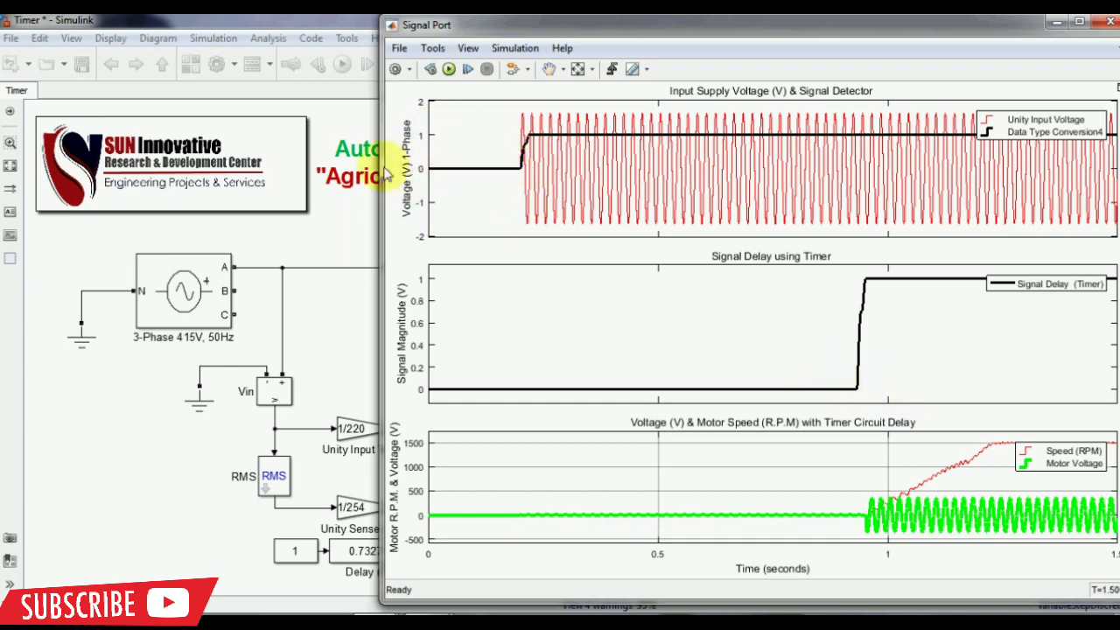
drag(381, 172, 241, 138)
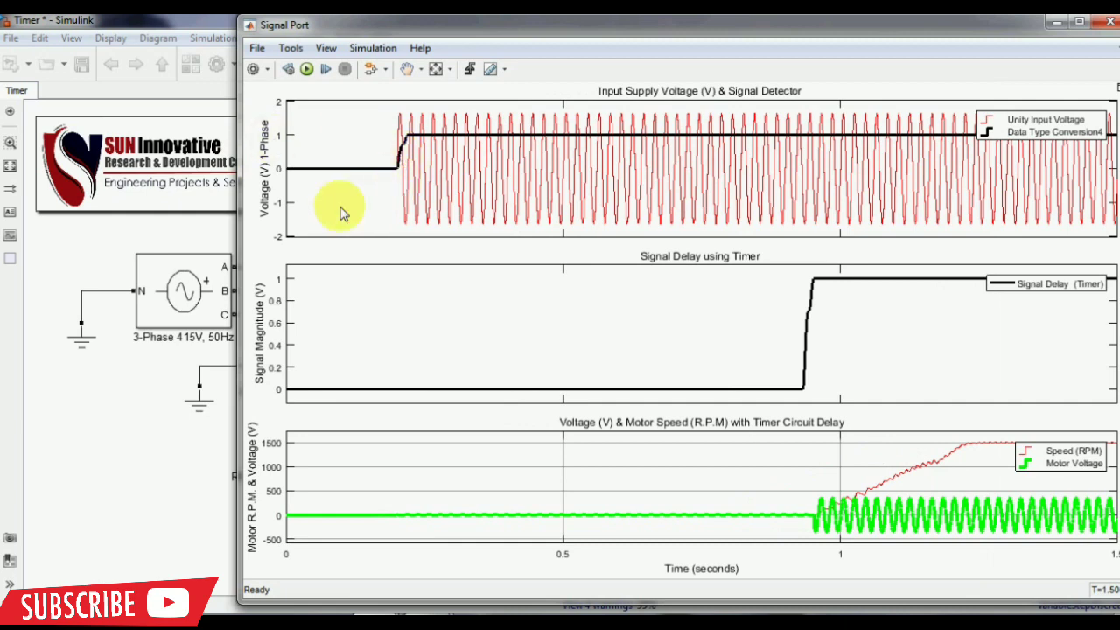
drag(495, 37, 273, 41)
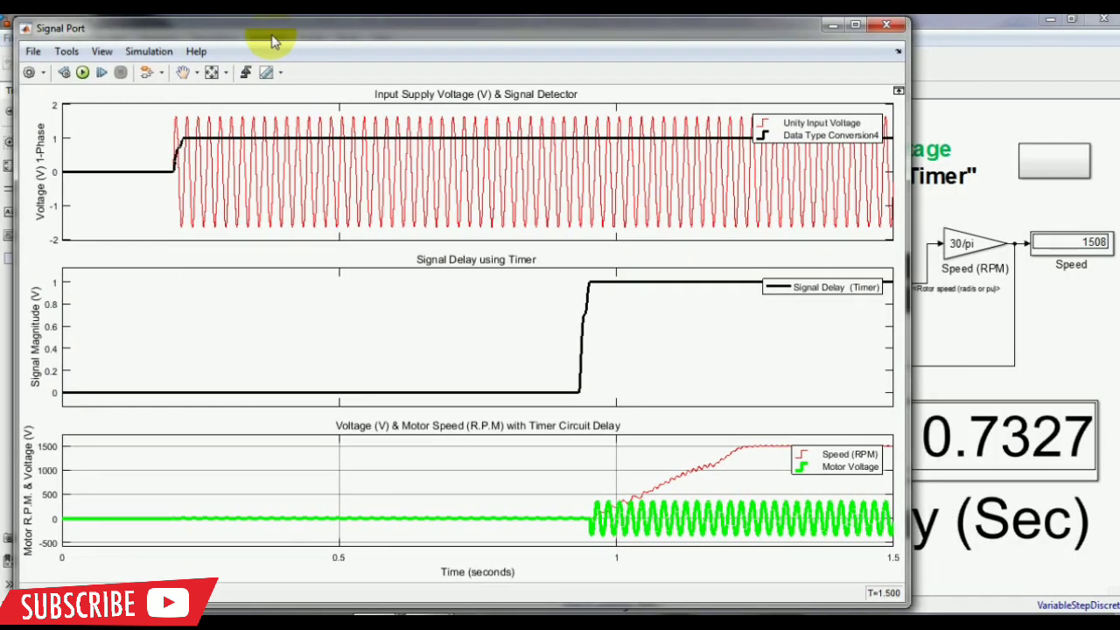
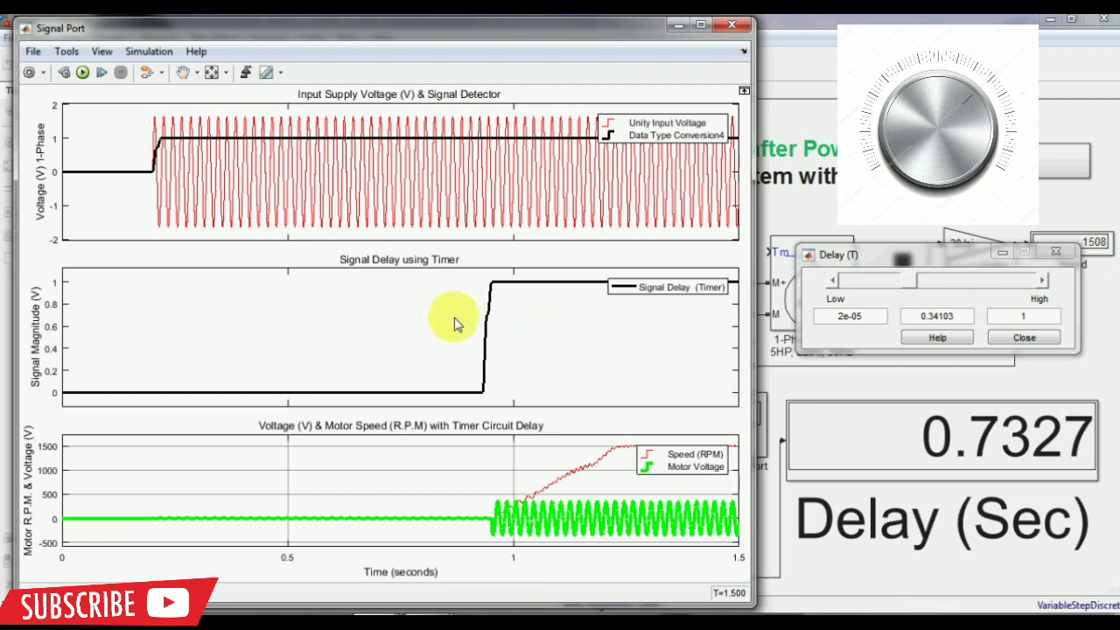
Simulate with the Delay (T) slider at 0.34103, and again with it lowered to 0.11983, to compare the motor's start
click(83, 72)
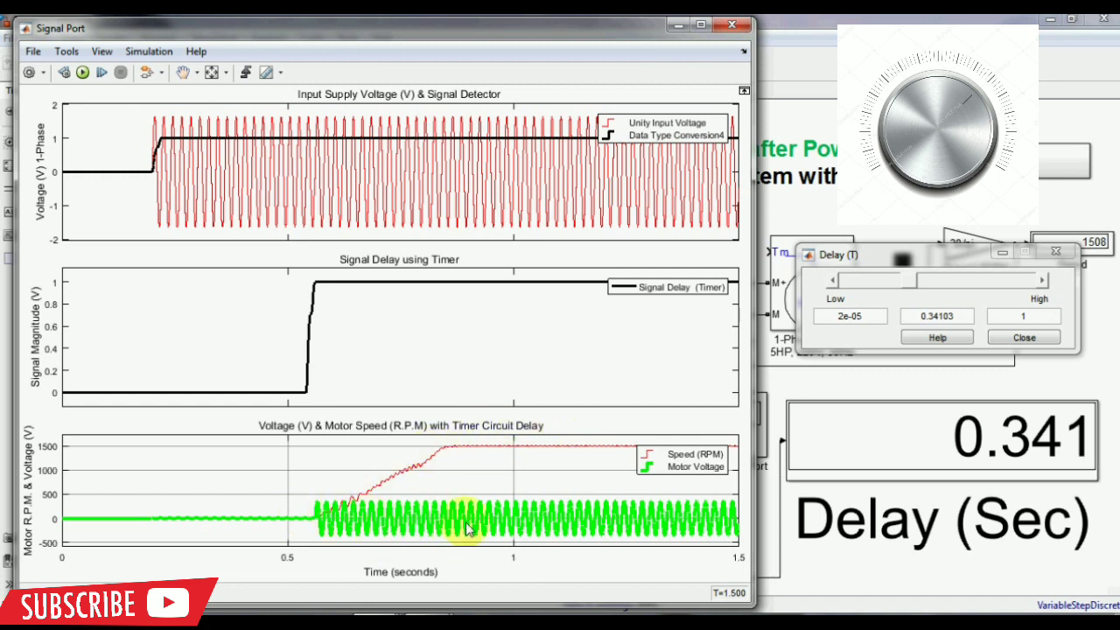
drag(913, 289, 884, 291)
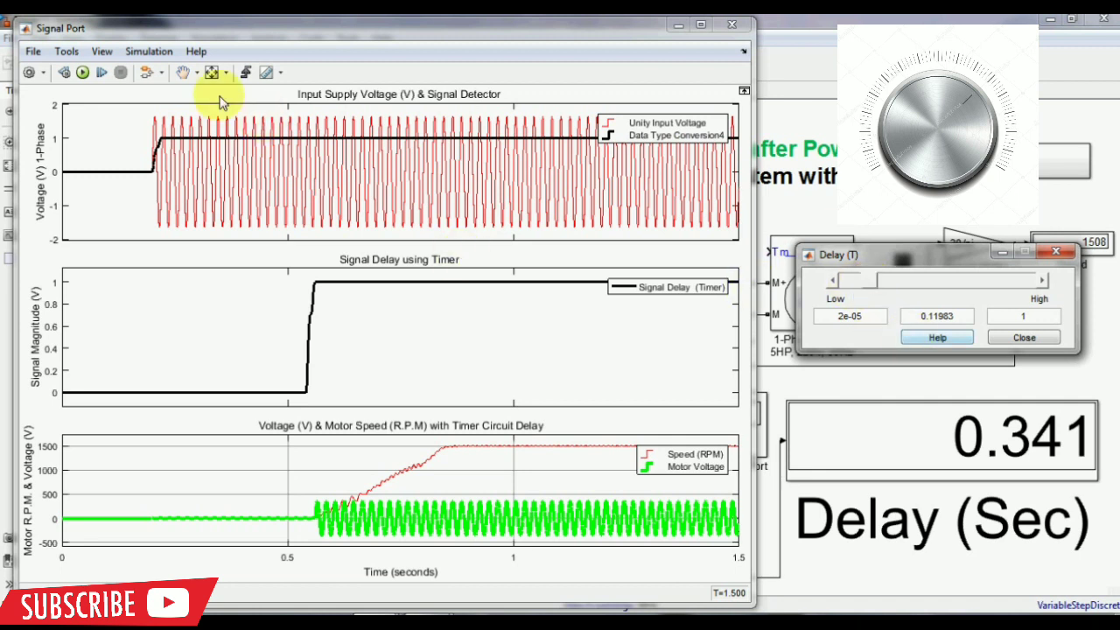
click(82, 73)
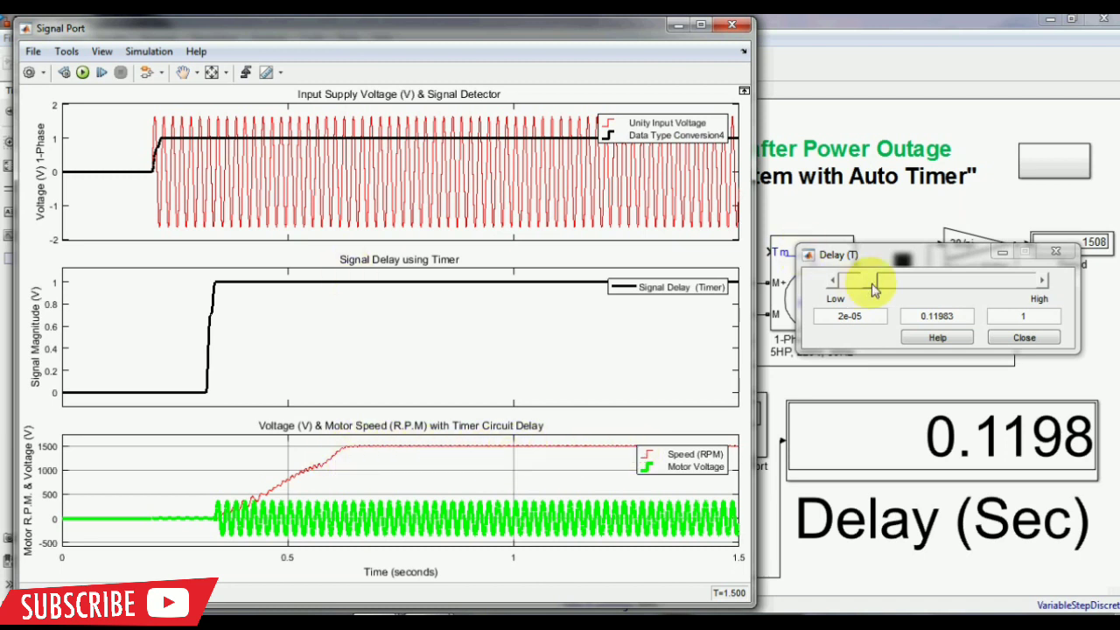
Raise the Delay (T) slider to 0.73733 and then 0.93549, rerunning the simulation for each delay
drag(875, 290, 970, 297)
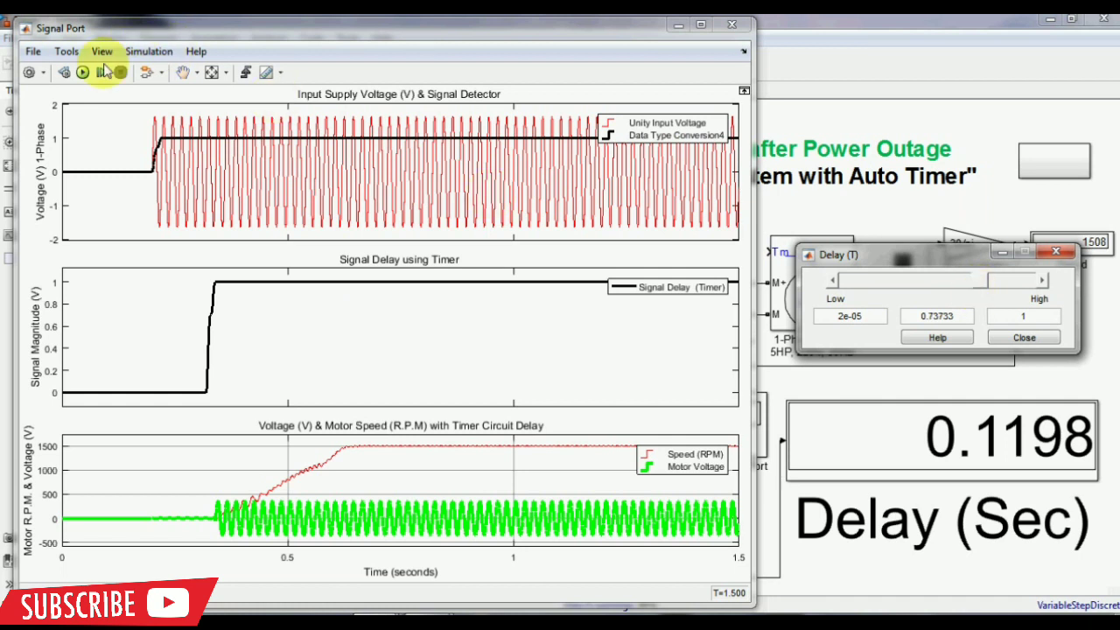
click(79, 77)
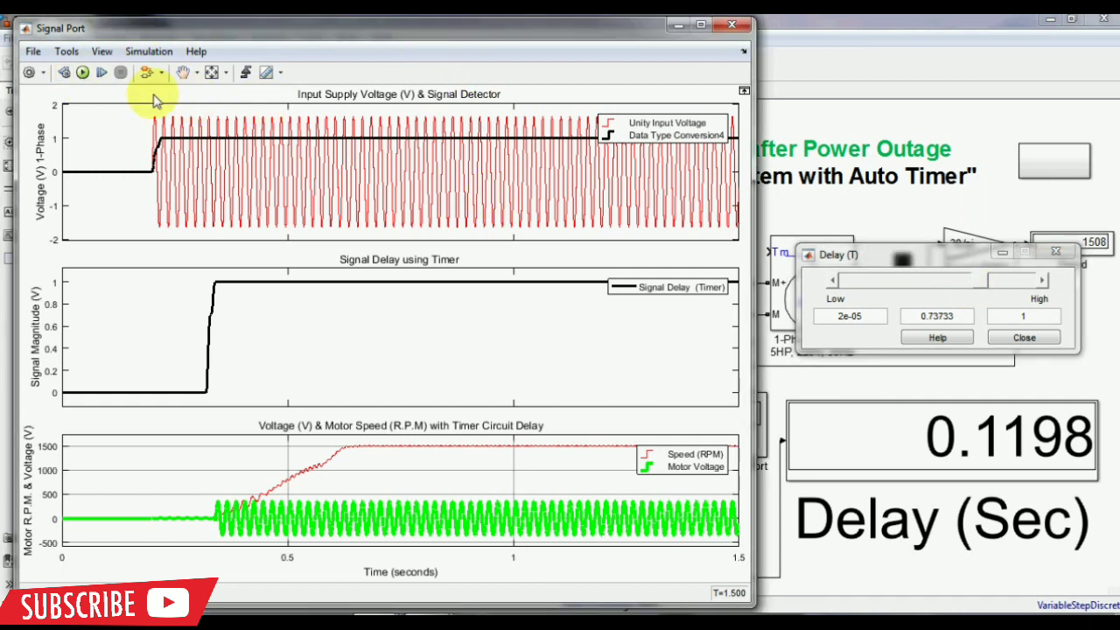
click(82, 74)
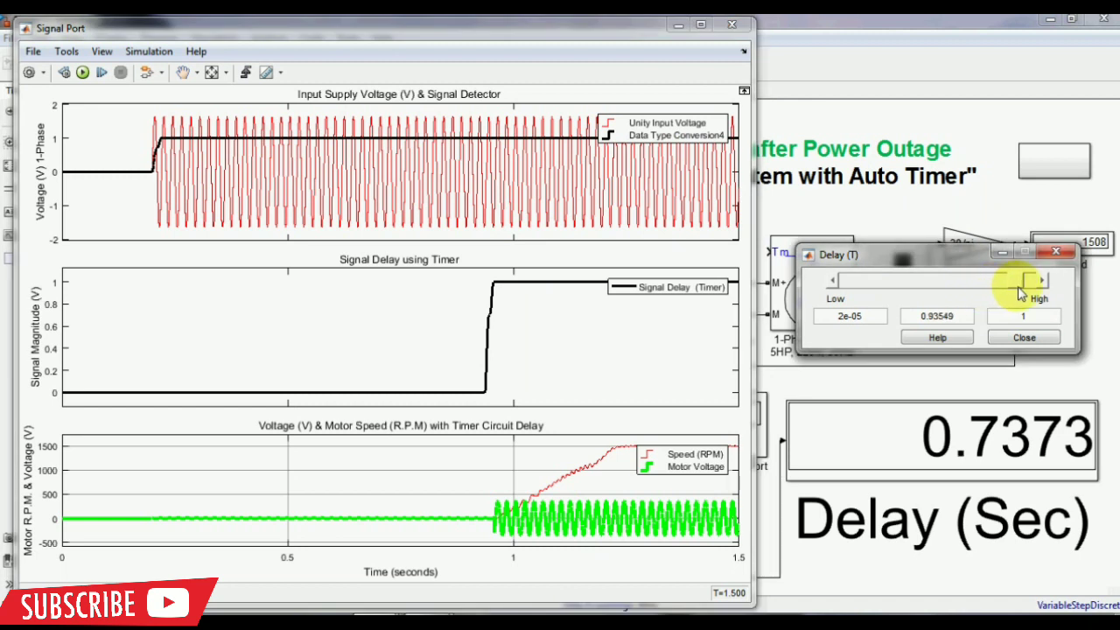
click(81, 73)
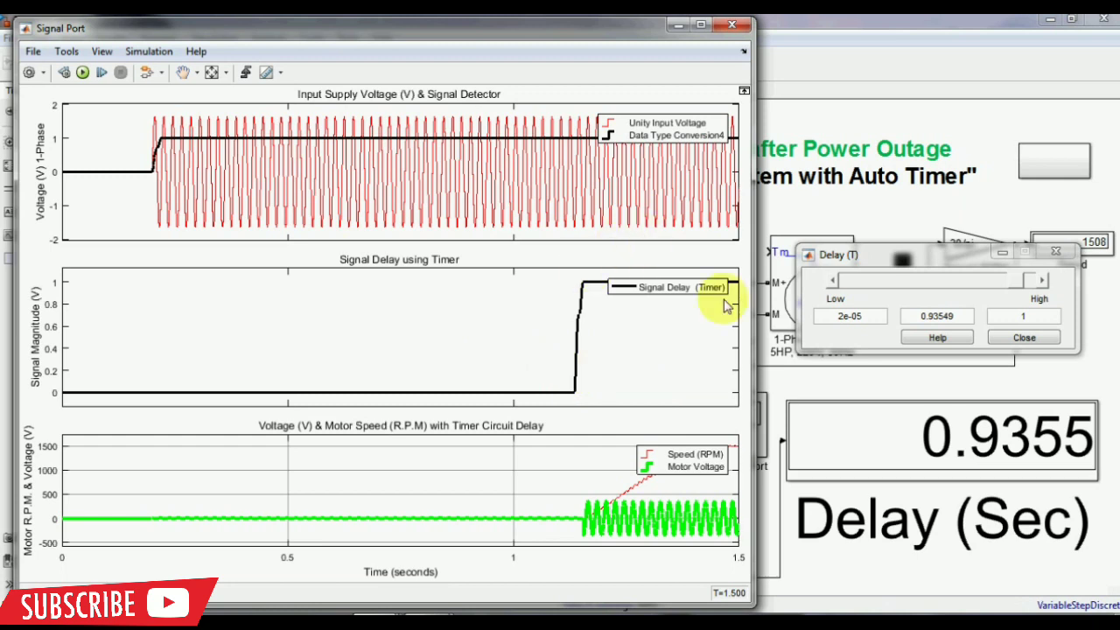
Return to the model and select the control circuit from the Vin measurement through the Signal Delay (Timer) to the Muxes
click(882, 220)
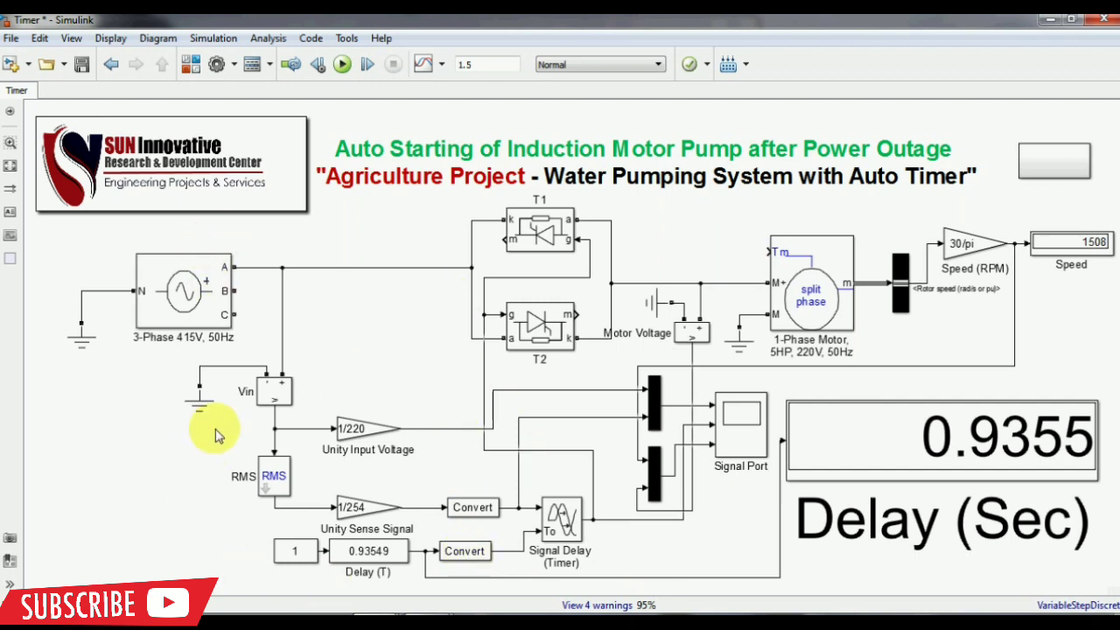
drag(183, 363, 792, 570)
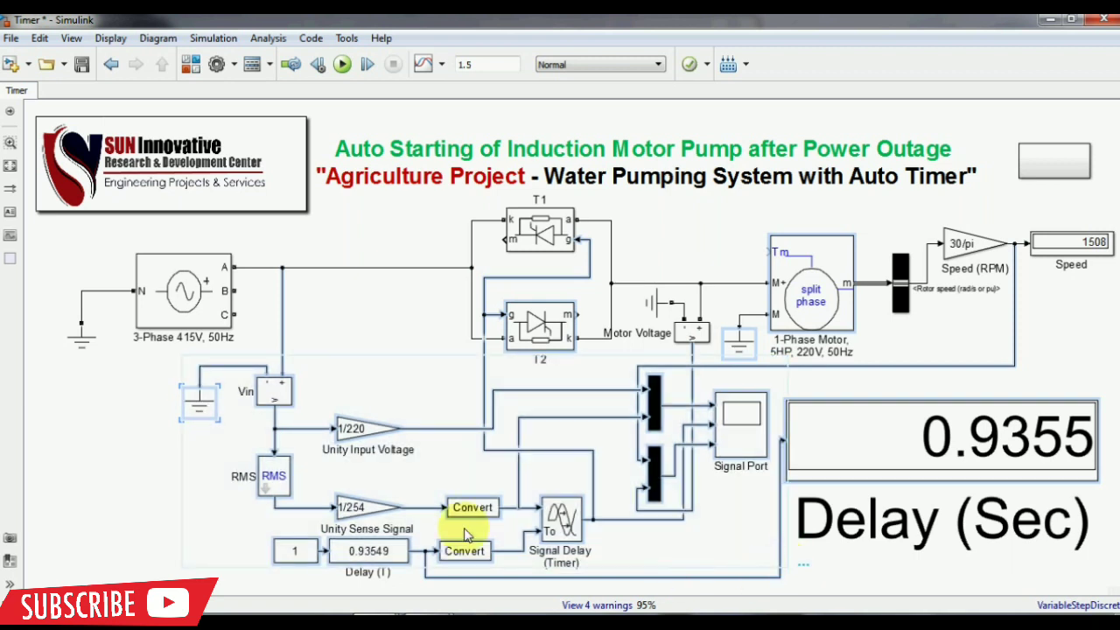
click(426, 382)
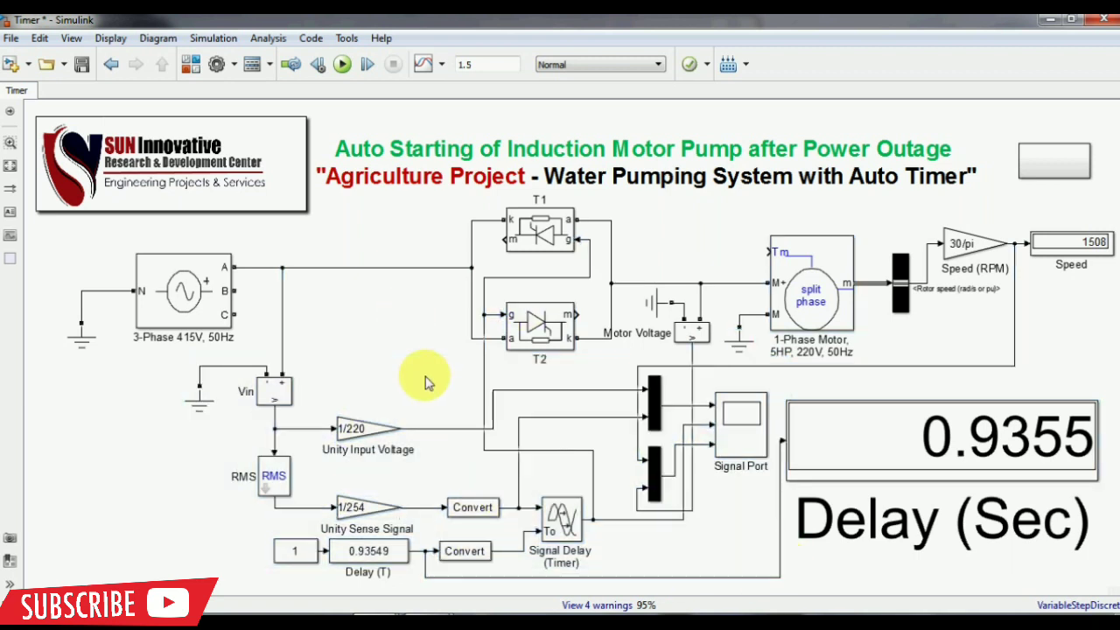
drag(169, 365, 669, 534)
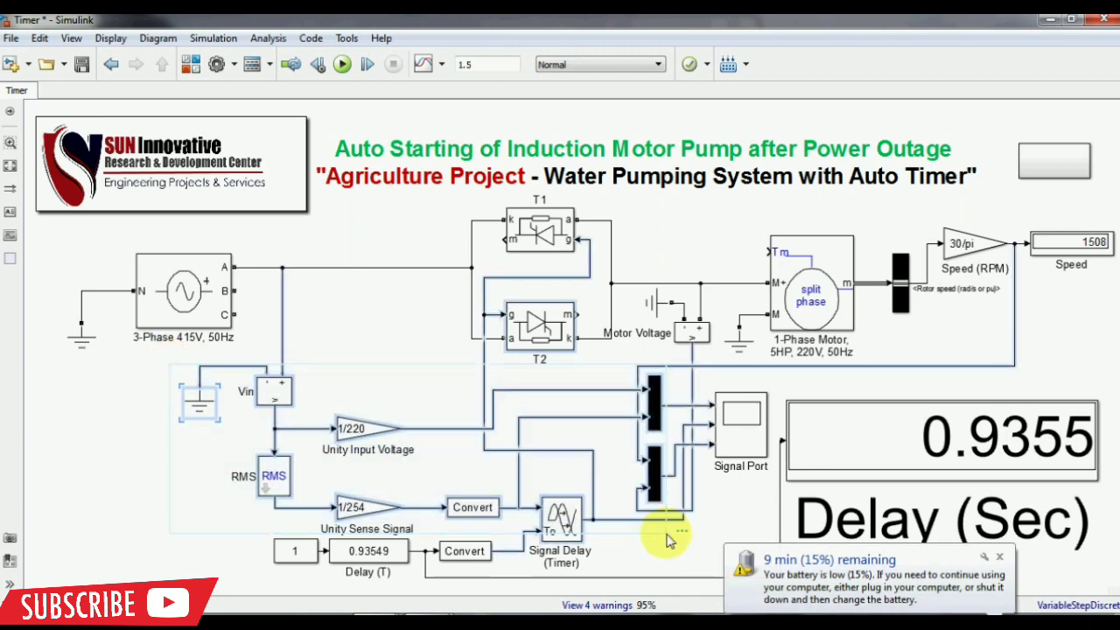
click(998, 558)
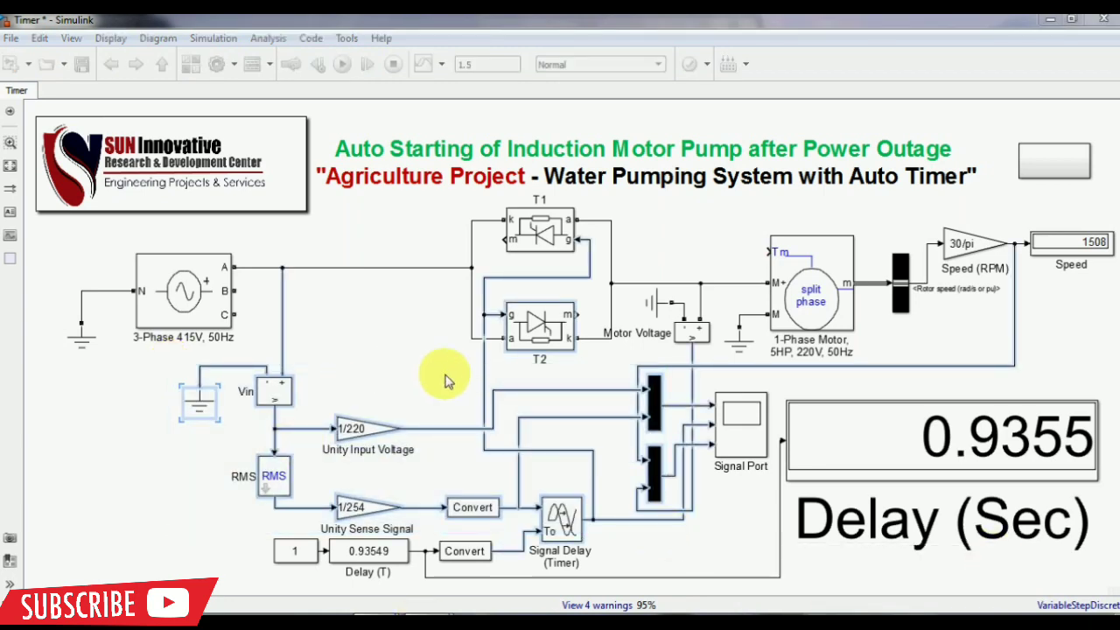